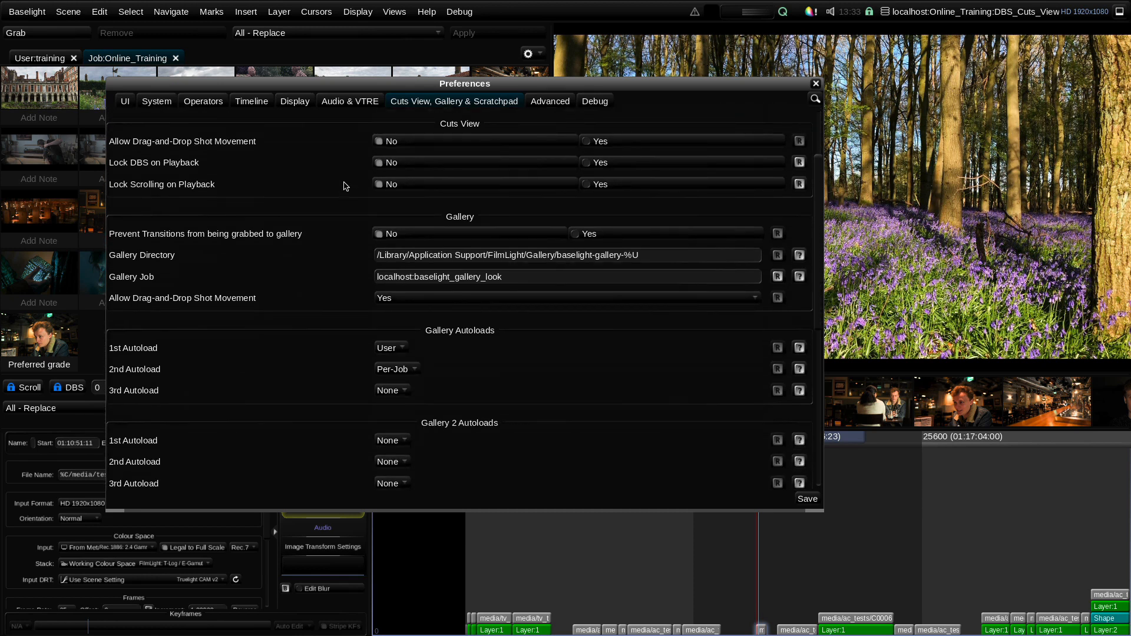
Try the General pixel-size preference for the Cuts View, Gallery & Scratchpad at its minimum and at 10
{"action": "scroll", "coordinate": [345, 186], "scroll_direction": "up", "scroll_amount": 3}
{"action": "left_click_drag", "start_coordinate": [506, 135], "coordinate": [380, 134]}
{"action": "left_click_drag", "start_coordinate": [465, 87], "coordinate": [277, 93]}
{"action": "left_click_drag", "start_coordinate": [236, 139], "coordinate": [544, 140]}
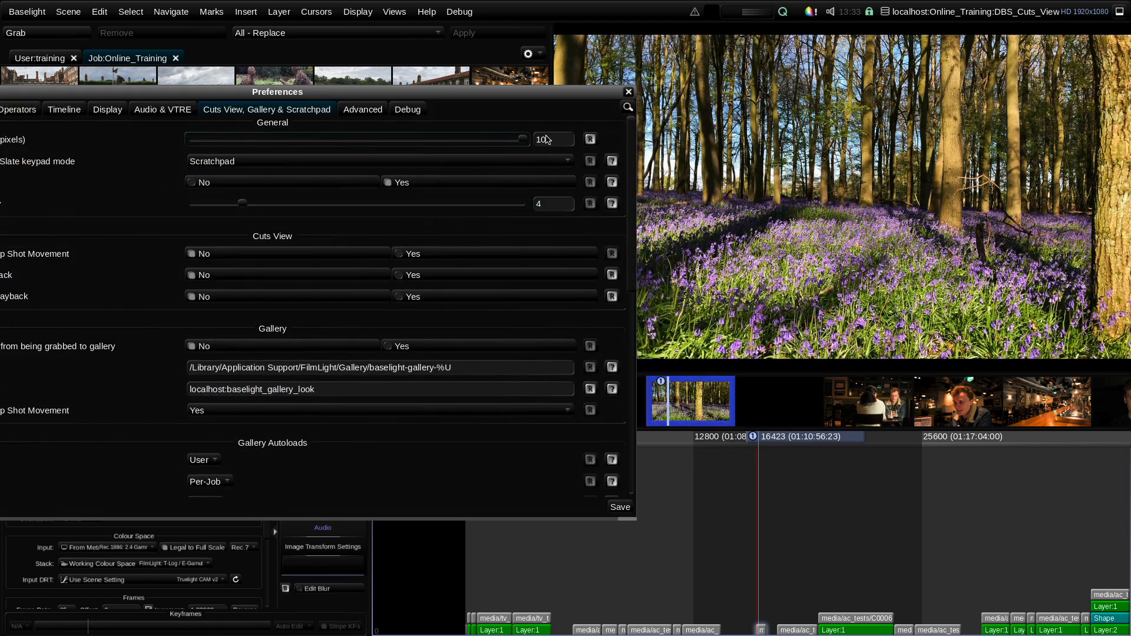
Reset the General pixel-size preference to its default of 5 and close the Preferences
{"action": "left_click", "coordinate": [589, 139]}
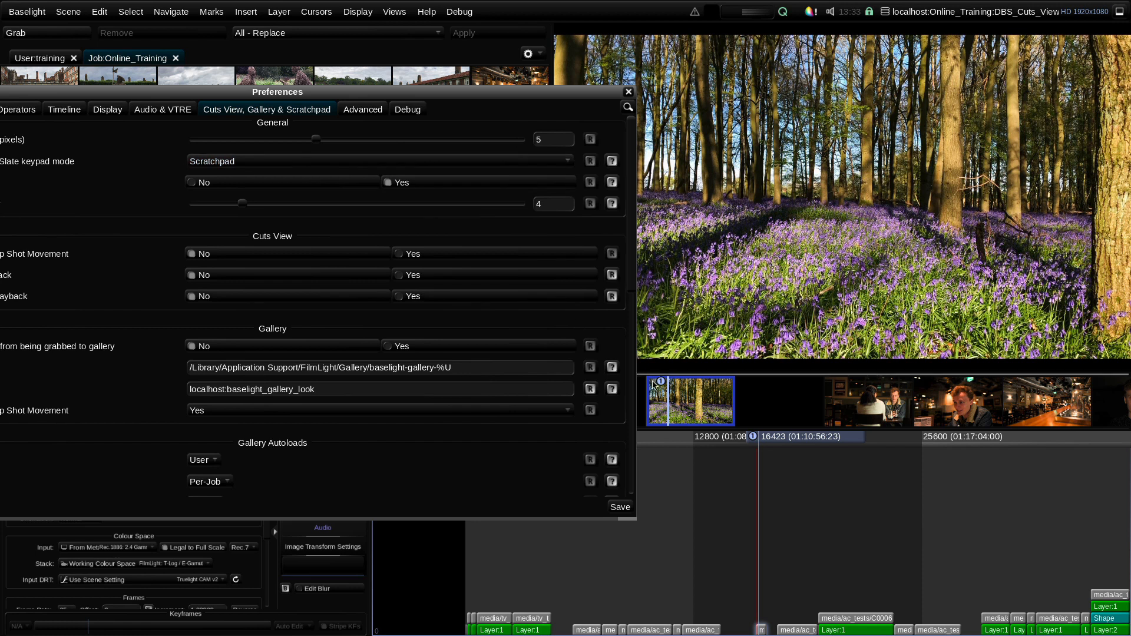
{"action": "left_click", "coordinate": [628, 93]}
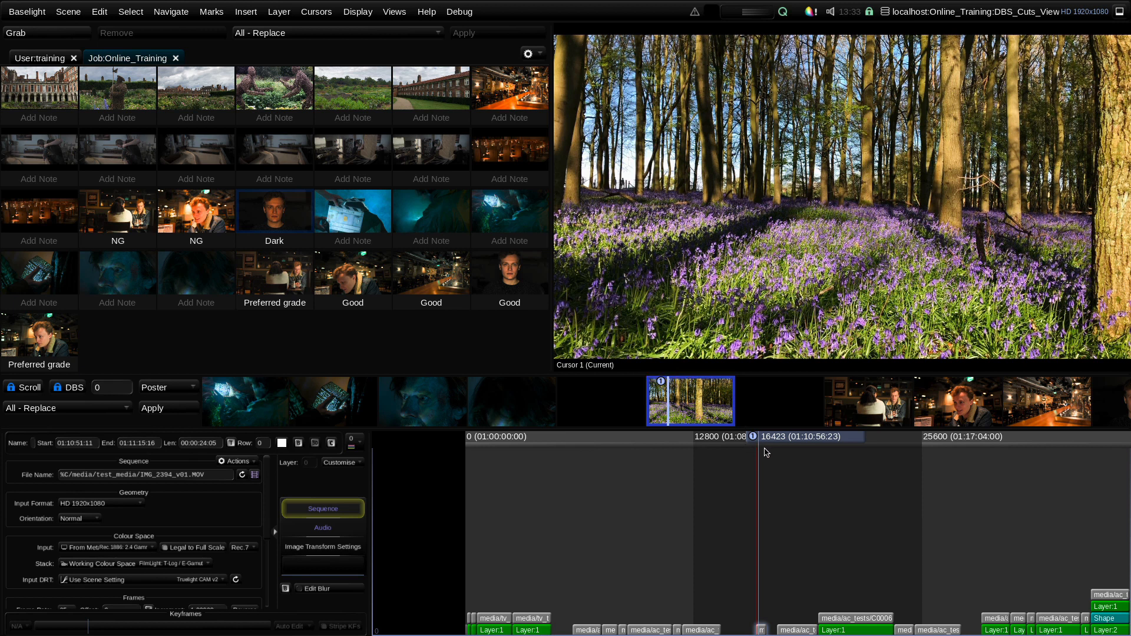
Move the cursor to 01:11:04:21 in the bluebell shot and place the DBS on the cuts view shot of the seated couple
{"action": "left_click_drag", "start_coordinate": [770, 443], "coordinate": [774, 443]}
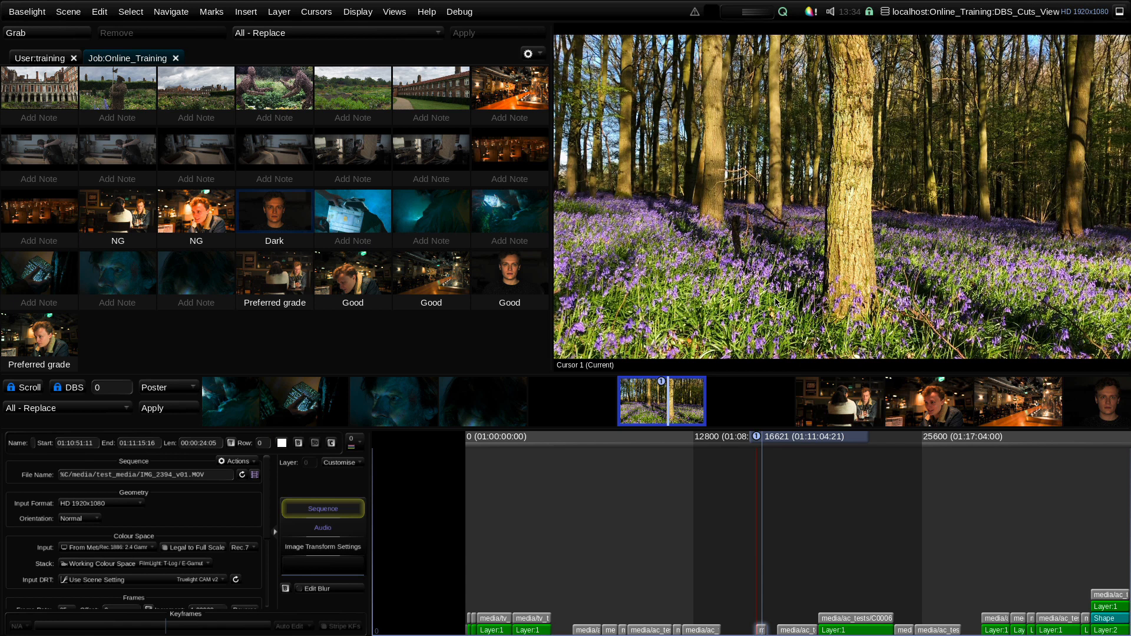
{"action": "left_click", "coordinate": [837, 403]}
{"action": "left_click", "coordinate": [933, 403]}
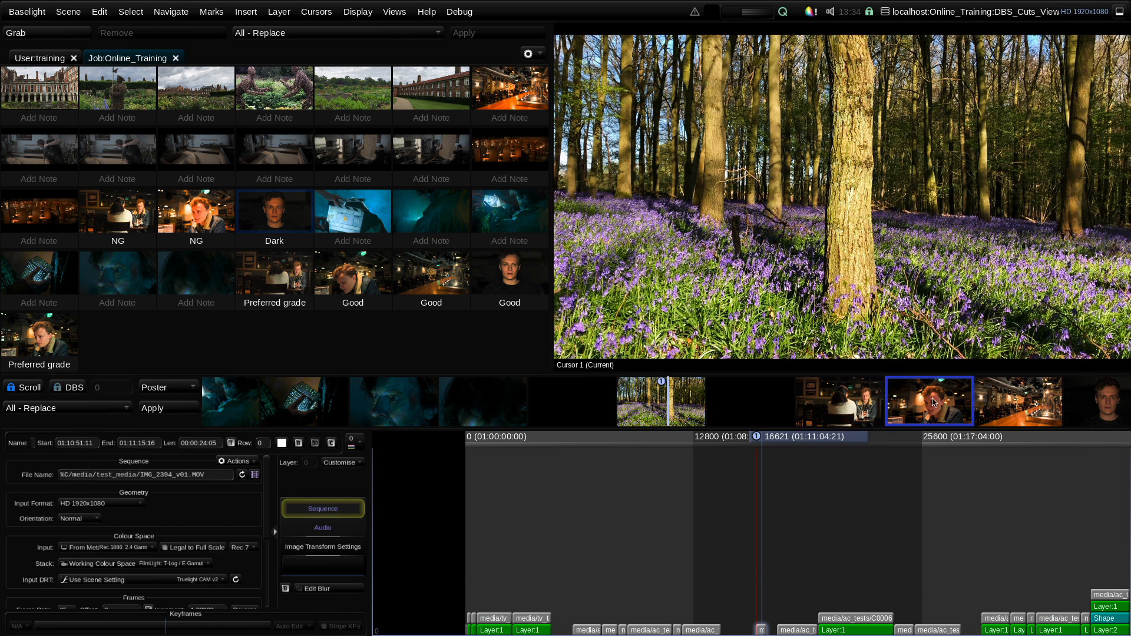
{"action": "left_click", "coordinate": [689, 410]}
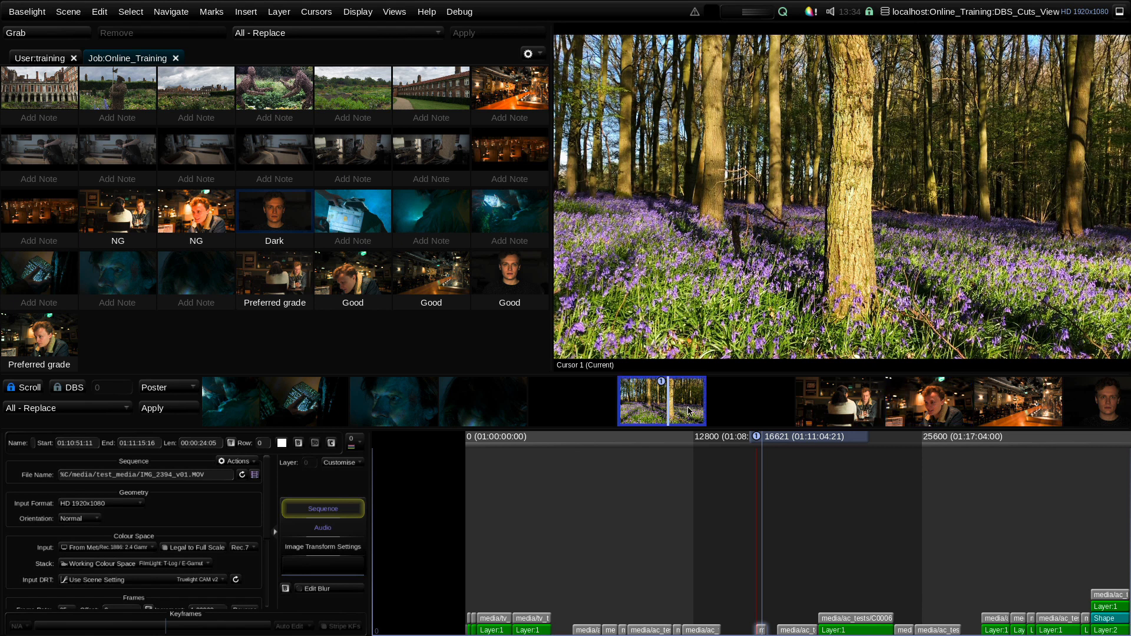
{"action": "left_click", "coordinate": [850, 401]}
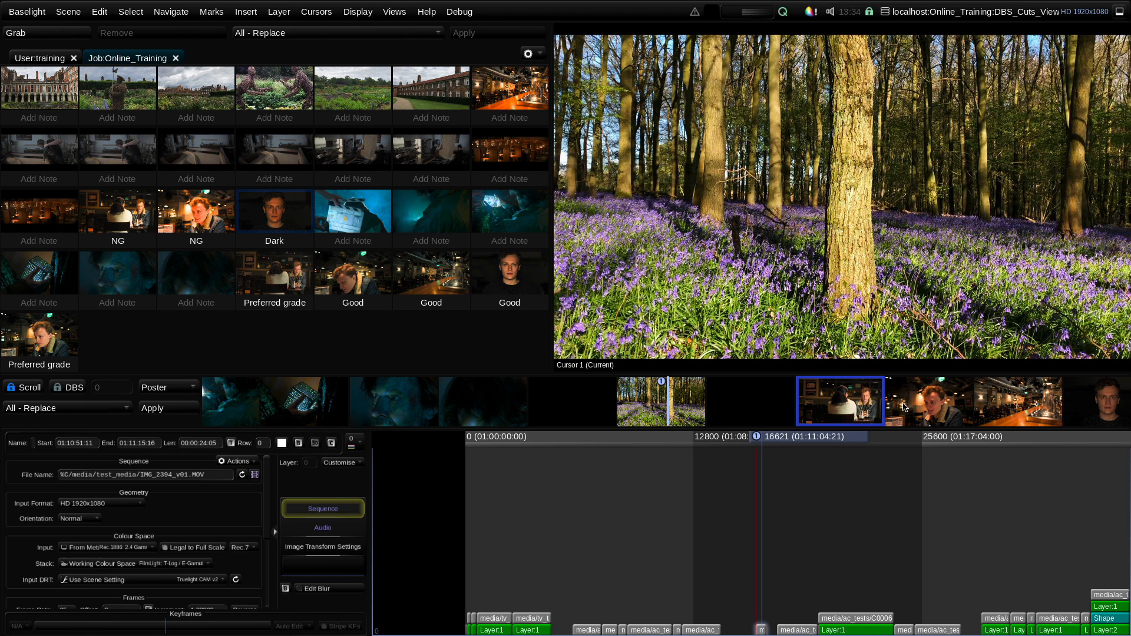
{"action": "mouse_move", "coordinate": [1055, 399]}
{"action": "left_mouse_down"}
{"action": "mouse_move", "coordinate": [932, 401]}
{"action": "mouse_move", "coordinate": [1060, 399]}
{"action": "left_mouse_up"}
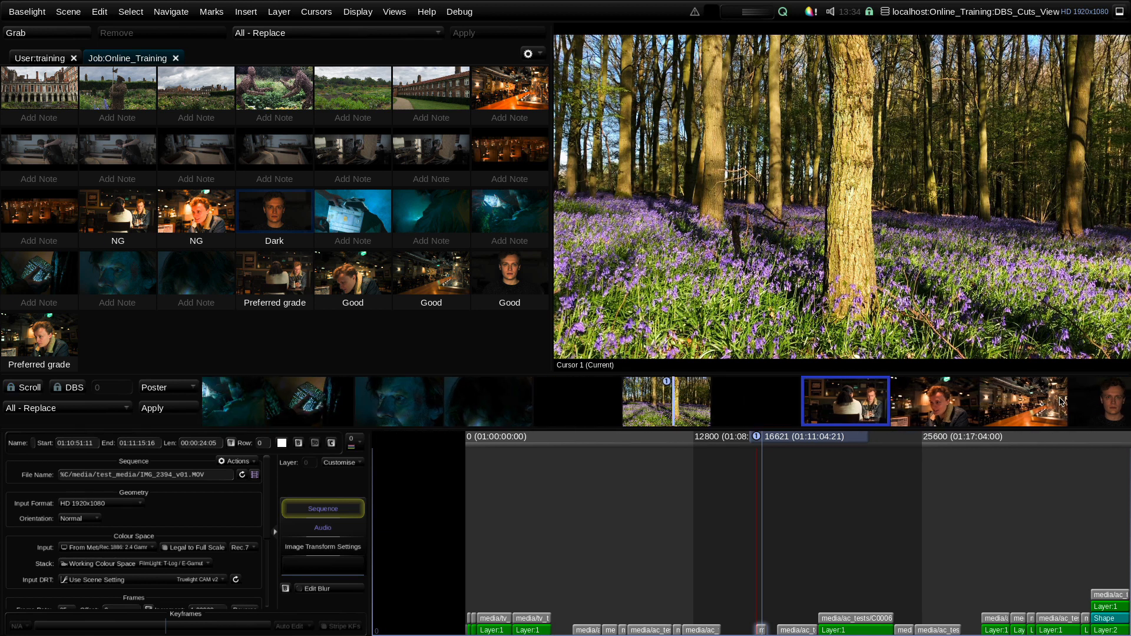
Place the DBS on the gallery still of the man labelled Good, and switch DBS focus to the cuts view and back to the gallery
{"action": "left_click", "coordinate": [371, 213]}
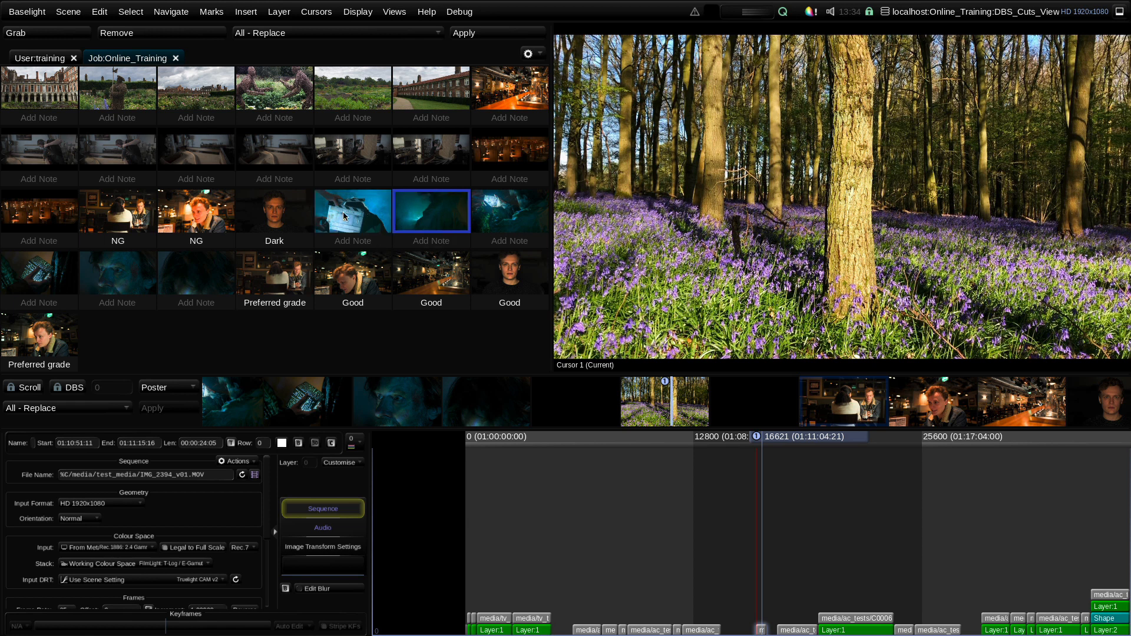
{"action": "left_click", "coordinate": [373, 278]}
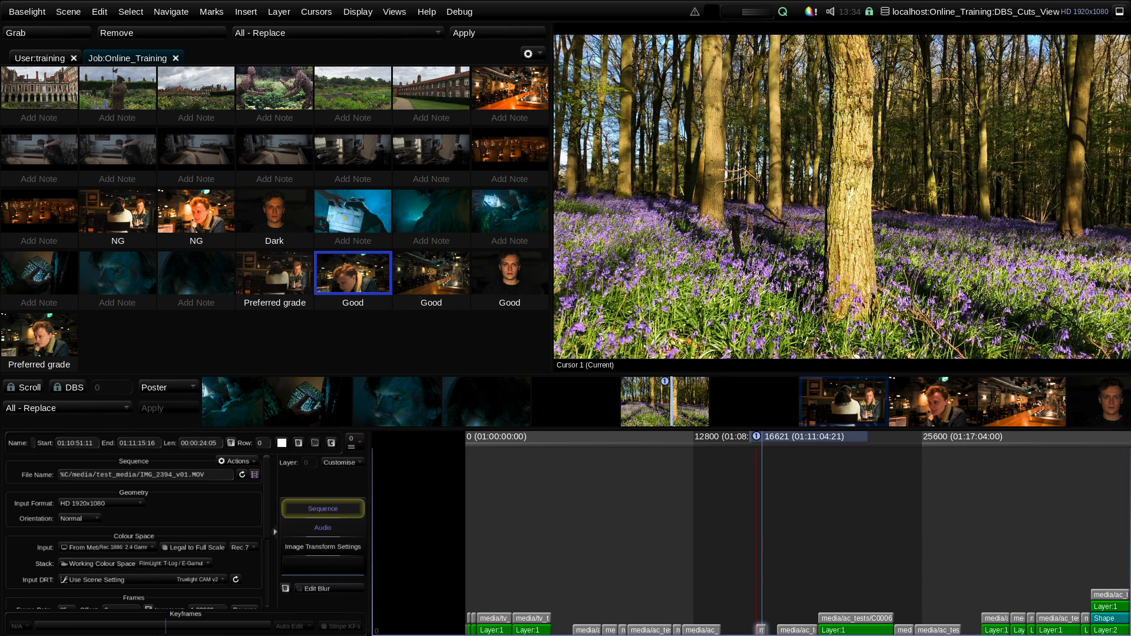
{"action": "key", "text": "Tab"}
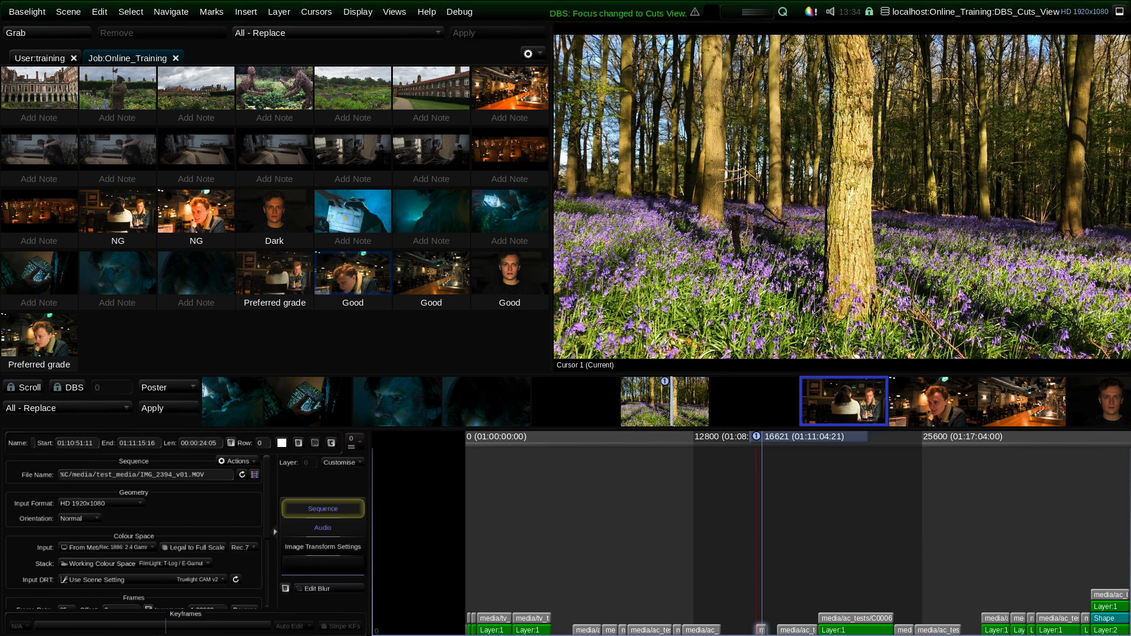
{"action": "key", "text": "Tab"}
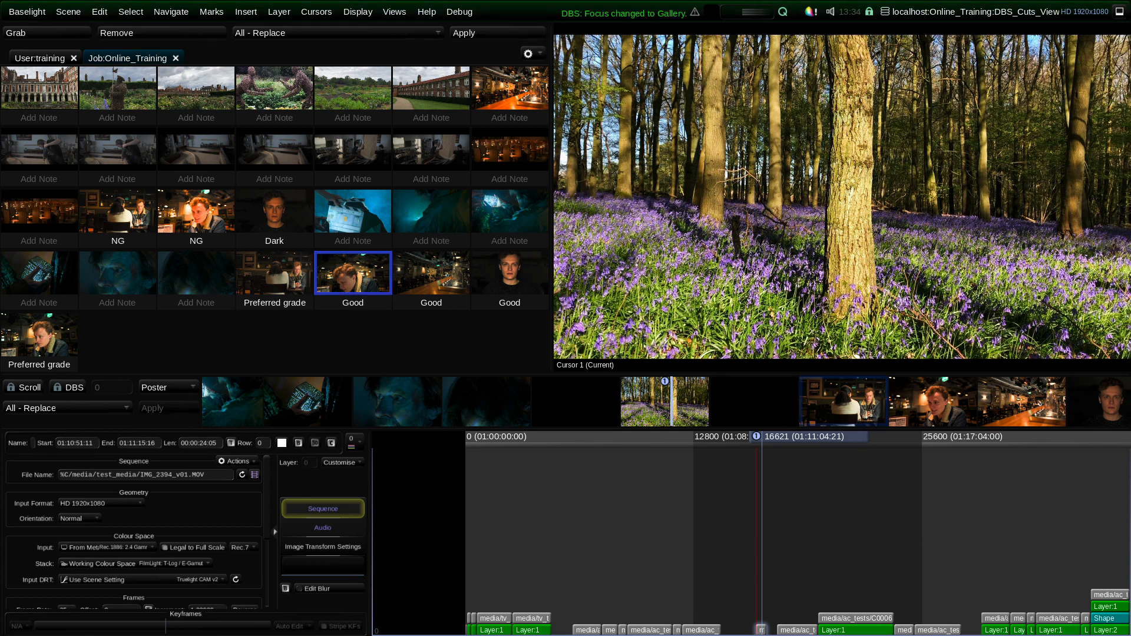
{"action": "key", "text": "Tab"}
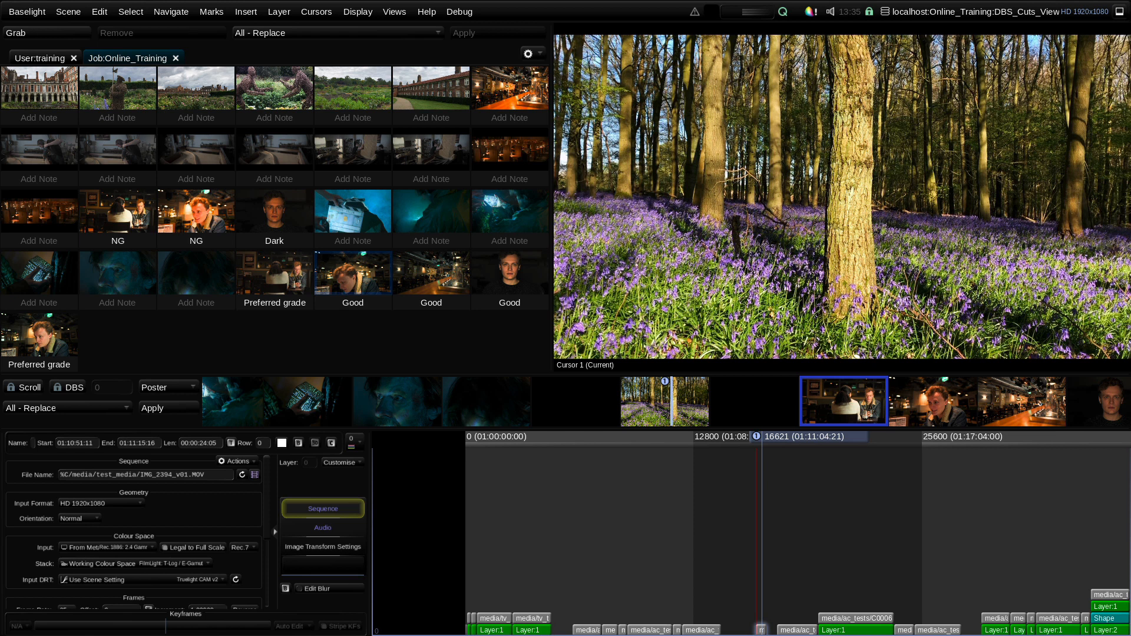
{"action": "key", "text": "Tab"}
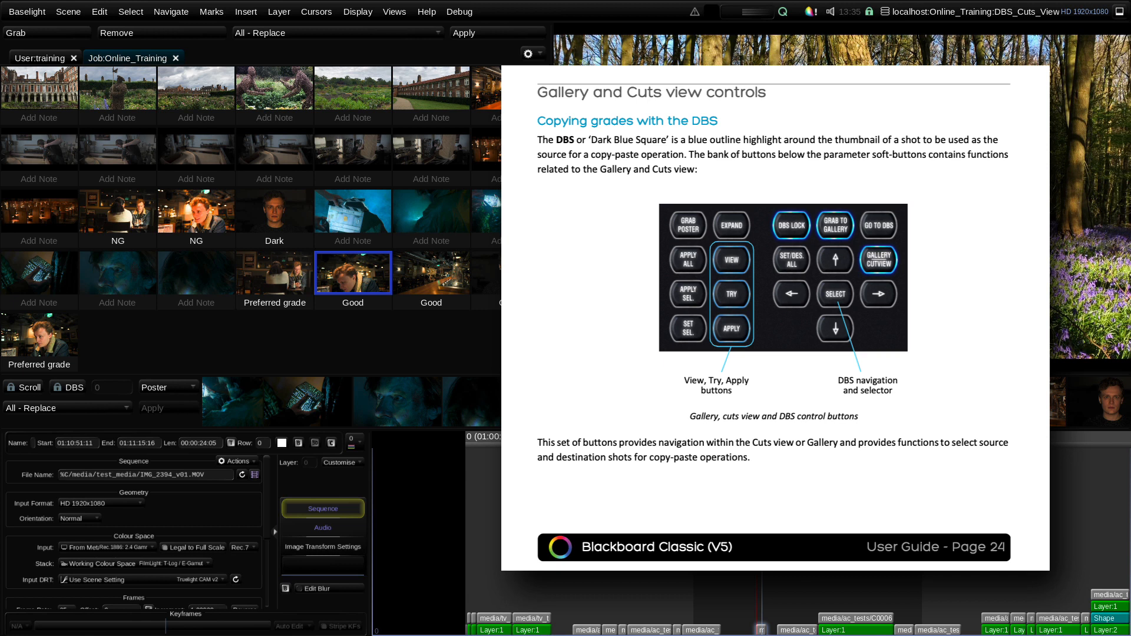
Step the DBS through the gallery stills in several directions, ending on the blue clapperboard still
{"action": "key", "text": "Left"}
{"action": "key", "text": "Left"}
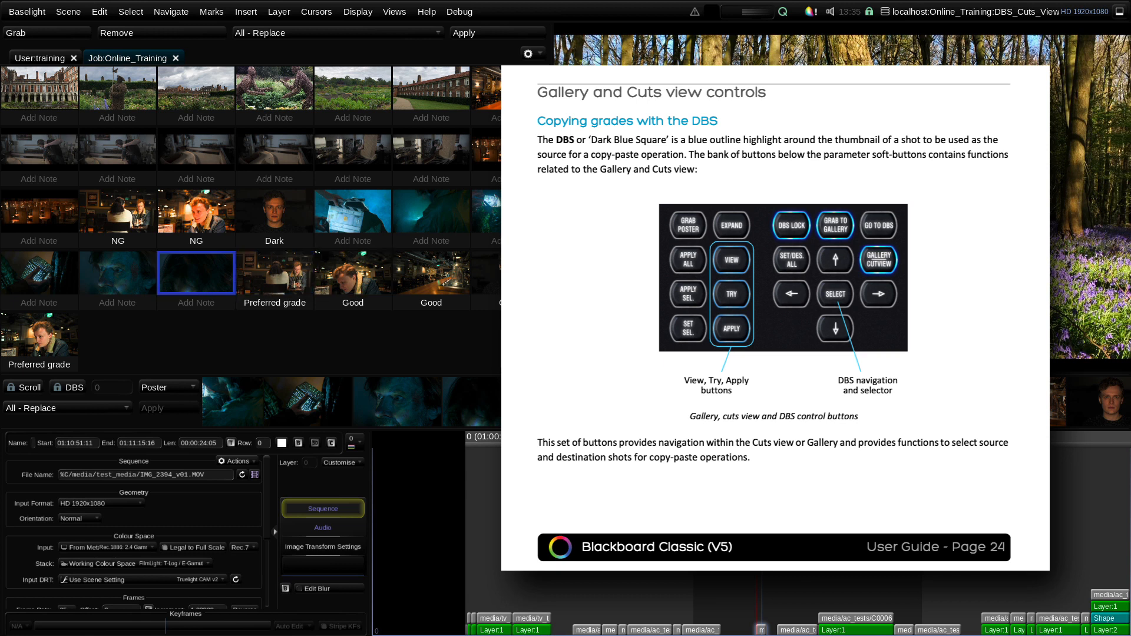
{"action": "key", "text": "Right"}
{"action": "key", "text": "Up"}
{"action": "key", "text": "Up"}
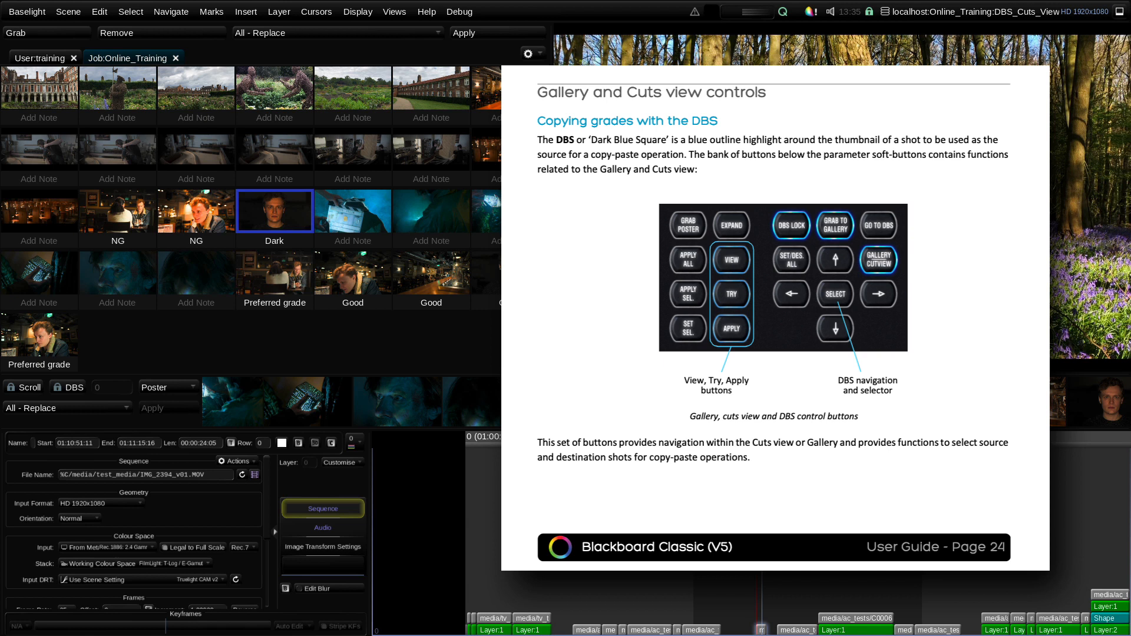
{"action": "key", "text": "Down"}
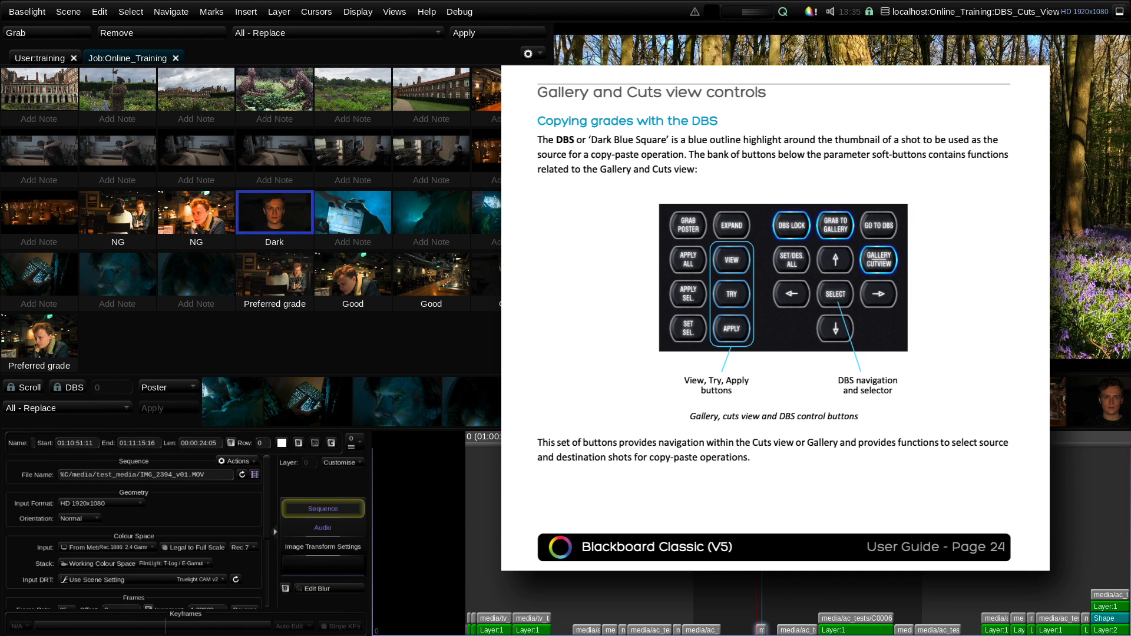
{"action": "key", "text": "Left"}
{"action": "key", "text": "Left"}
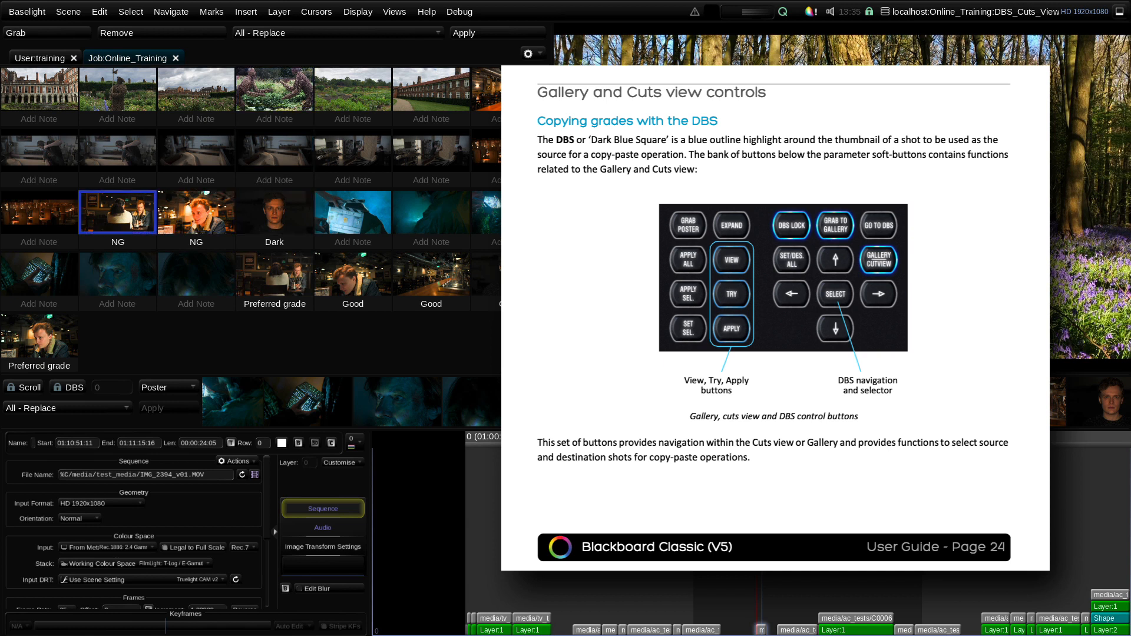
{"action": "key", "text": "Right"}
{"action": "key", "text": "Right"}
{"action": "key", "text": "Right"}
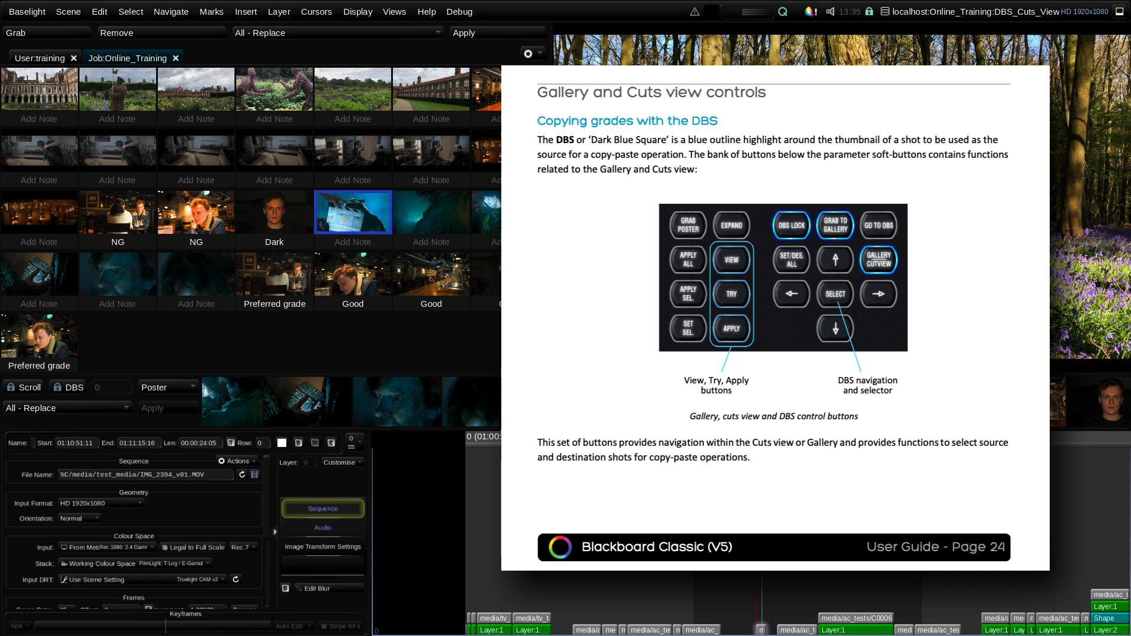
Switch DBS focus to the cuts view, step it along the shots, and return it to the current bluebell shot with Scroll and DBS locked
{"action": "key", "text": "Tab"}
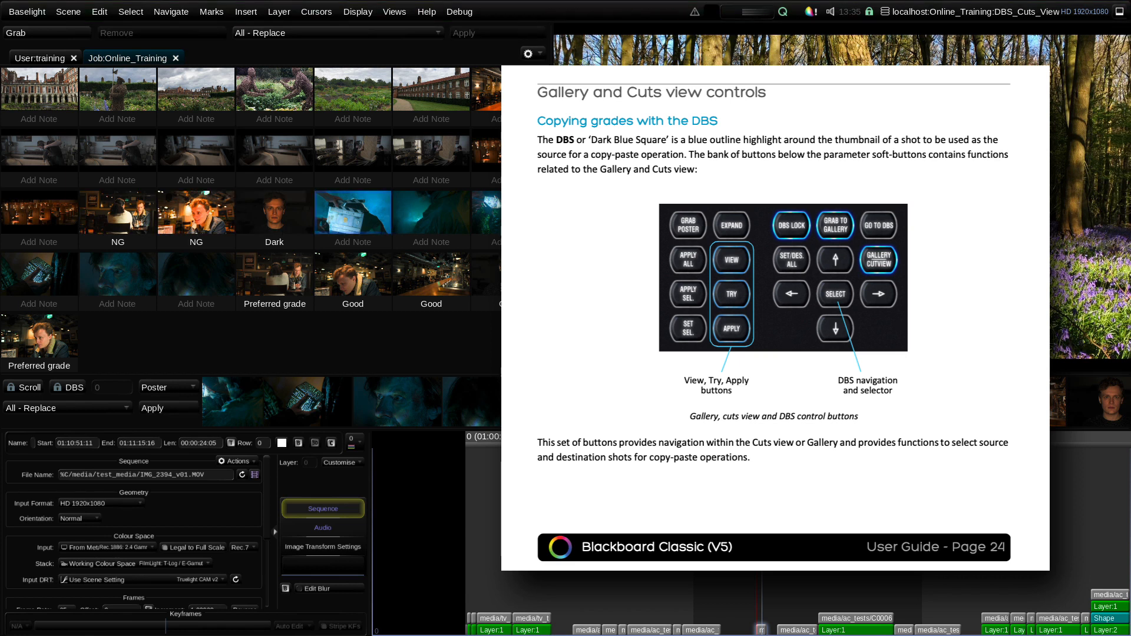
{"action": "key", "text": "Right"}
{"action": "key", "text": "Right"}
{"action": "key", "text": "Right"}
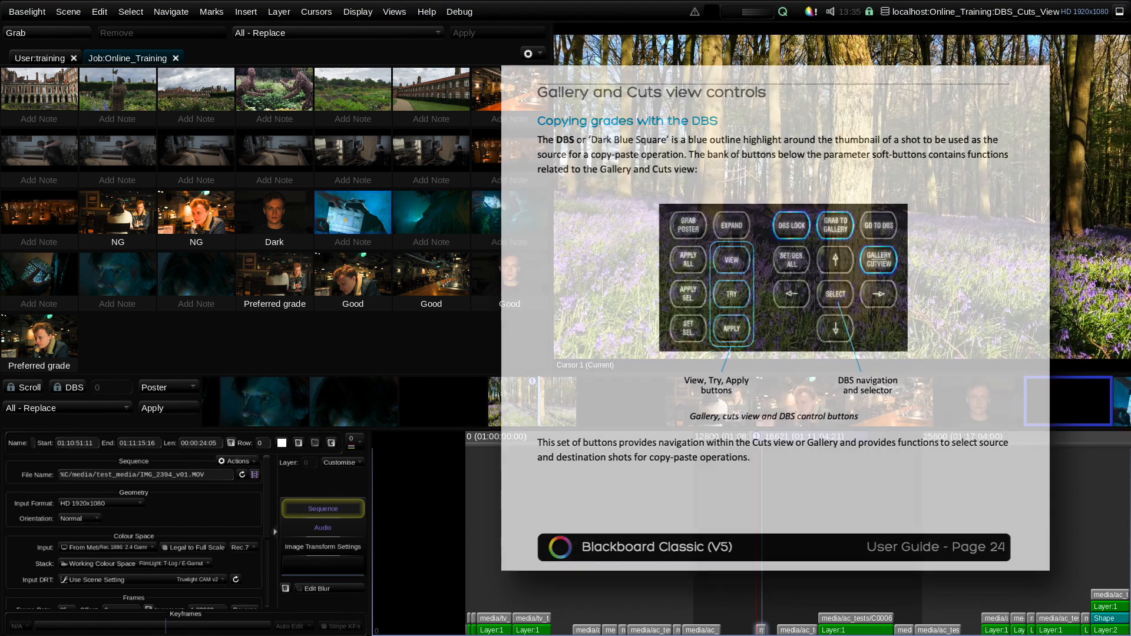
{"action": "key", "text": "Left"}
{"action": "key", "text": "Left"}
{"action": "key", "text": "Left"}
{"action": "key", "text": "Left"}
{"action": "key", "text": "Left"}
{"action": "key", "text": "Left"}
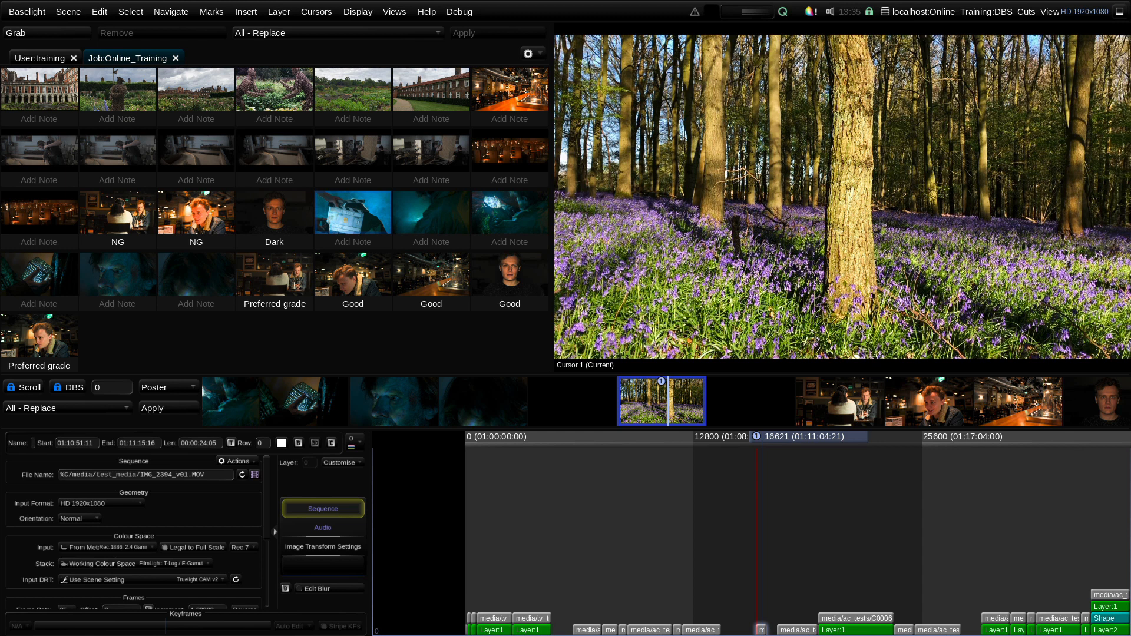
Move the DBS to the empty bar interior shot and go to it, and do the same for the preceding shot of the man
{"action": "key", "text": "Right"}
{"action": "key", "text": "Right"}
{"action": "key", "text": "Right"}
{"action": "key", "text": "Right"}
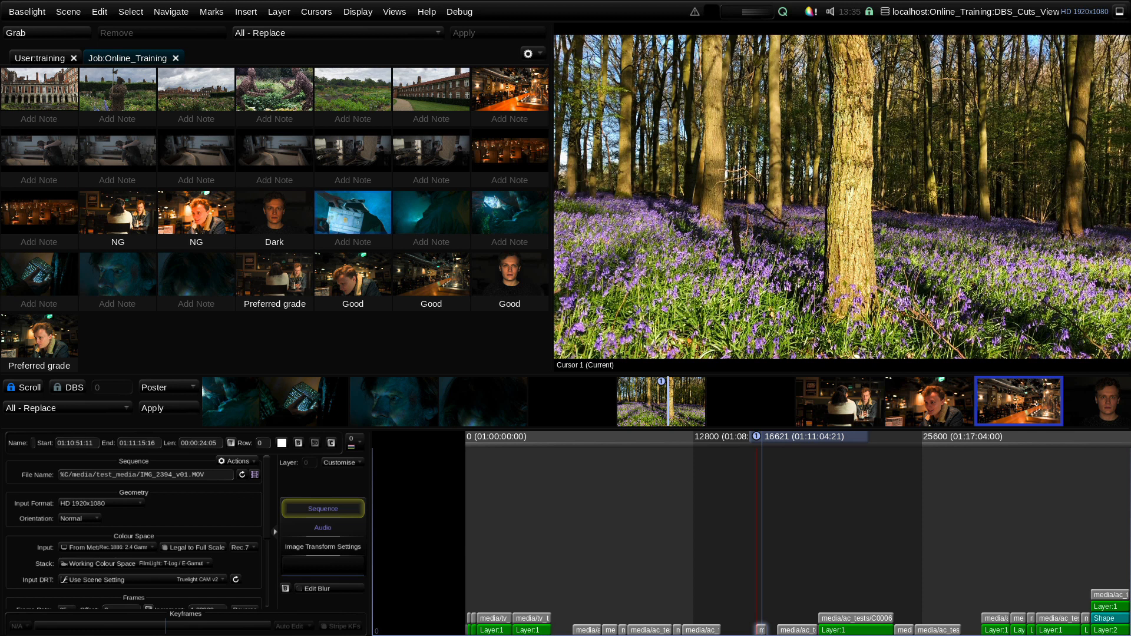
{"action": "key", "text": "Return"}
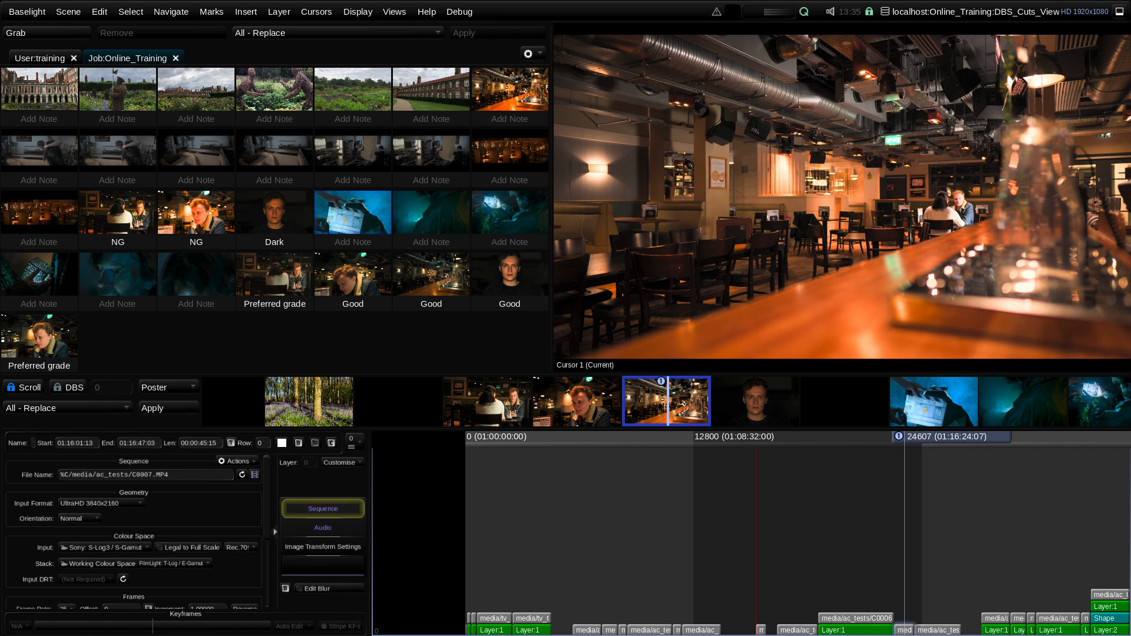
{"action": "key", "text": "Left"}
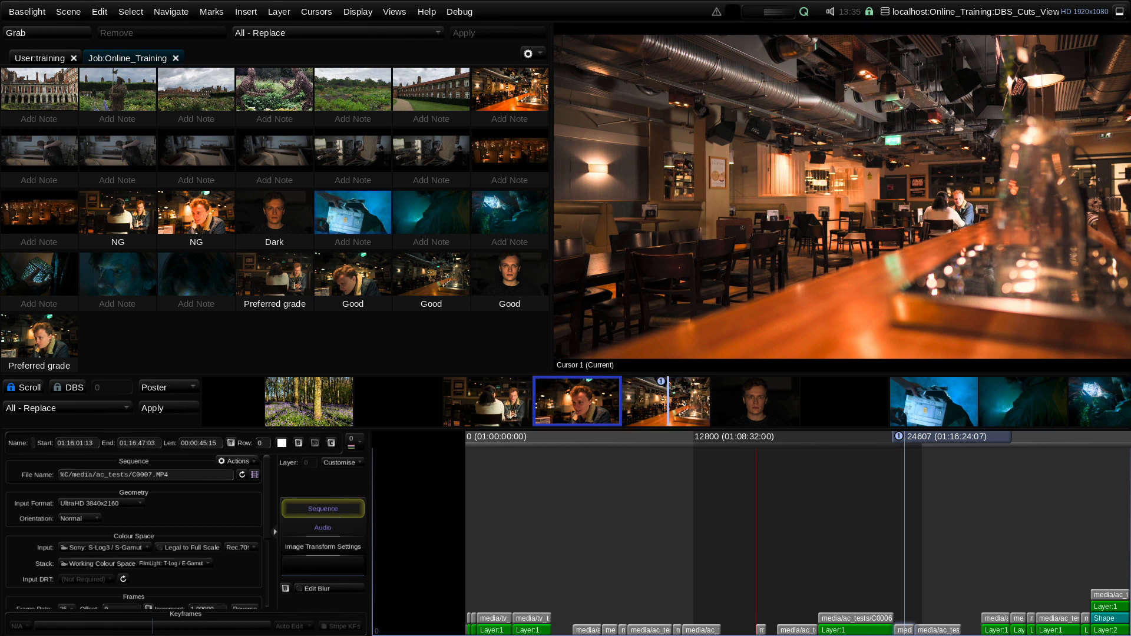
{"action": "key", "text": "Return"}
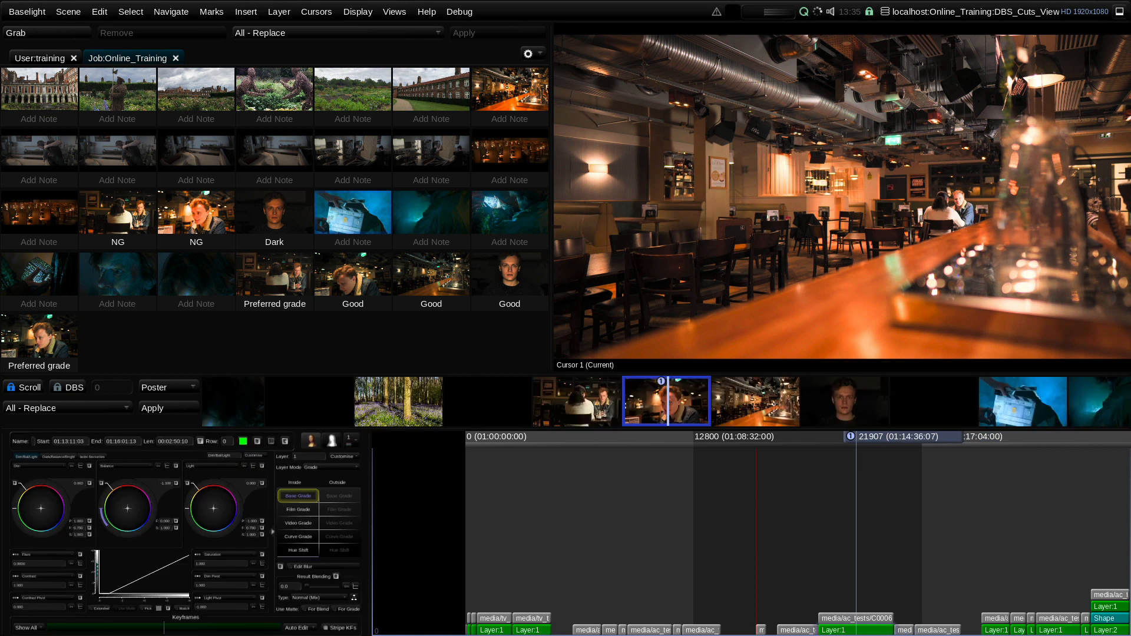
Jump the cursor to the start of the bar interior shot and place the DBS on the dark portrait shot
{"action": "left_click", "coordinate": [934, 402]}
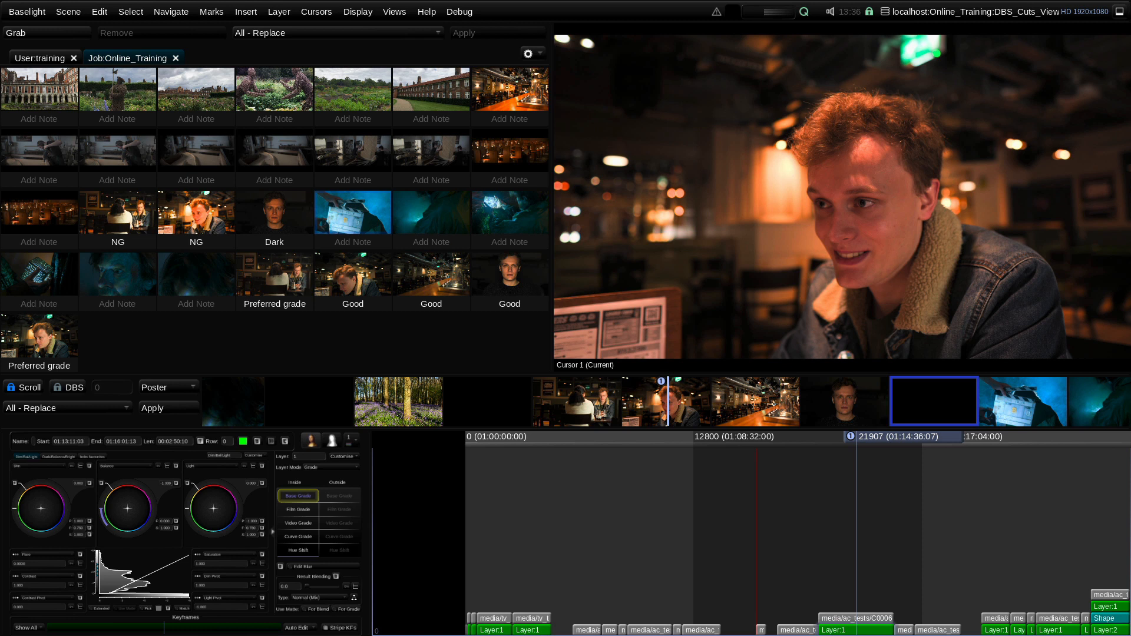
{"action": "key", "text": "ctrl+Left"}
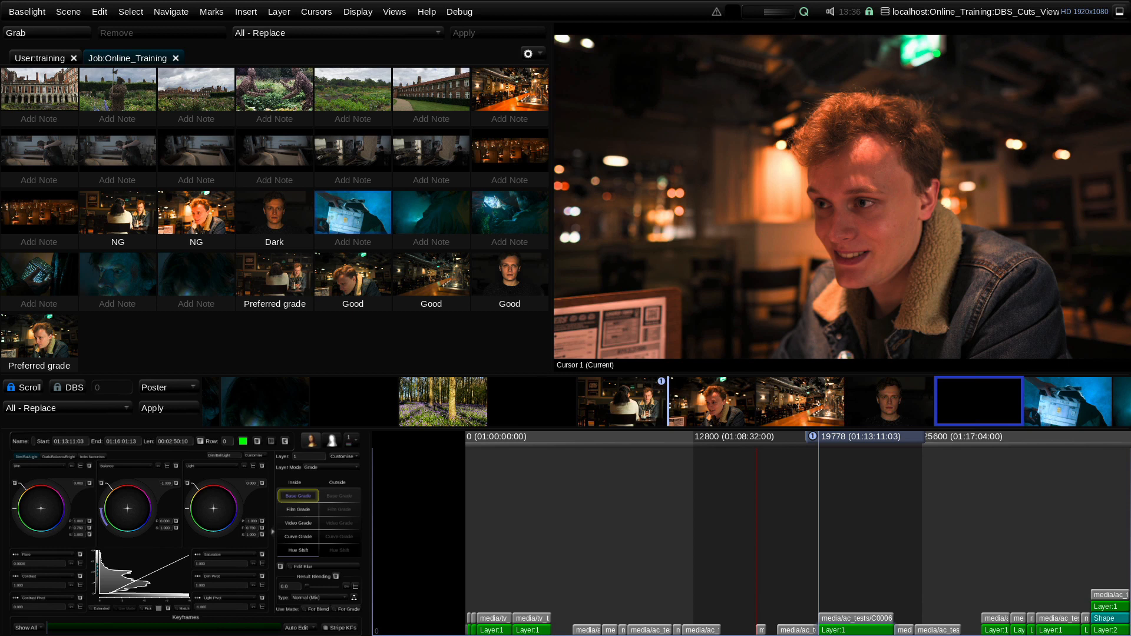
{"action": "left_click", "coordinate": [795, 402]}
Set the cuts view's navigation mode to Click To Navigate
{"action": "right_click", "coordinate": [722, 402]}
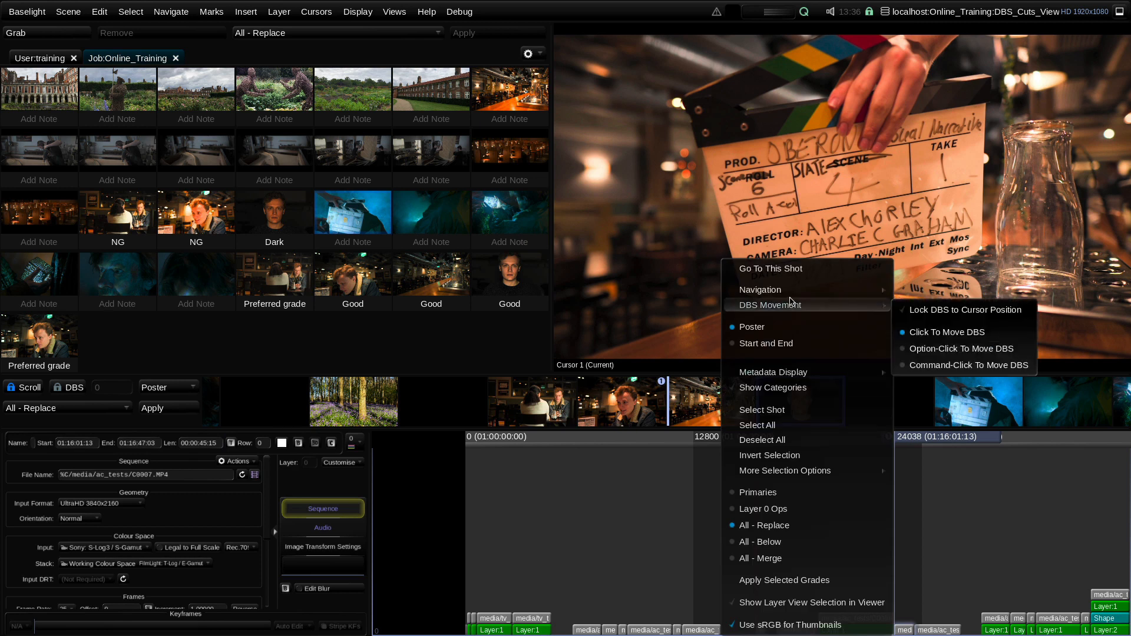
{"action": "mouse_move", "coordinate": [797, 295]}
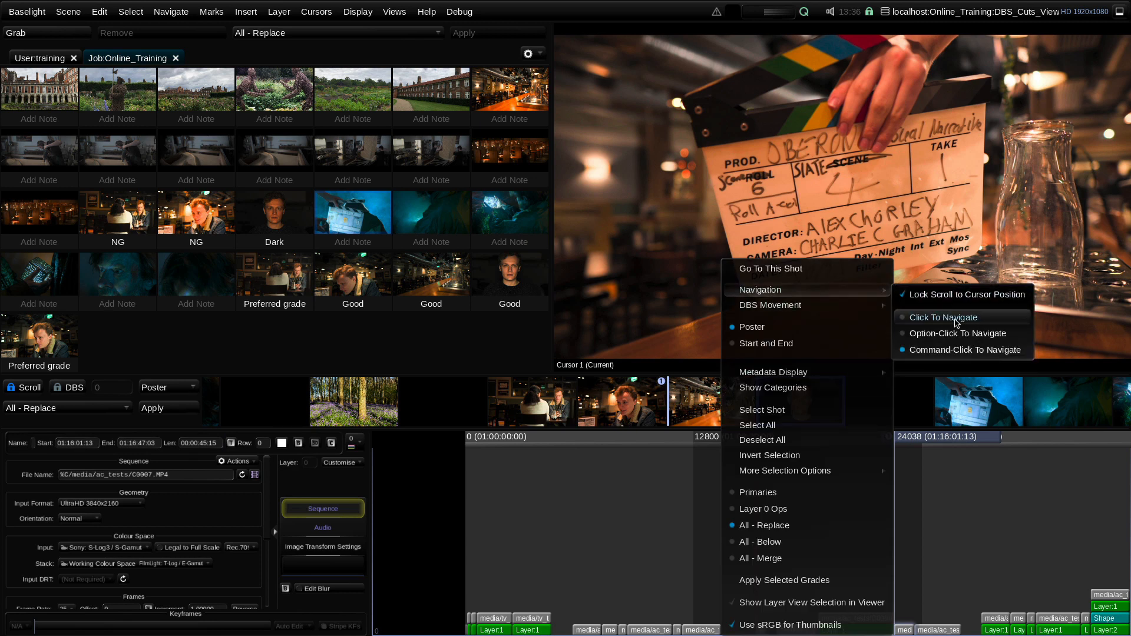
{"action": "left_click", "coordinate": [980, 318]}
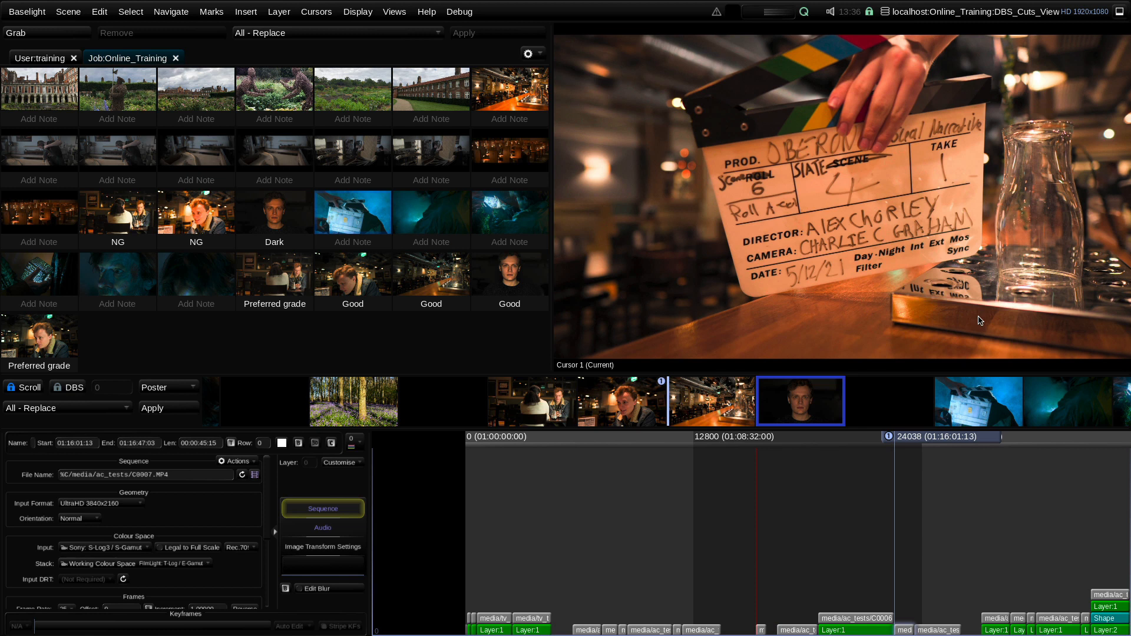
Go to the blue clapperboard shot in the cuts view, and move on to the shot of hands holding the glowing maze
{"action": "left_click", "coordinate": [984, 408]}
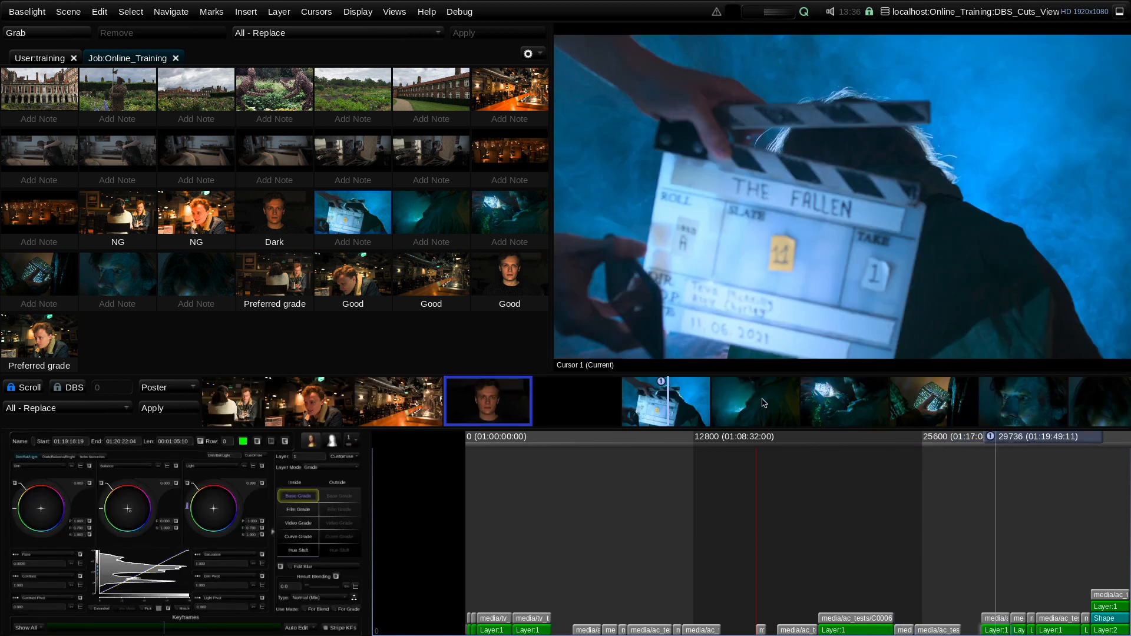
{"action": "left_click", "coordinate": [762, 401]}
{"action": "left_click", "coordinate": [764, 400]}
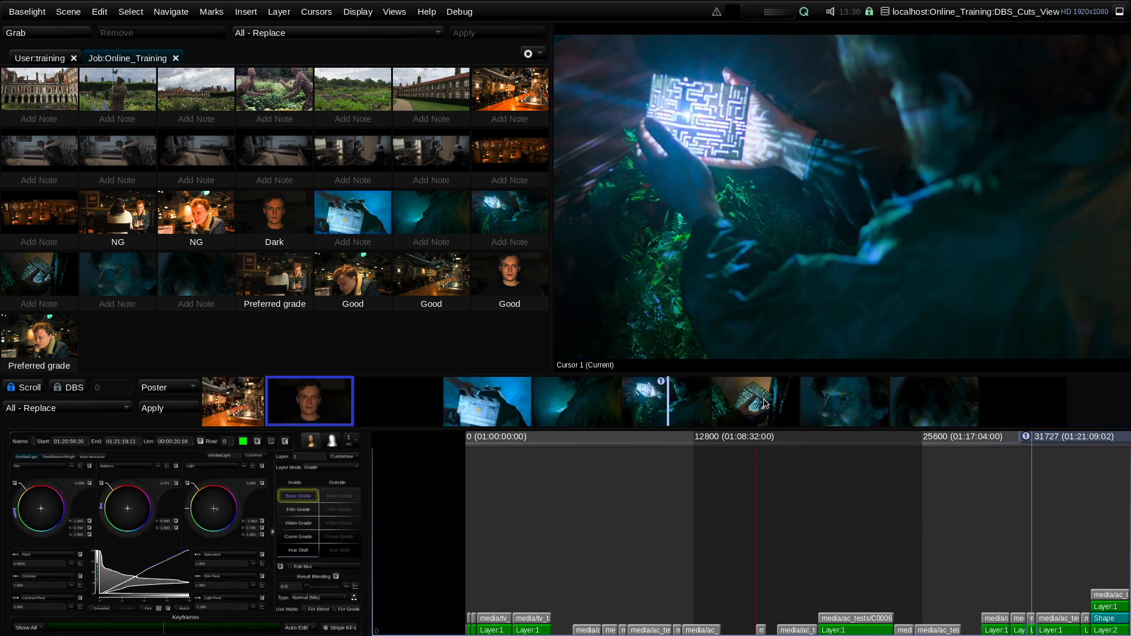
Set the cuts view's DBS movement mode to Command-Click To Move DBS
{"action": "right_click", "coordinate": [765, 404]}
{"action": "mouse_move", "coordinate": [842, 305]}
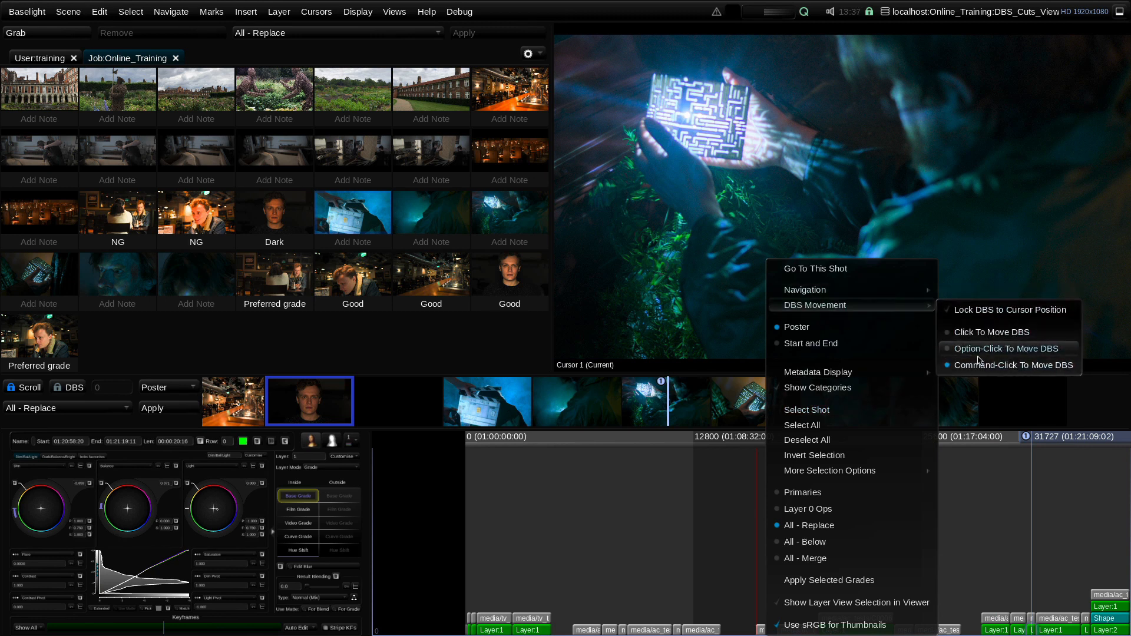
{"action": "left_click", "coordinate": [1018, 365]}
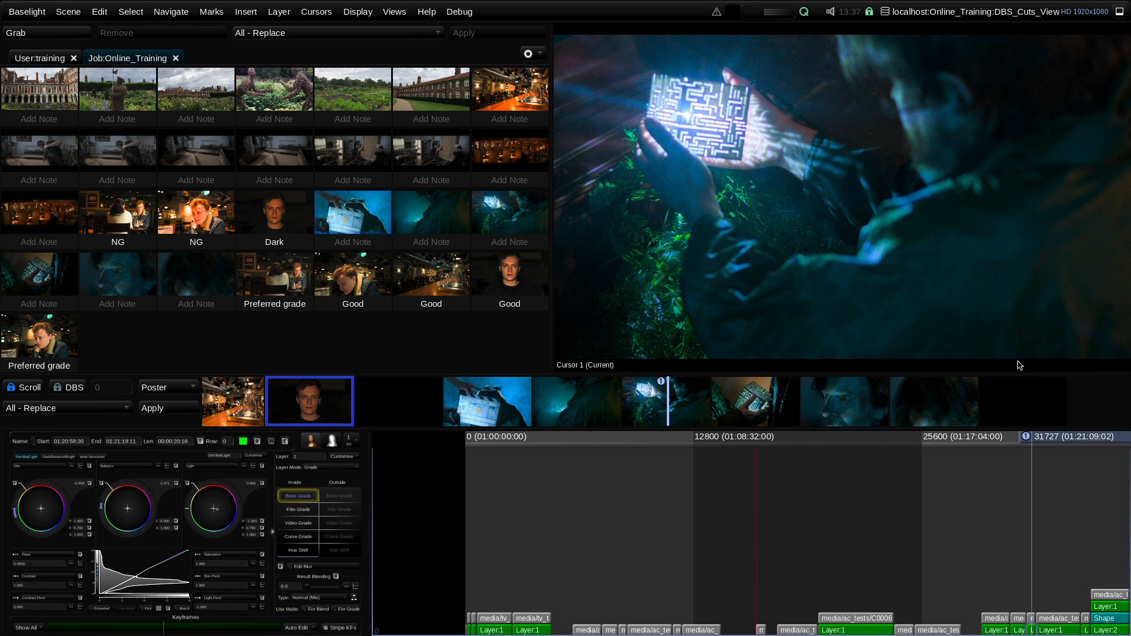
Move the DBS through several shots in the cuts view, ending on the bar interior shot, with the cursor kept on the maze shot
{"action": "left_click", "coordinate": [778, 403]}
{"action": "left_click", "coordinate": [932, 399]}
{"action": "left_click", "coordinate": [477, 397]}
{"action": "left_click", "coordinate": [227, 401]}
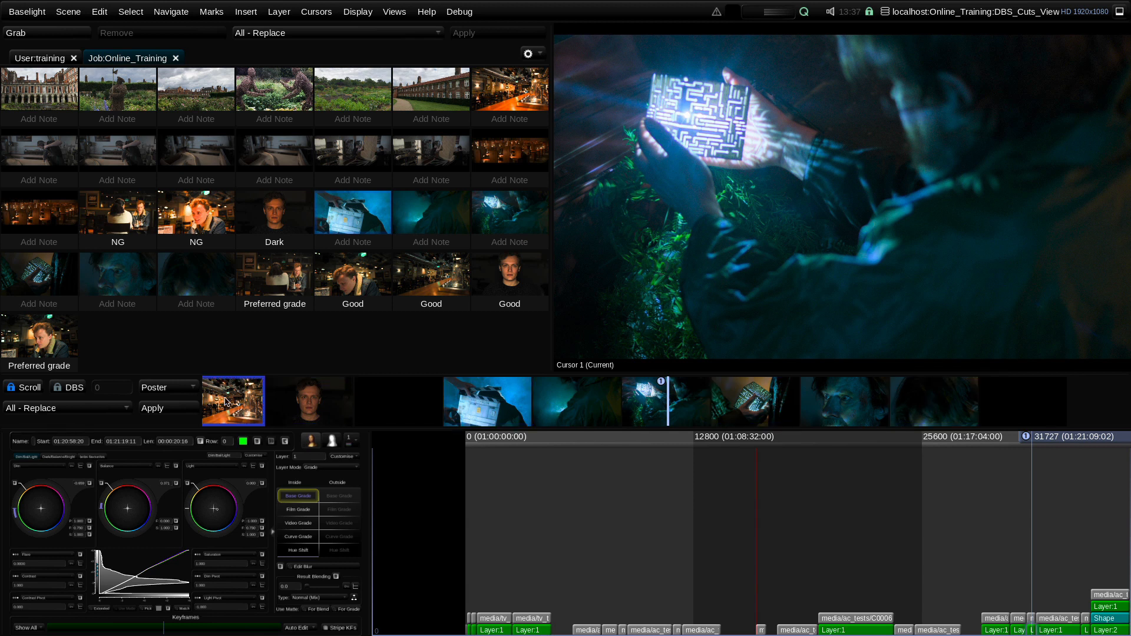
Jump the cursor to the blue clapperboard shot in the cuts view and on to the shot of the man in the denim jacket
{"action": "double_click", "coordinate": [511, 408]}
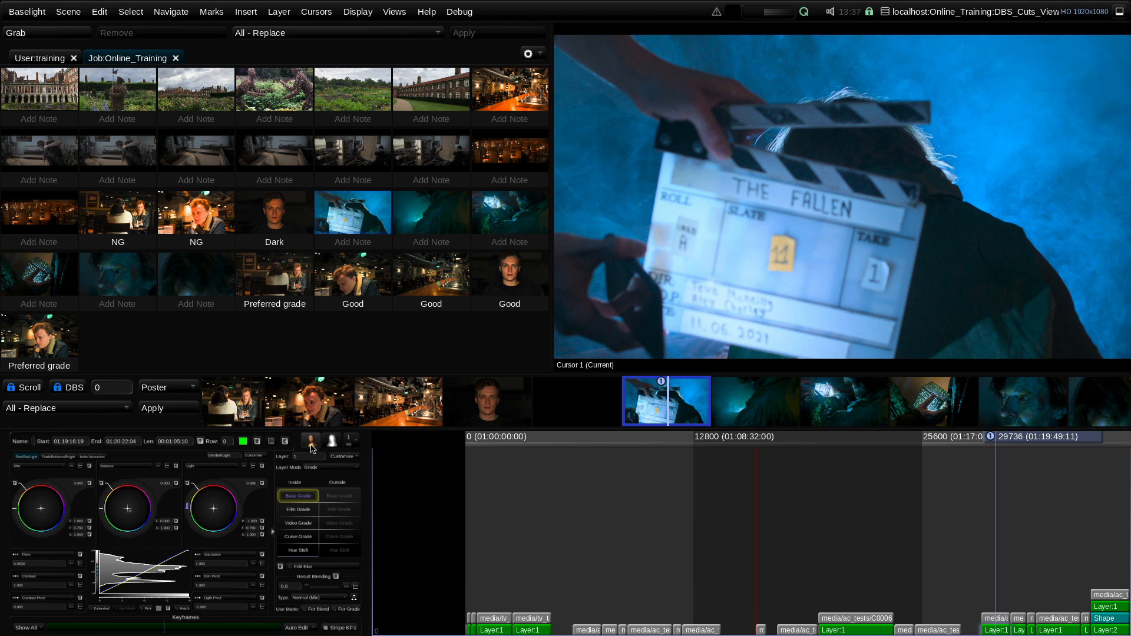
{"action": "left_click", "coordinate": [311, 409]}
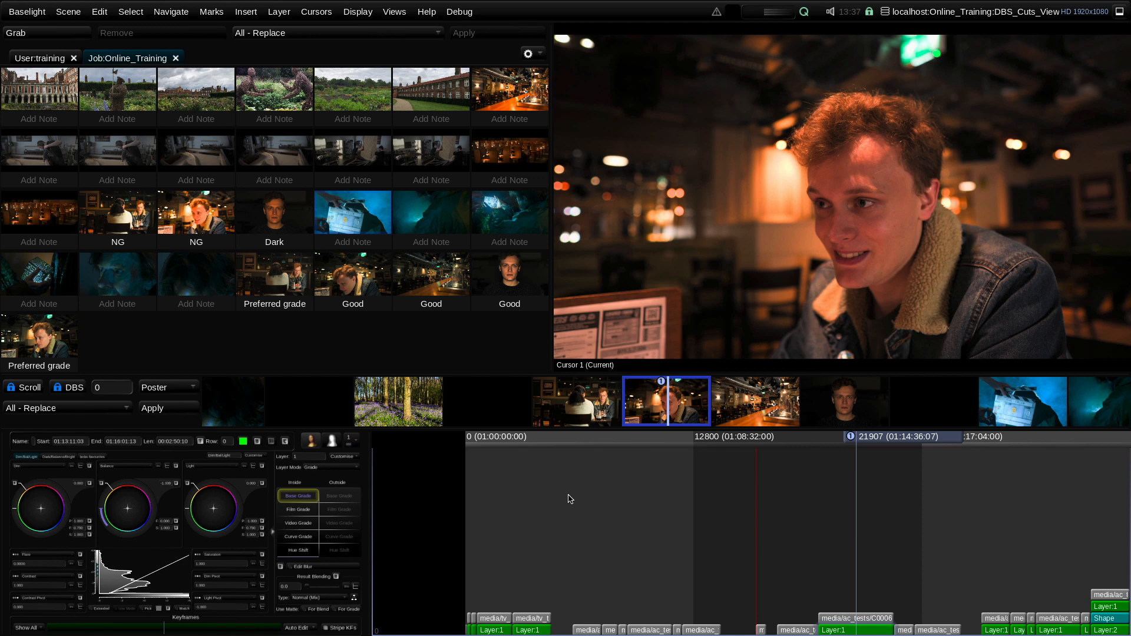
Select the last gallery shot, noted Preferred grade, and apply its grade directly to the denim jacket shot
{"action": "left_click", "coordinate": [56, 343]}
{"action": "left_click", "coordinate": [56, 343]}
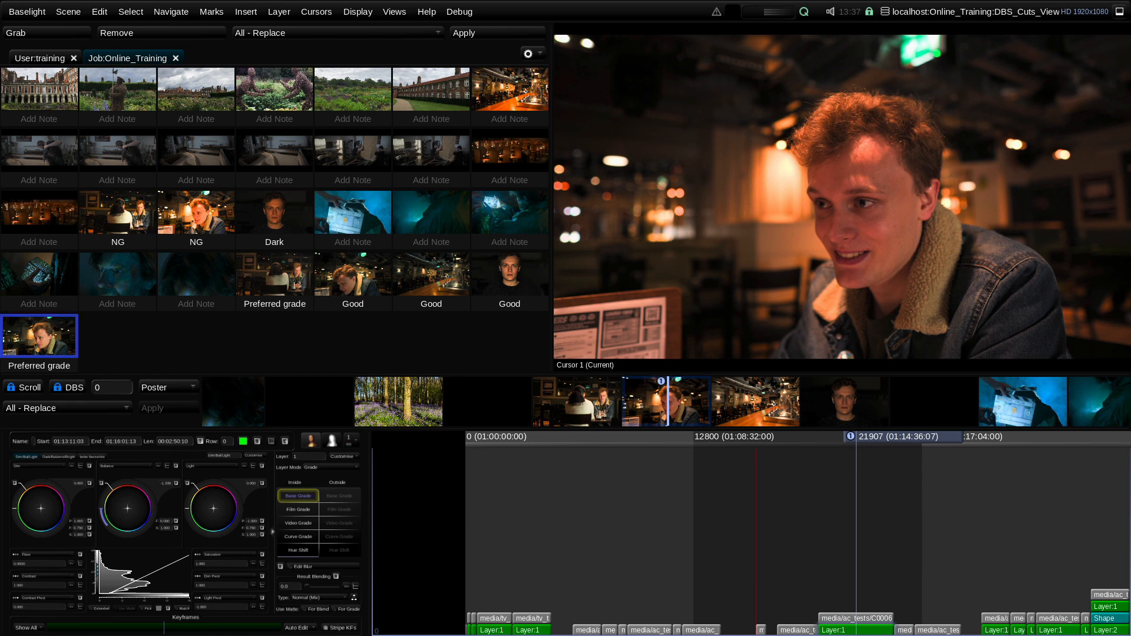
{"action": "double_click", "coordinate": [49, 345]}
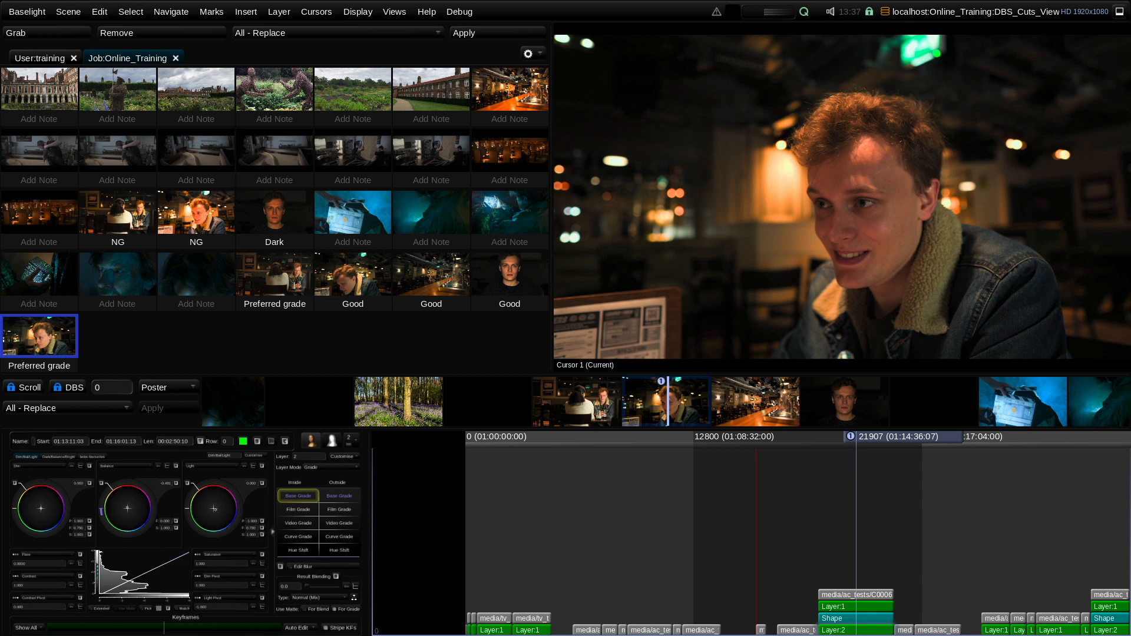
Move the gallery DBS to the Good denim jacket shot and back to the last Preferred grade shot, and apply that grade
{"action": "left_click", "coordinate": [362, 273]}
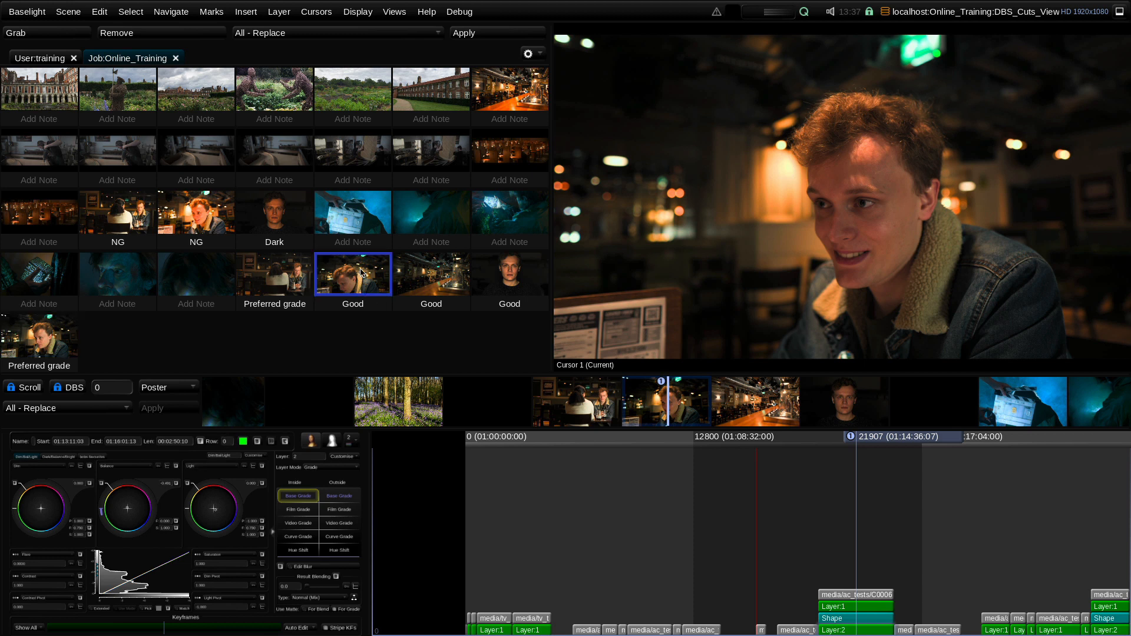
{"action": "key", "text": "apostrophe"}
{"action": "key", "text": "apostrophe"}
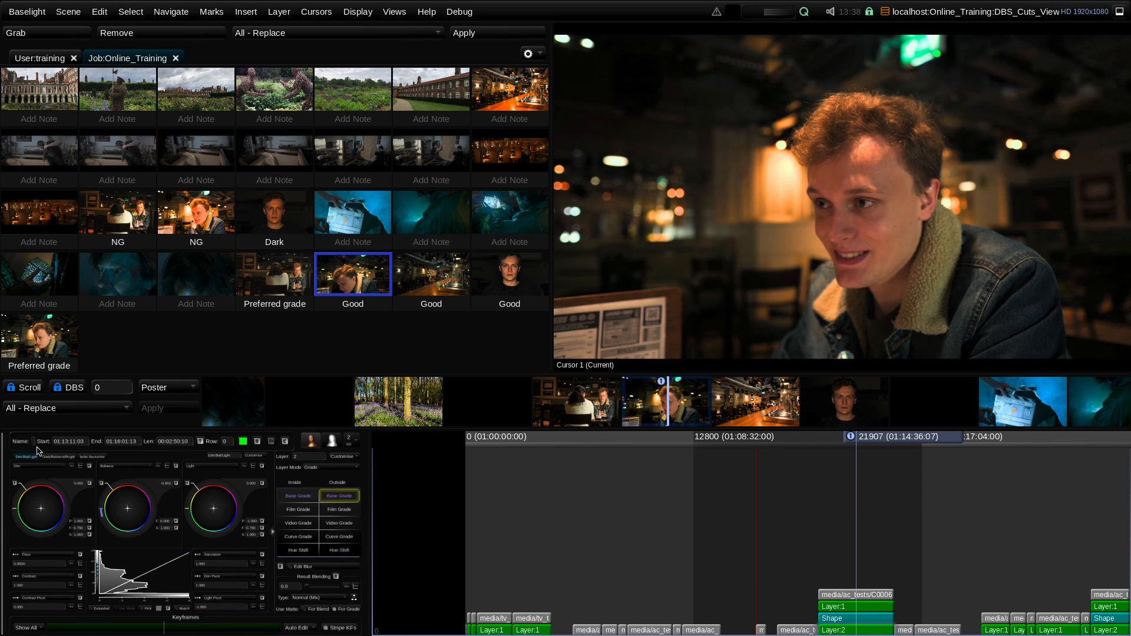
{"action": "left_click", "coordinate": [54, 335]}
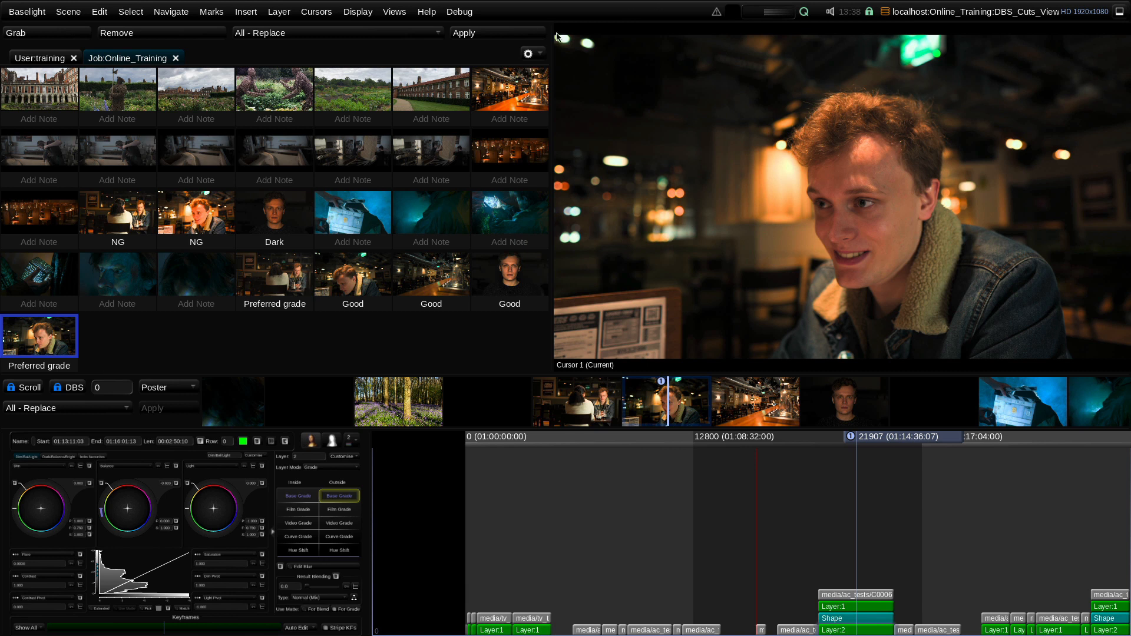
{"action": "left_click", "coordinate": [488, 37]}
{"action": "left_click", "coordinate": [495, 36]}
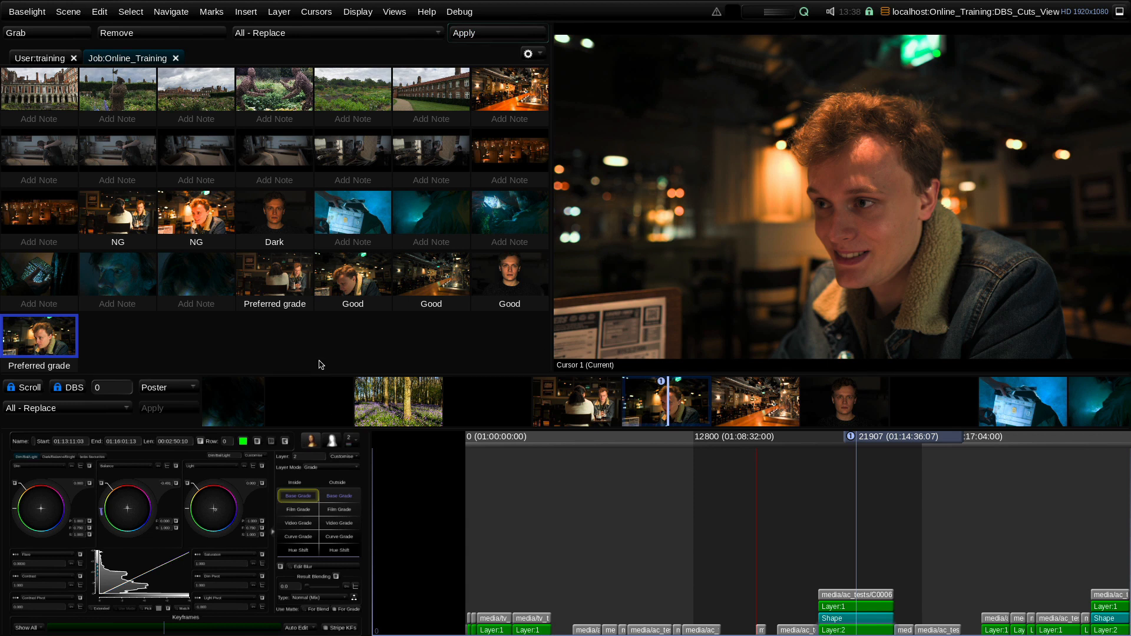
Move the cursor to the shot of the couple at the table and select the matching Preferred grade shot in the gallery
{"action": "left_click_drag", "start_coordinate": [906, 439], "coordinate": [847, 448]}
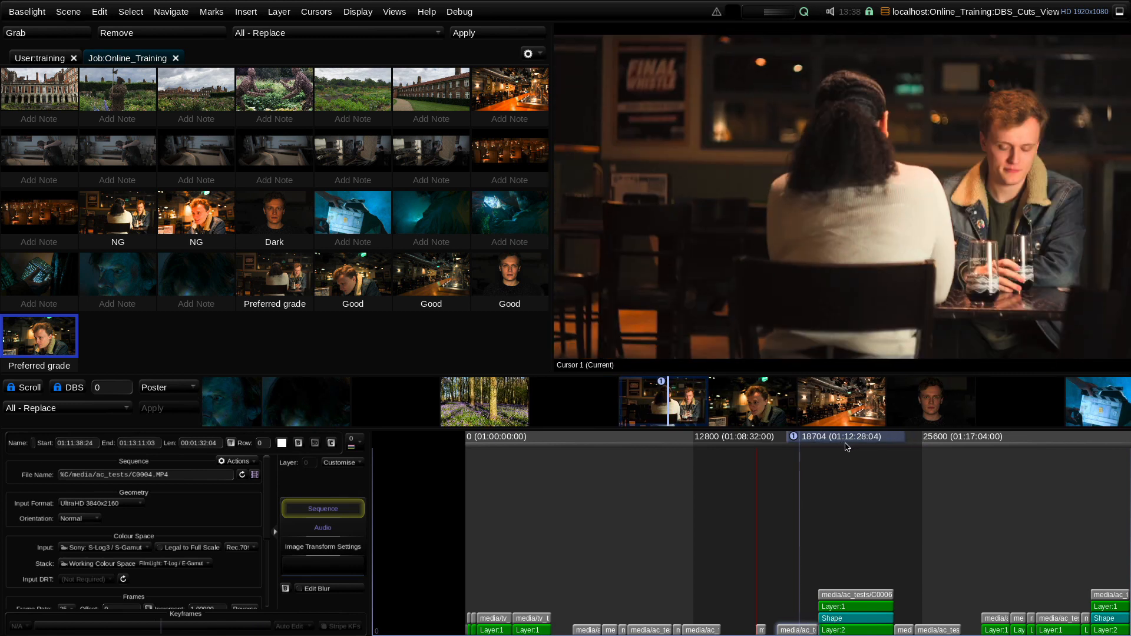
{"action": "left_click", "coordinate": [262, 278]}
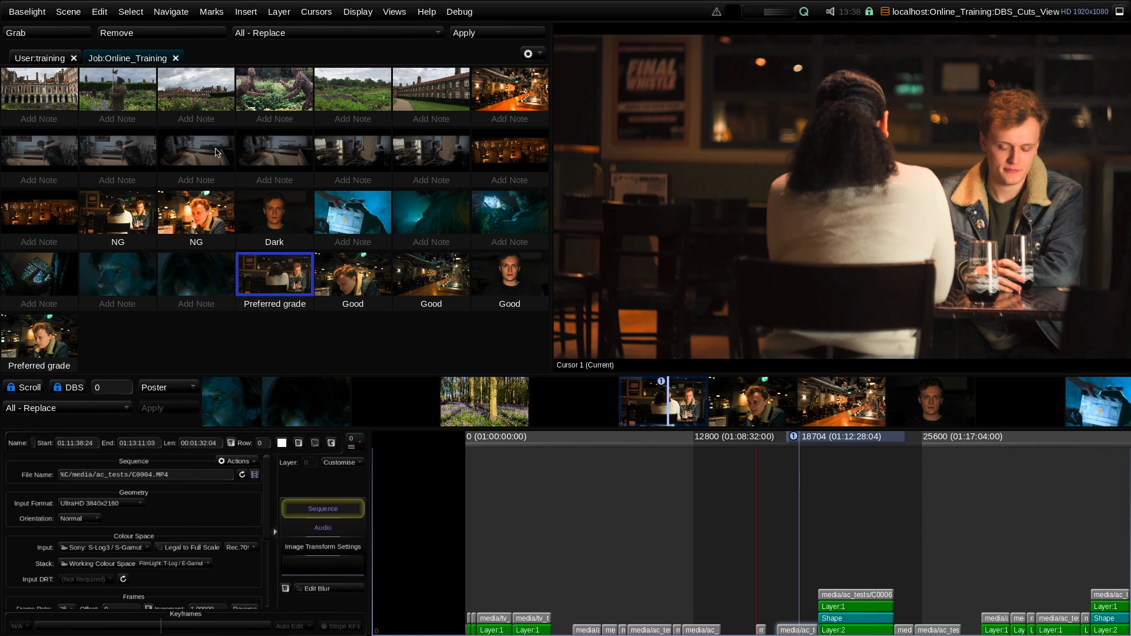
Examine the Copy - Paste / Apply Options and the apply modes available in the cuts view
{"action": "left_click", "coordinate": [100, 13]}
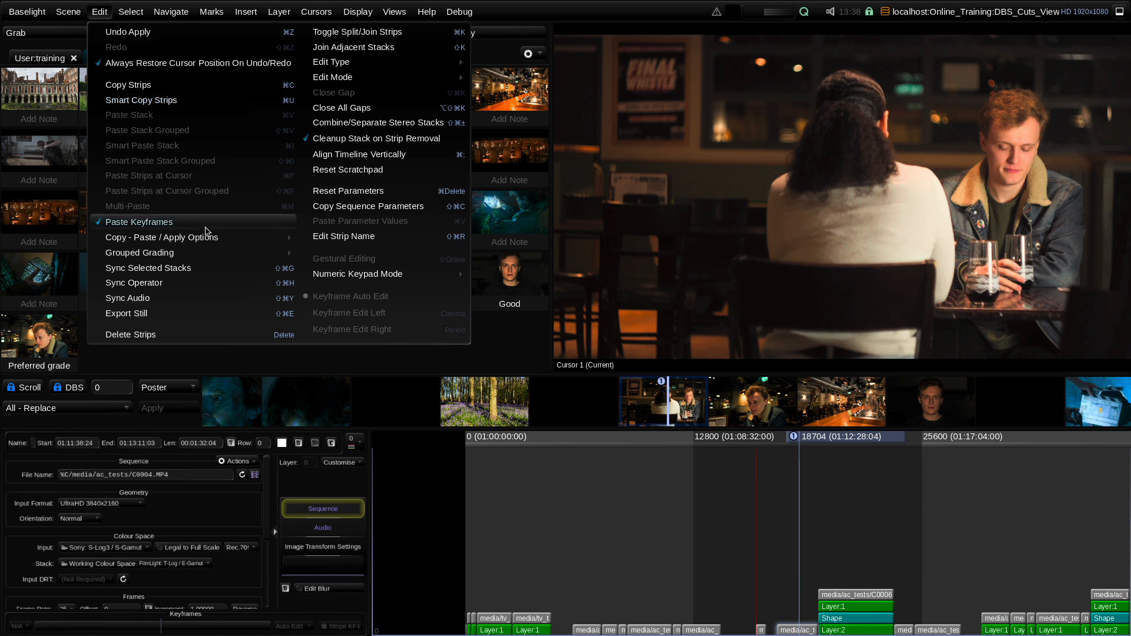
{"action": "mouse_move", "coordinate": [207, 236]}
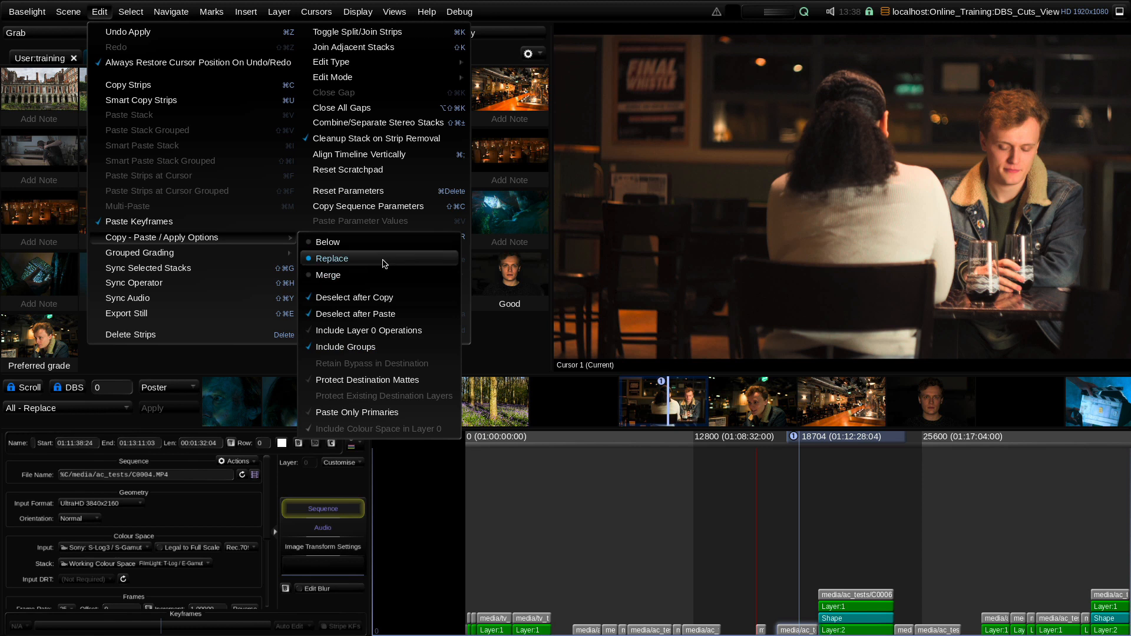
{"action": "left_click", "coordinate": [99, 13]}
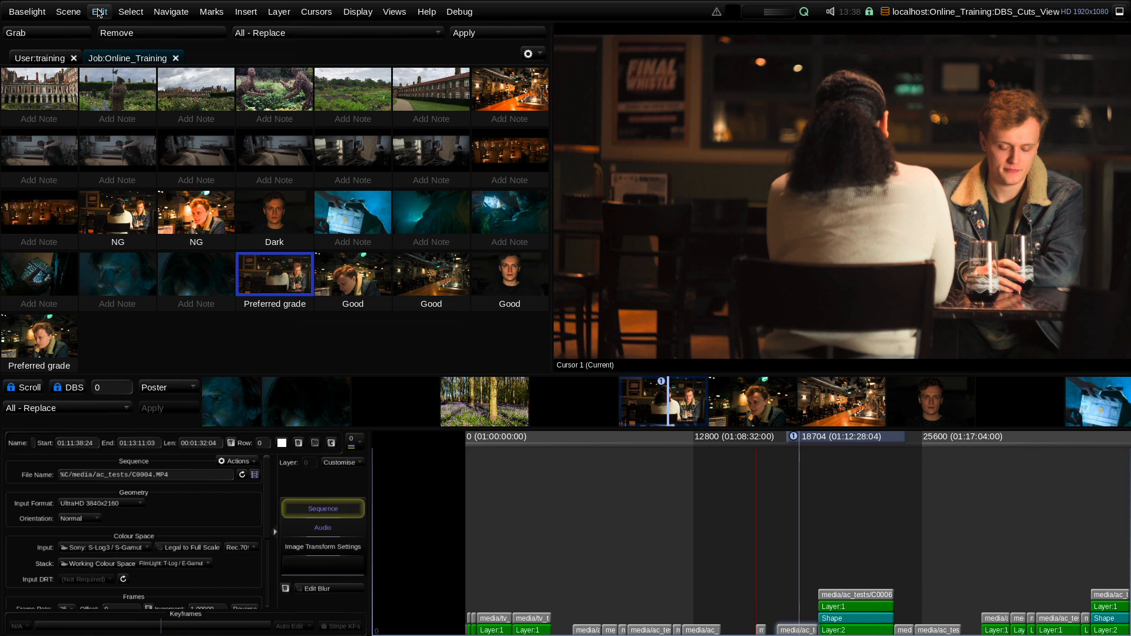
{"action": "left_click", "coordinate": [86, 412]}
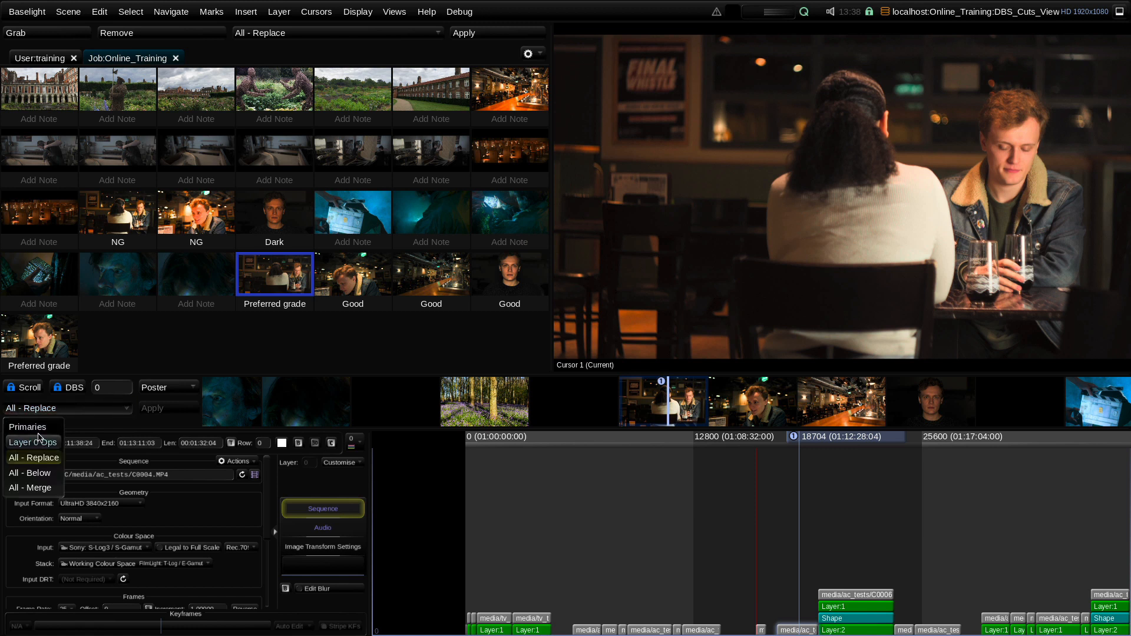
{"action": "left_click", "coordinate": [65, 411]}
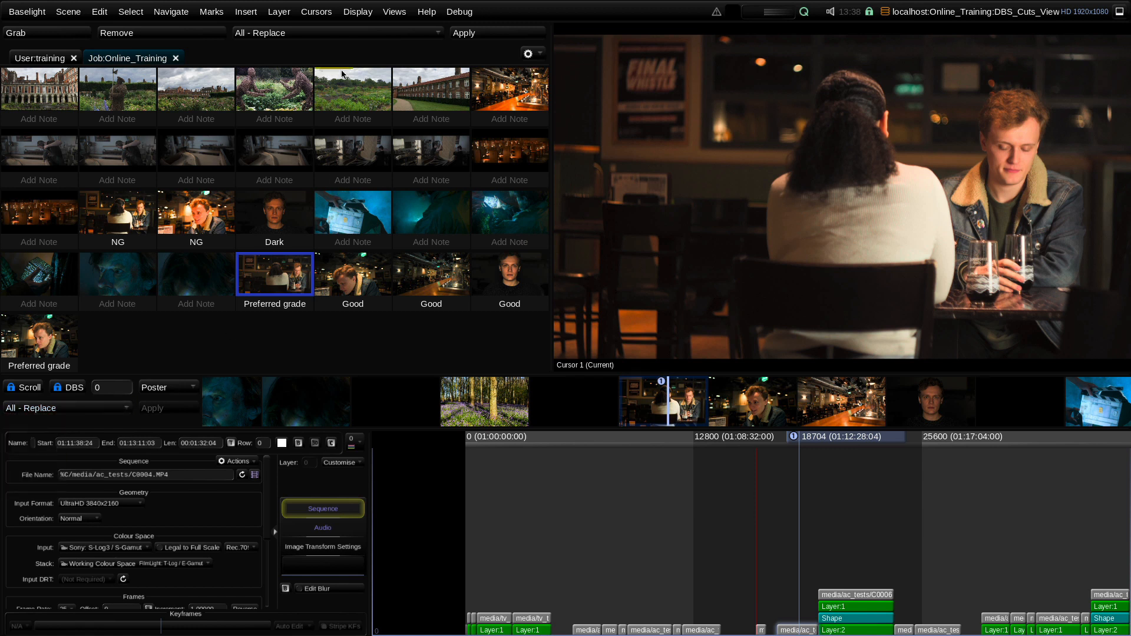
Set the gallery's apply mode to Primaries and check the cuts view's separate list of apply modes
{"action": "left_click", "coordinate": [320, 33]}
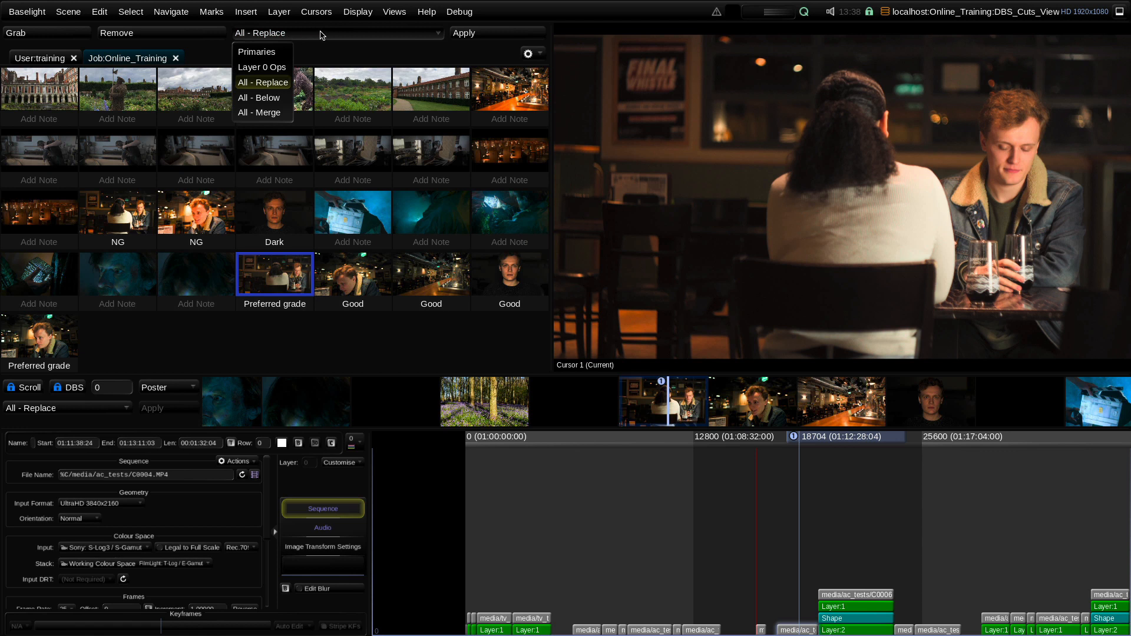
{"action": "left_click", "coordinate": [283, 53]}
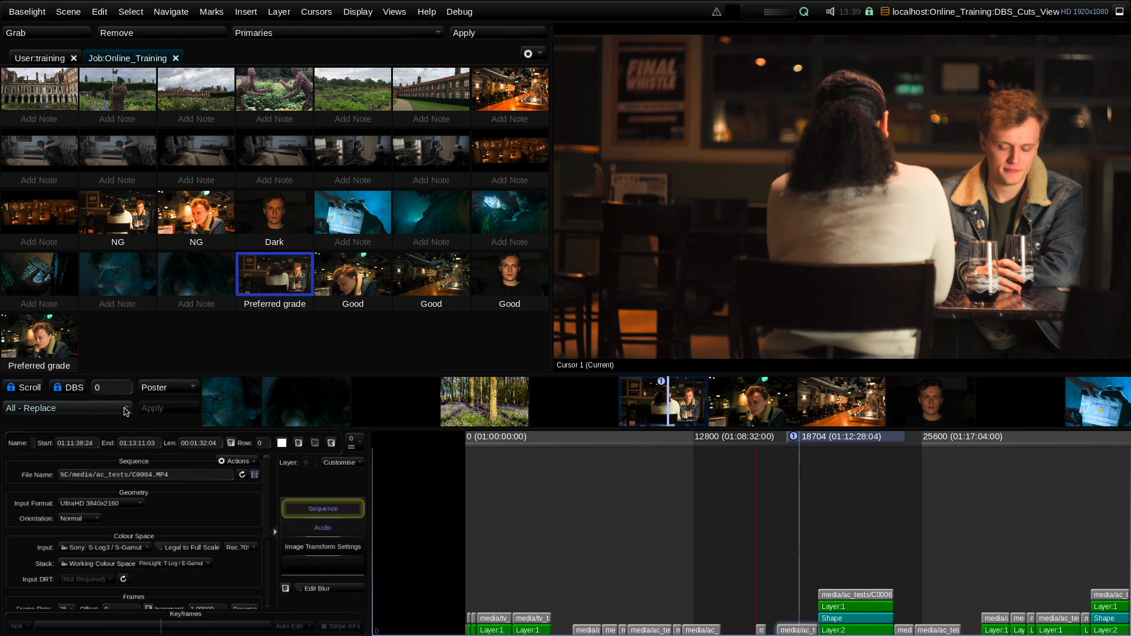
{"action": "left_click", "coordinate": [86, 408]}
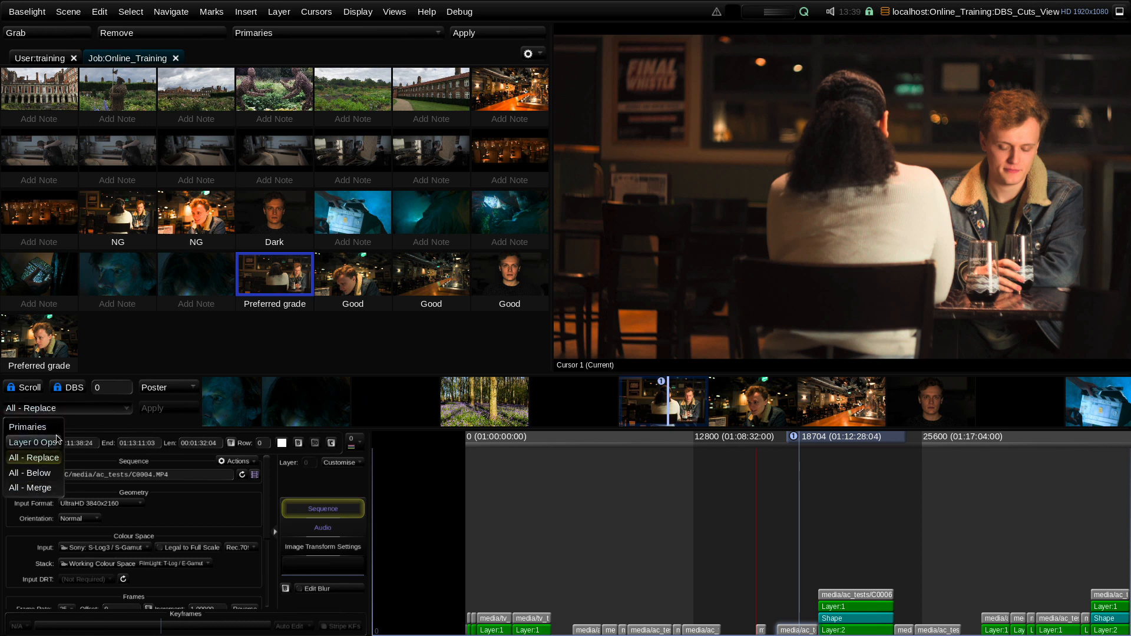
{"action": "left_click", "coordinate": [91, 425]}
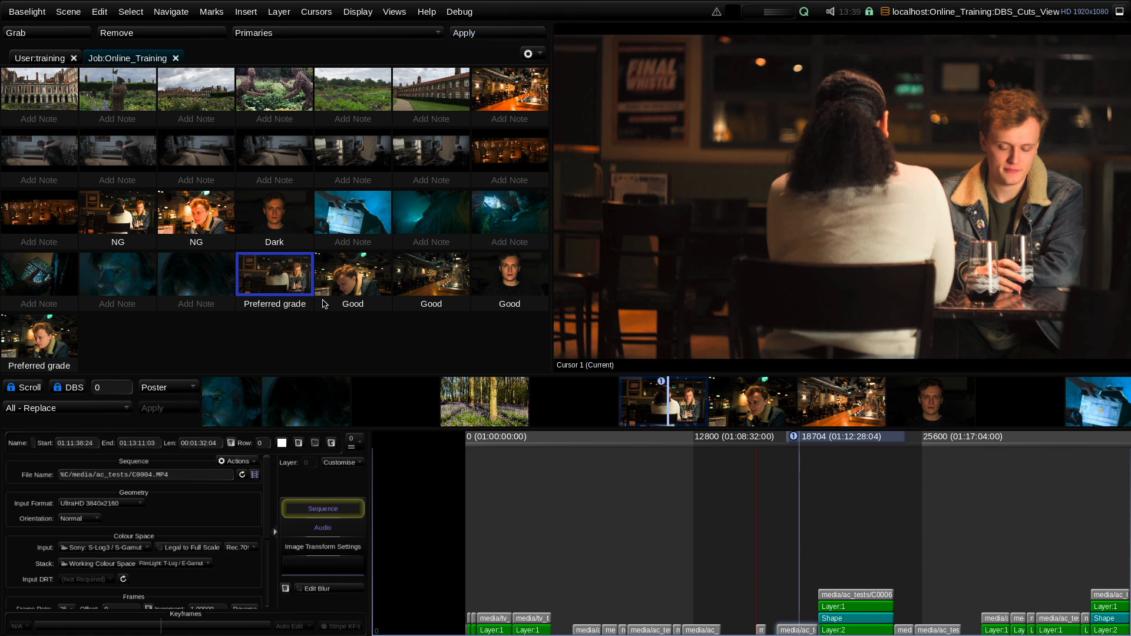
Set the gallery's apply mode to All - Replace and apply the selected Preferred grade to the couple shot
{"action": "right_click", "coordinate": [279, 278]}
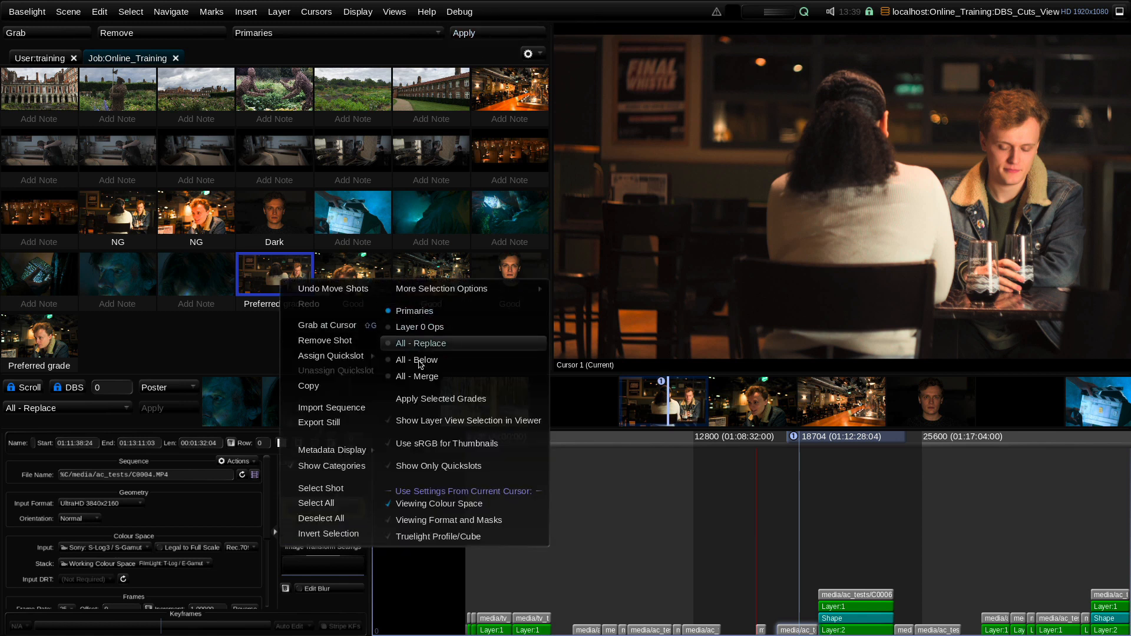
{"action": "left_click", "coordinate": [430, 344]}
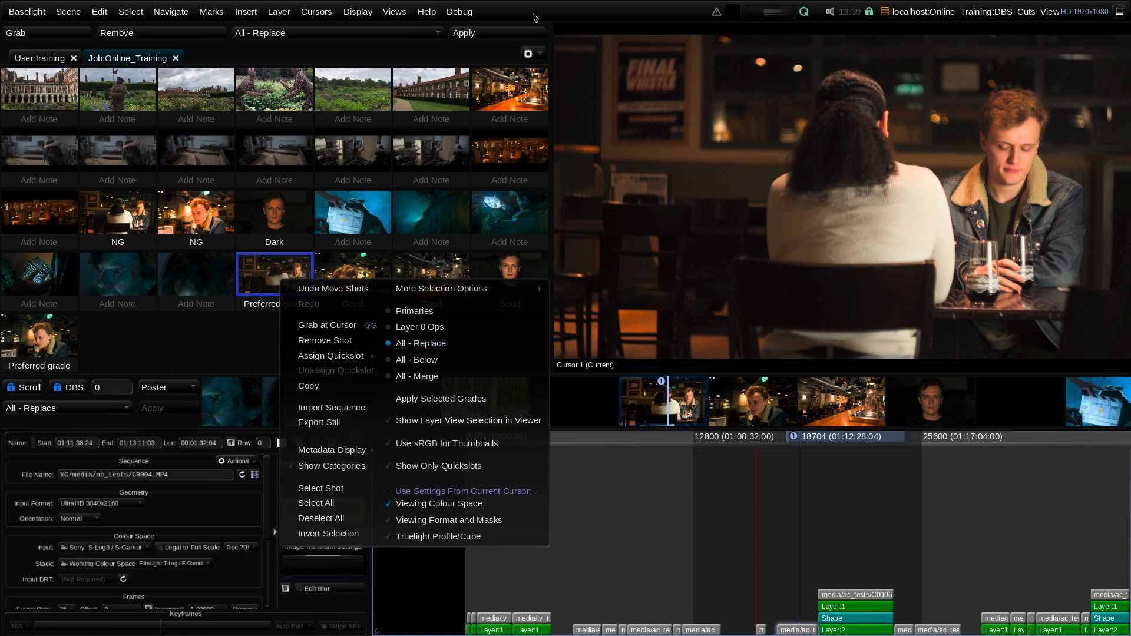
{"action": "left_click", "coordinate": [245, 336]}
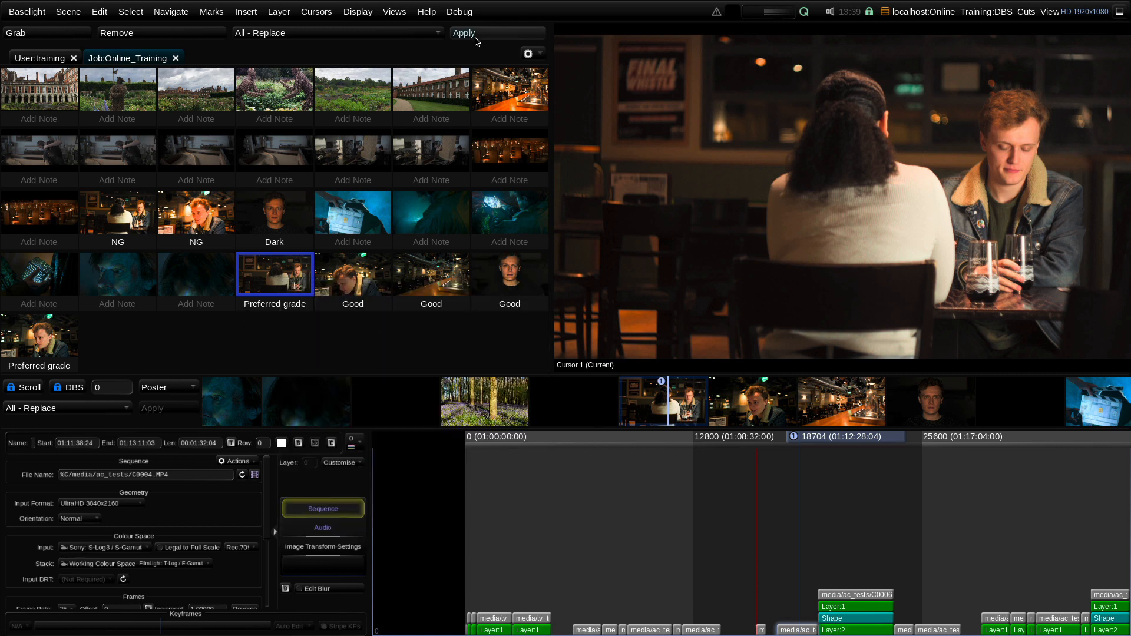
{"action": "left_click", "coordinate": [493, 36]}
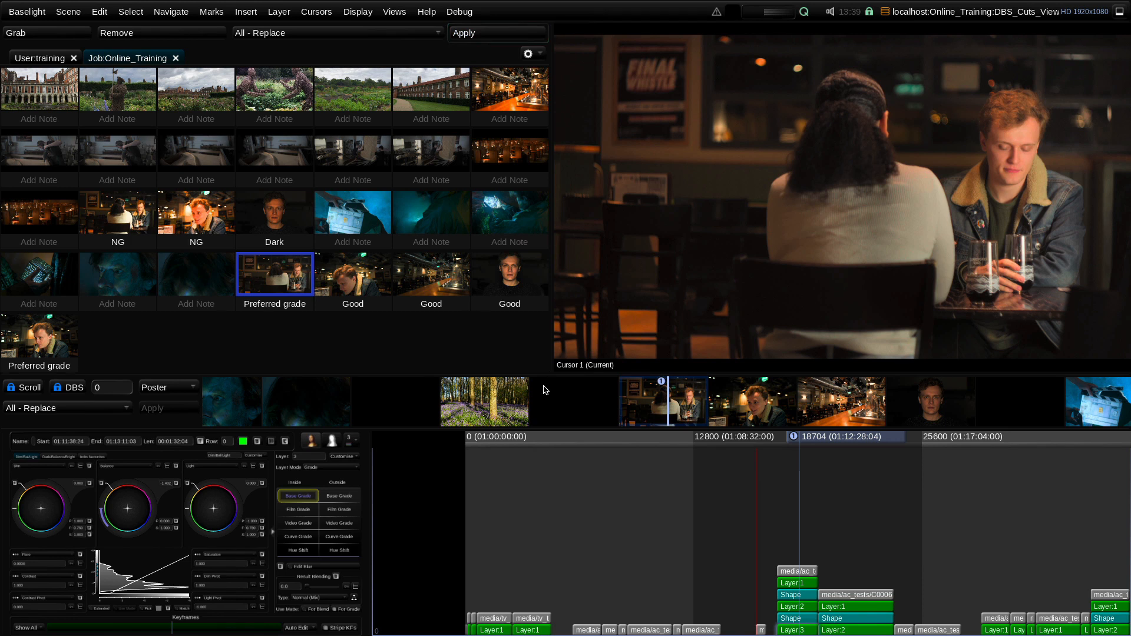
Move the cursor to the dark portrait shot and apply the Good portrait's grade from the gallery without moving the DBS
{"action": "left_click_drag", "start_coordinate": [872, 438], "coordinate": [1000, 462]}
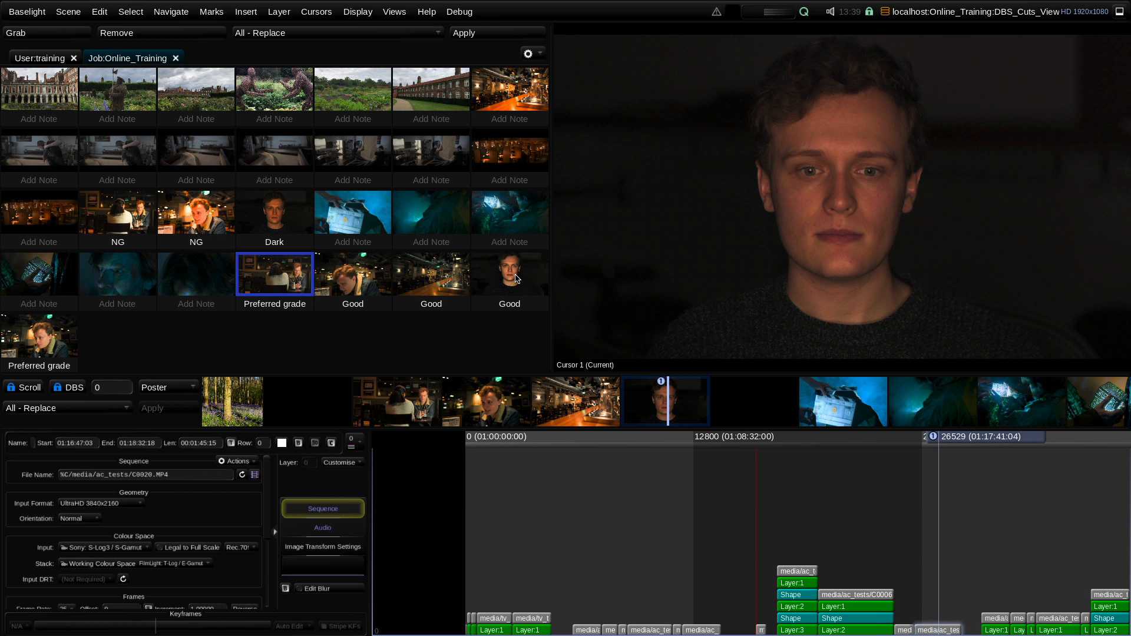
{"action": "left_click", "coordinate": [517, 278], "text": "shift"}
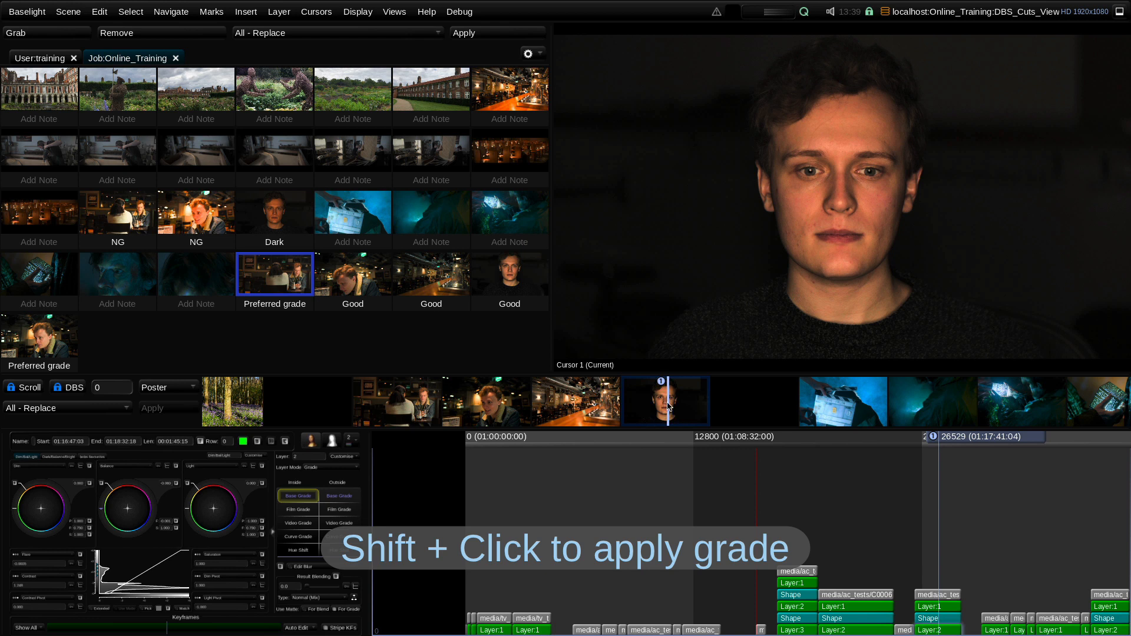
{"action": "right_click", "coordinate": [530, 285]}
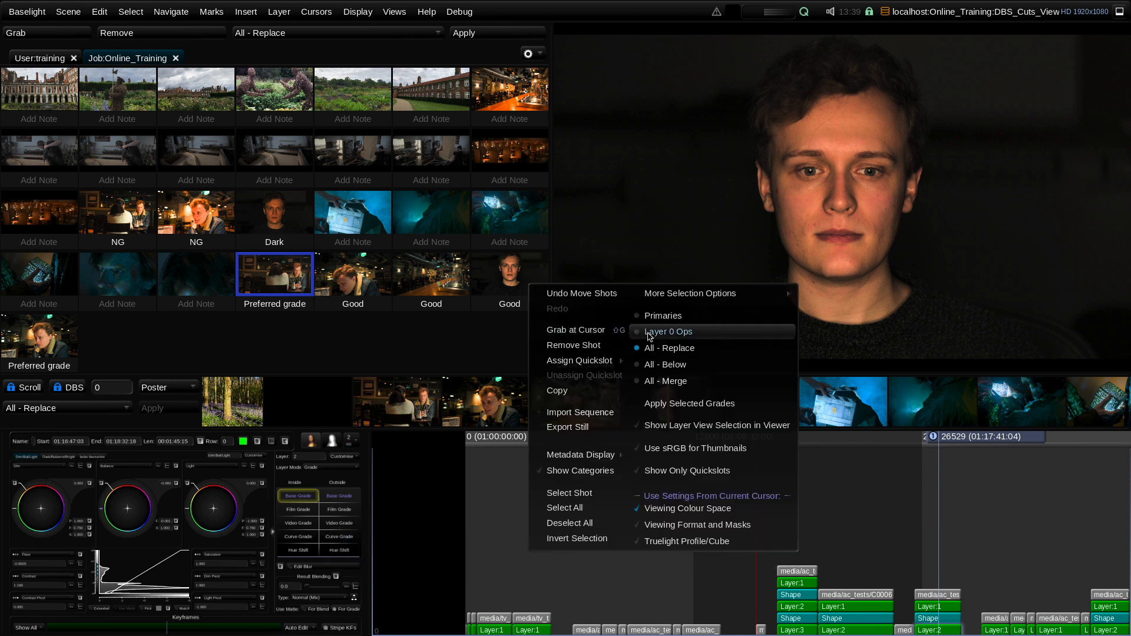
{"action": "left_click", "coordinate": [509, 511]}
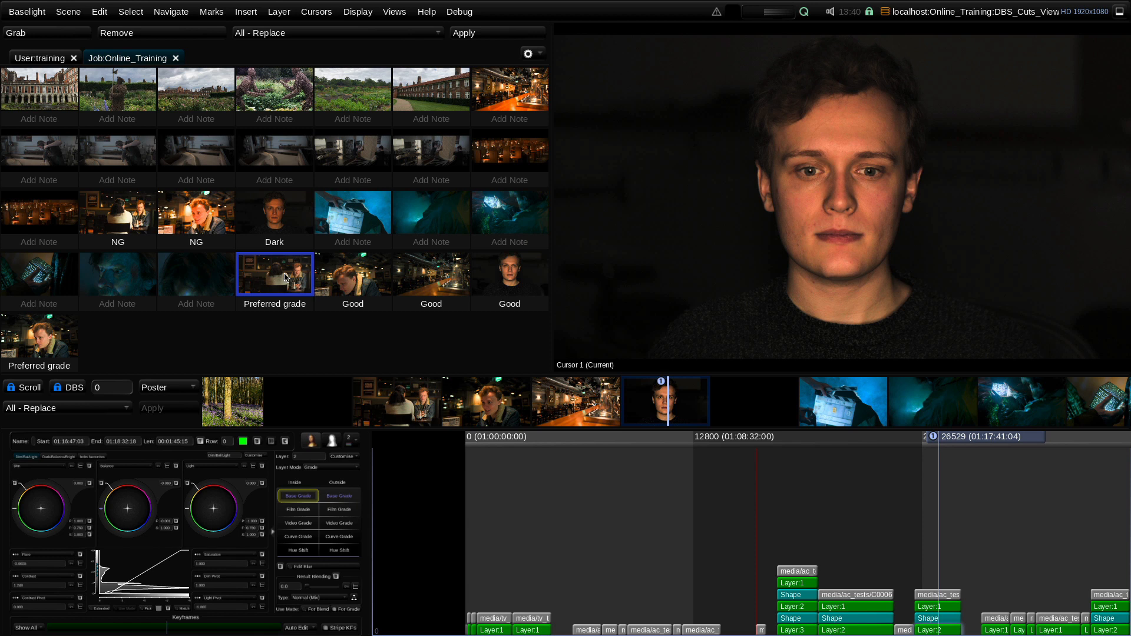
Scrub the portrait shot back to its clapperboard and forward to the smiling face
{"action": "mouse_move", "coordinate": [949, 436]}
{"action": "left_mouse_down"}
{"action": "mouse_move", "coordinate": [966, 443]}
{"action": "mouse_move", "coordinate": [938, 446]}
{"action": "left_mouse_up"}
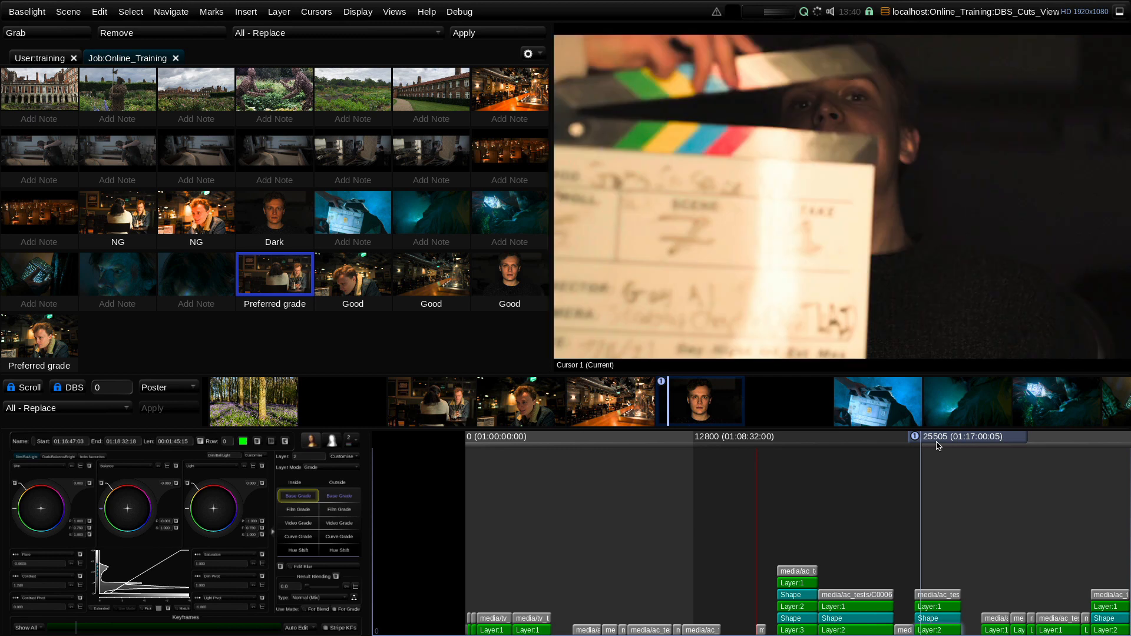
{"action": "left_click_drag", "start_coordinate": [936, 442], "coordinate": [945, 436]}
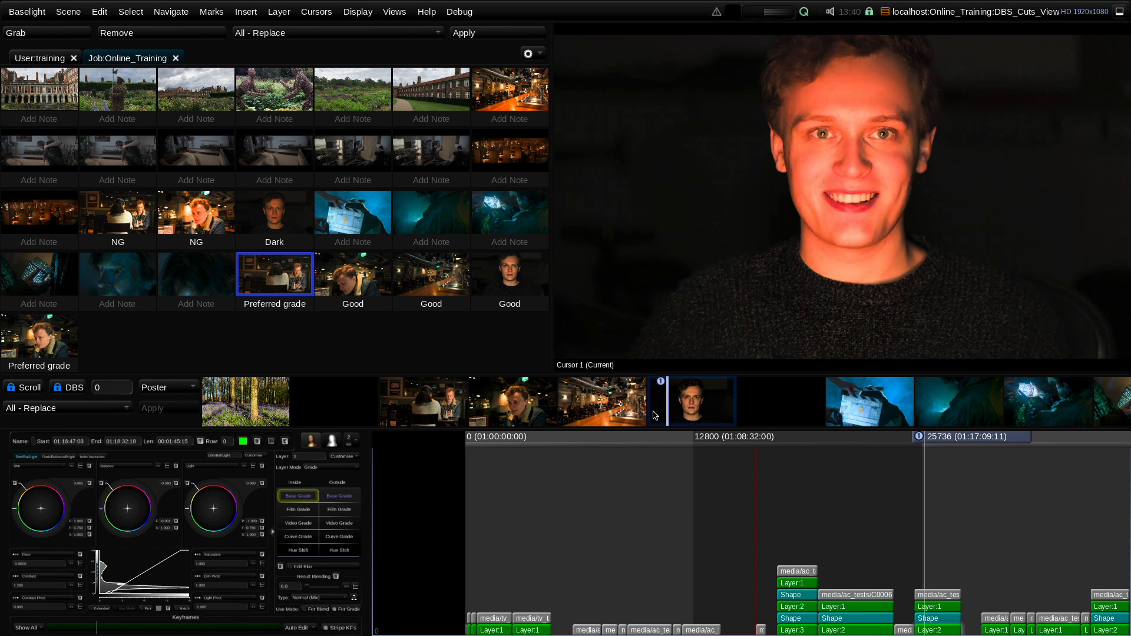
Go to the denim jacket shot and select it together with the bar interior and portrait shots in the cuts view
{"action": "left_click", "coordinate": [489, 409]}
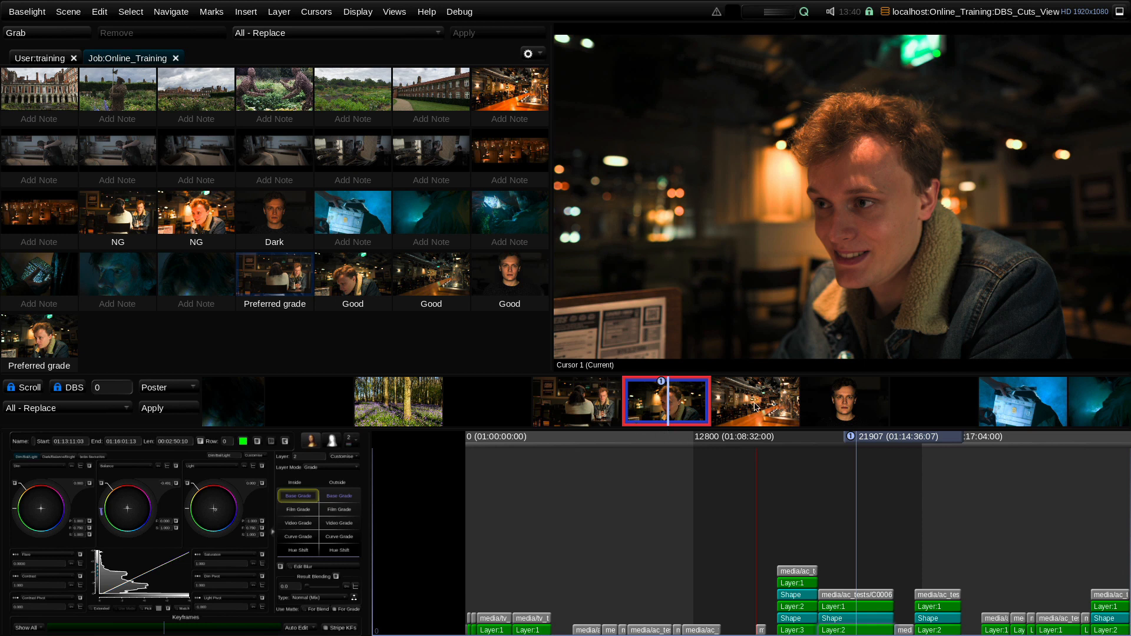
{"action": "middle_click", "coordinate": [772, 408]}
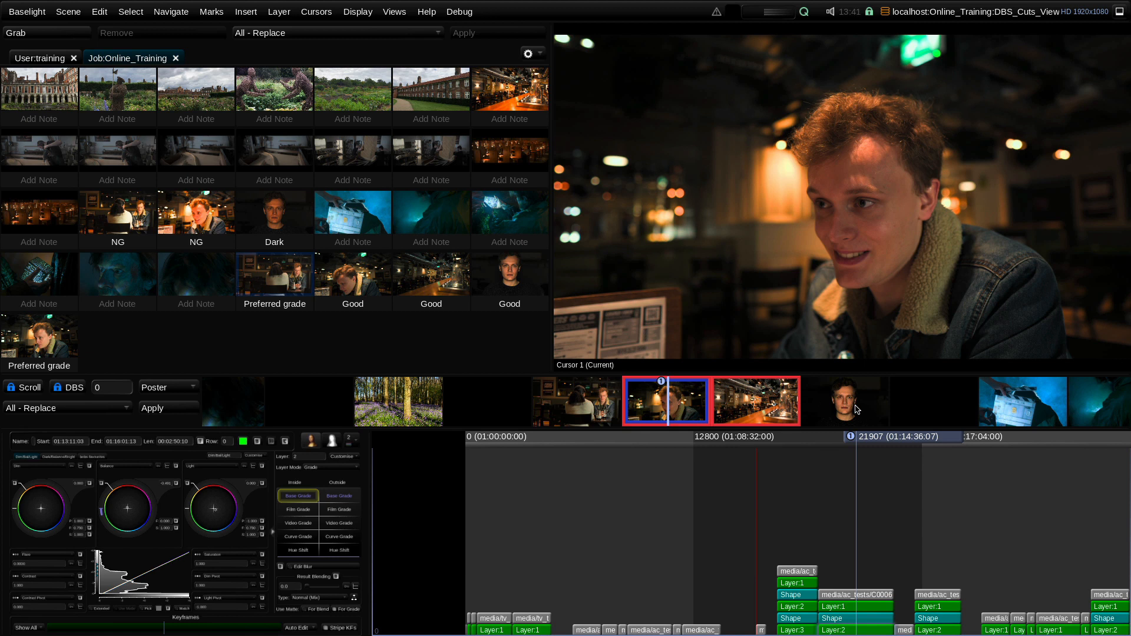
{"action": "middle_click", "coordinate": [852, 409]}
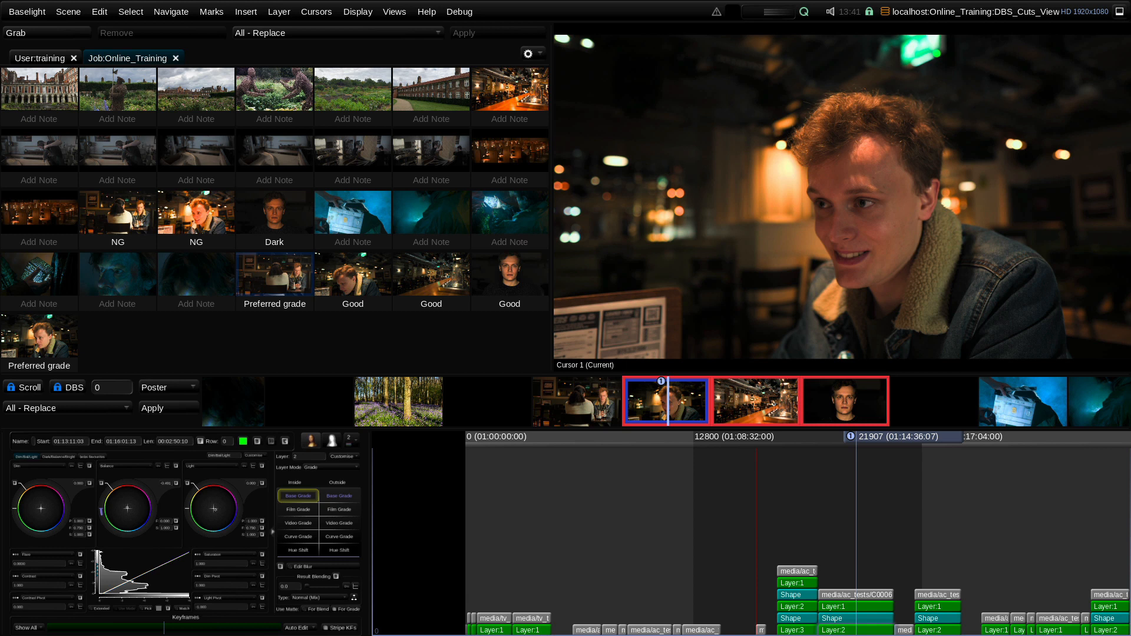
Move the DBS four shots forward to the blue clapperboard shot, and step the cursor back from the last shot to the previous one
{"action": "key", "text": "Right"}
{"action": "key", "text": "Right"}
{"action": "key", "text": "Right"}
{"action": "key", "text": "Right"}
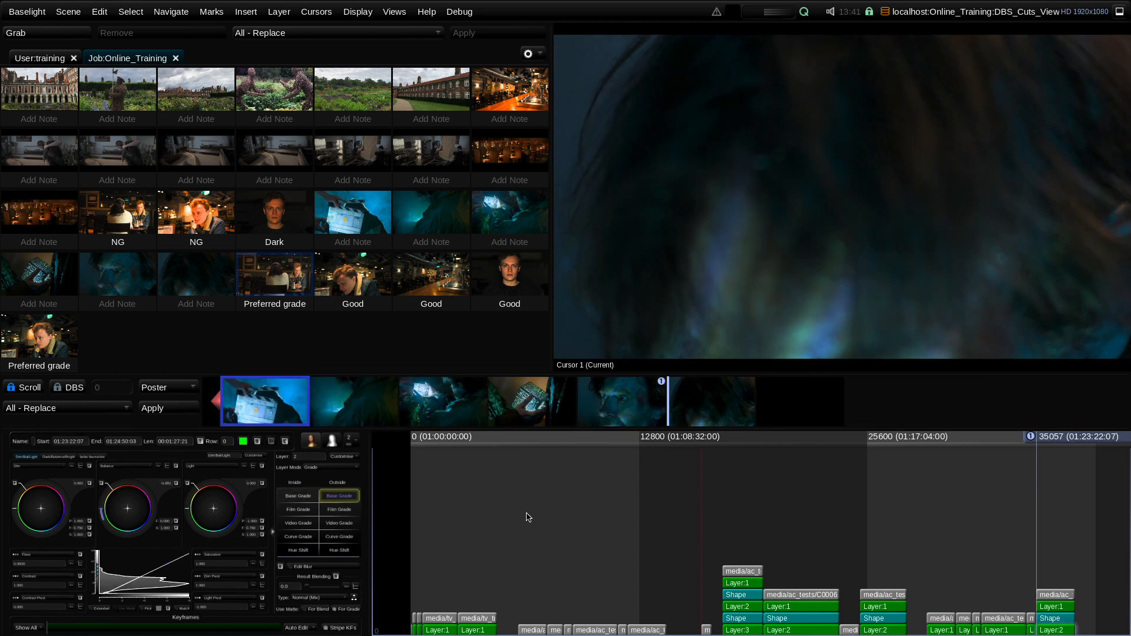
{"action": "key", "text": "Up"}
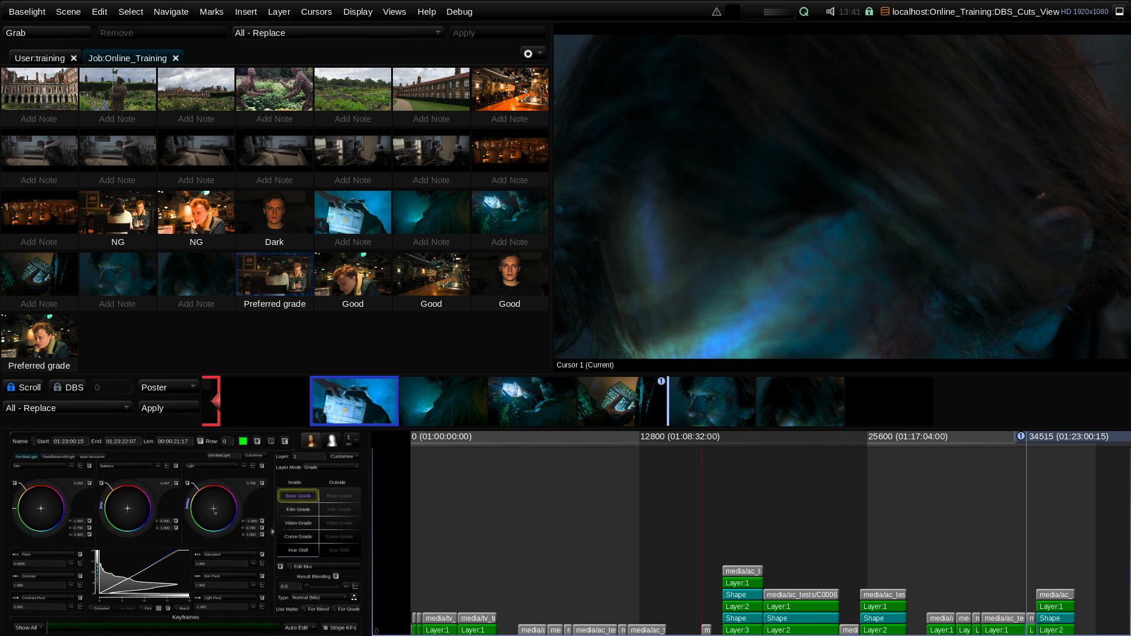
Select the five consecutive shots from the blue clapperboard to the bearded man's close-up, and move the cursor into that close-up
{"action": "left_click", "coordinate": [711, 402], "text": "shift"}
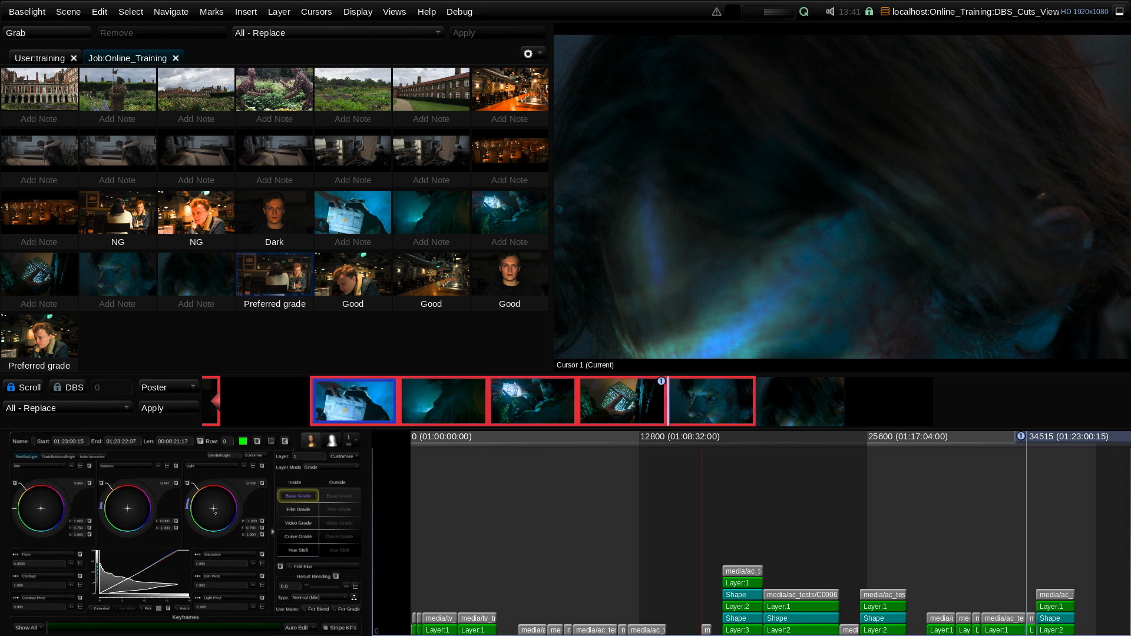
{"action": "left_click_drag", "start_coordinate": [266, 406], "coordinate": [504, 400]}
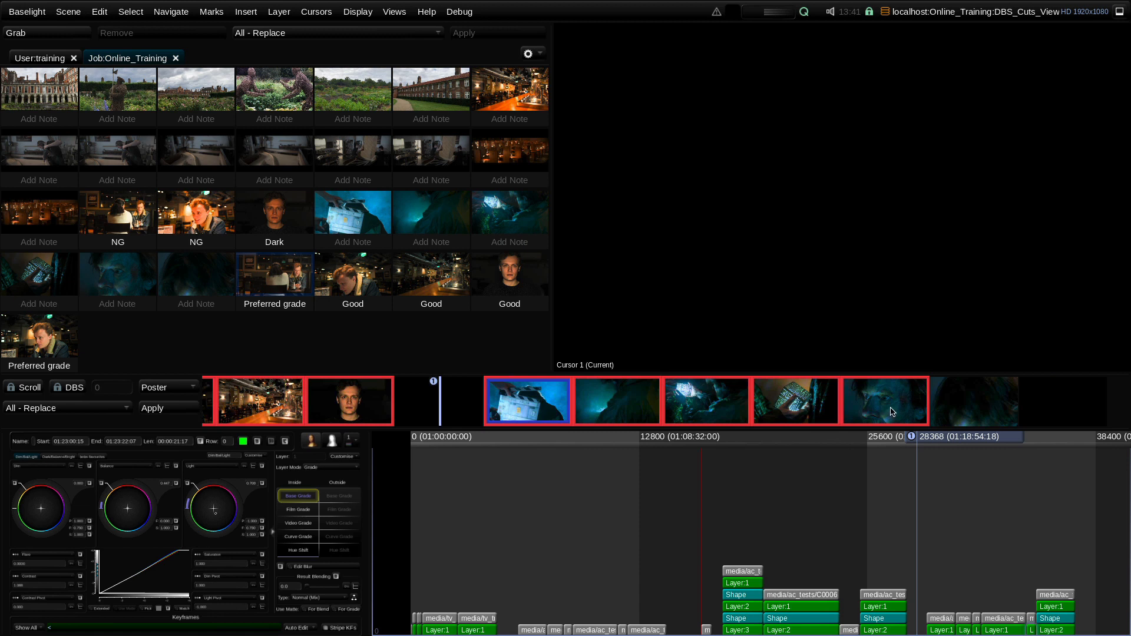
{"action": "left_click", "coordinate": [895, 410]}
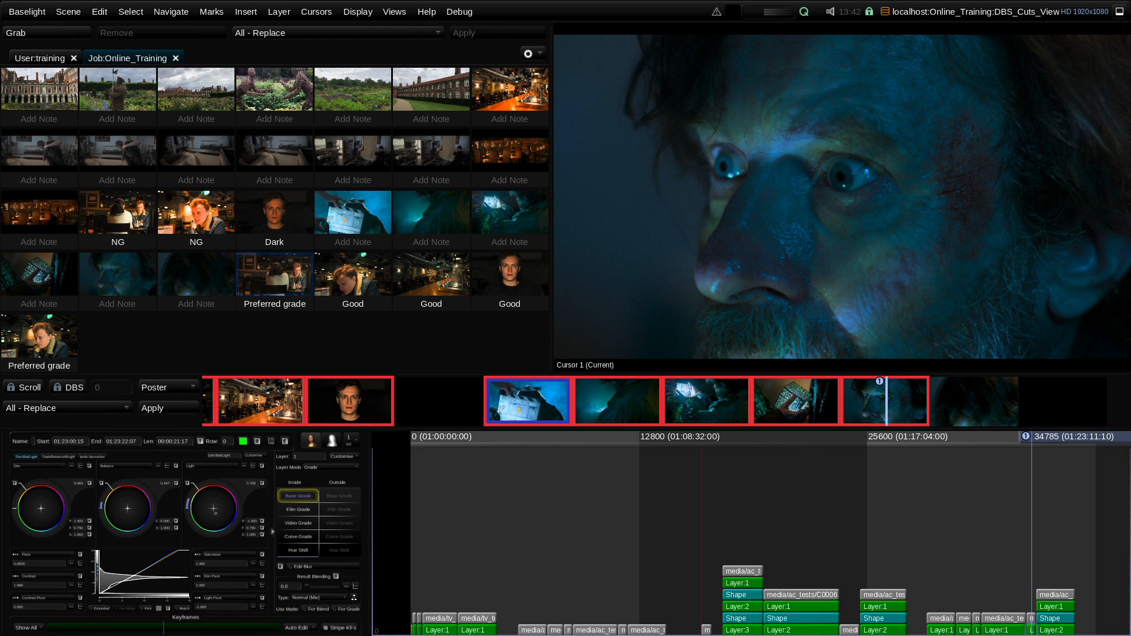
Deselect the five shots from the blue clapperboard to the bearded man's close-up and select the same range again
{"action": "key", "text": "ctrl+shift+Return"}
{"action": "left_click", "coordinate": [528, 402], "text": "shift"}
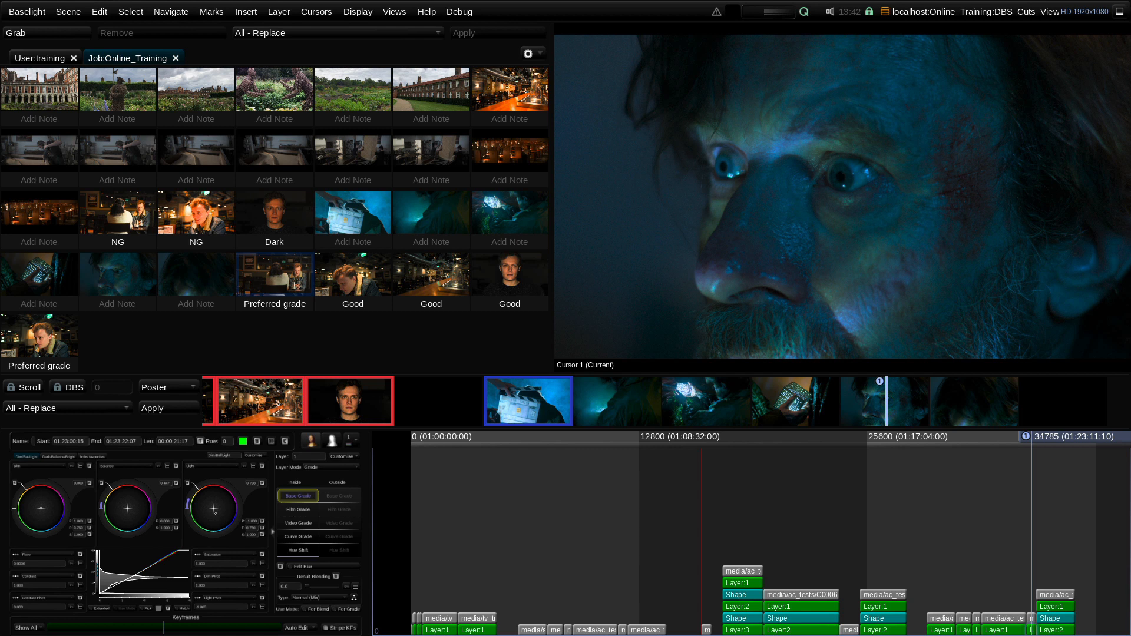
{"action": "left_click", "coordinate": [528, 401], "text": "shift"}
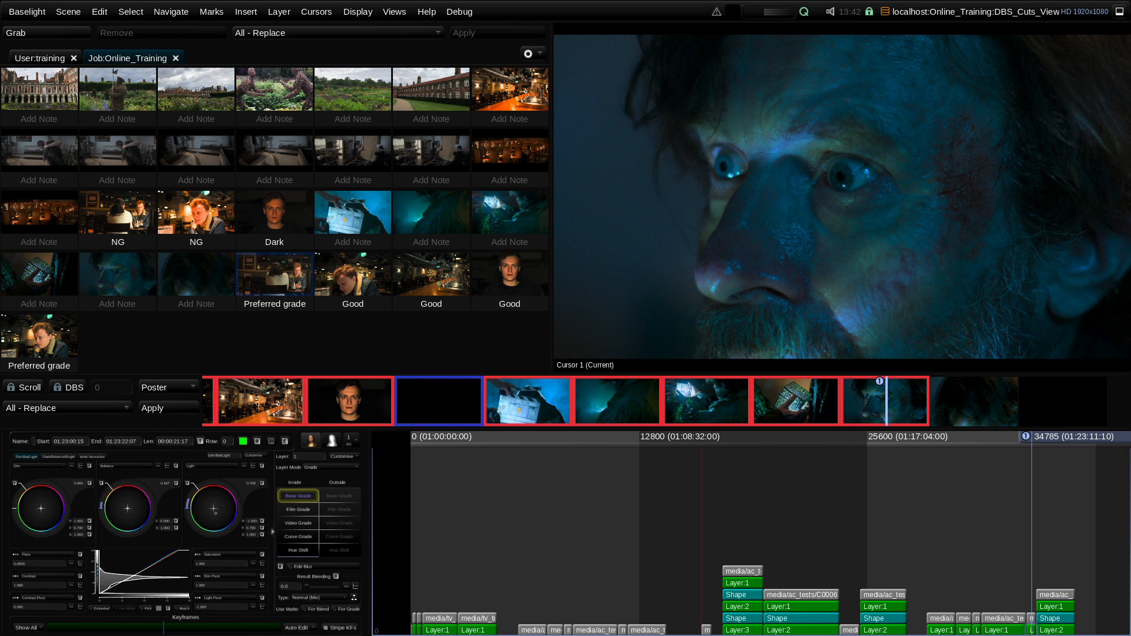
Move the DBS and the cursor back to the earlier dark face close-up and add that shot and the following one to the selection
{"action": "scroll", "coordinate": [264, 406], "scroll_direction": "up", "scroll_amount": 5}
{"action": "scroll", "coordinate": [264, 406], "scroll_direction": "up", "scroll_amount": 2}
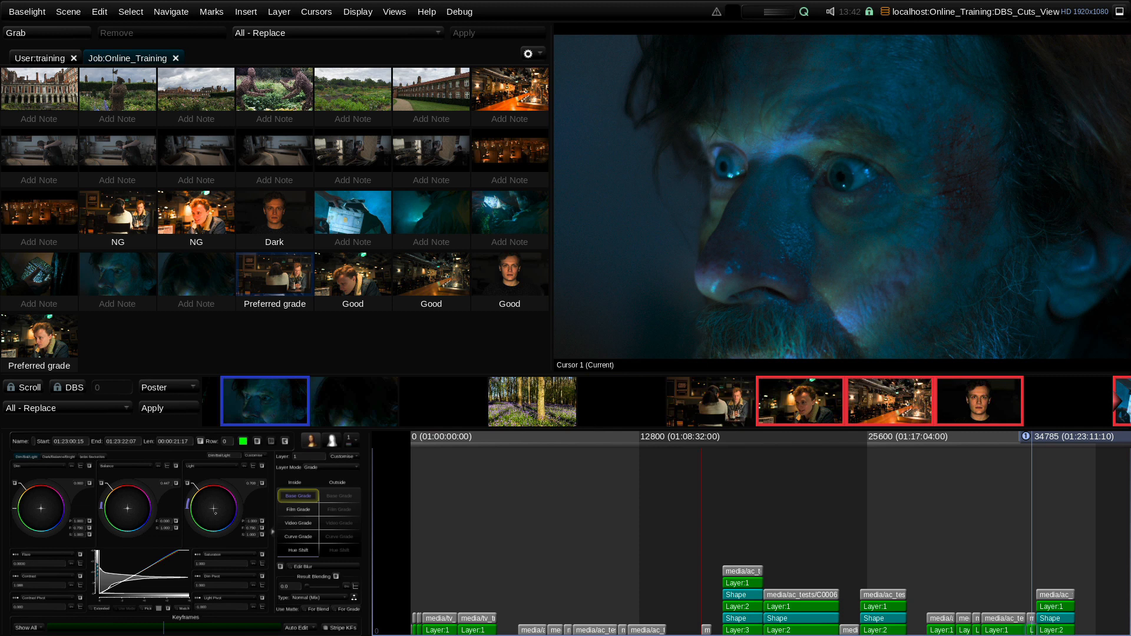
{"action": "key", "text": "Up"}
{"action": "key", "text": "Up"}
{"action": "key", "text": "Up"}
{"action": "key", "text": "Up"}
{"action": "key", "text": "Up"}
{"action": "key", "text": "Up"}
{"action": "key", "text": "Up"}
{"action": "key", "text": "Up"}
{"action": "key", "text": "Up"}
{"action": "key", "text": "Up"}
{"action": "key", "text": "Up"}
{"action": "key", "text": "Up"}
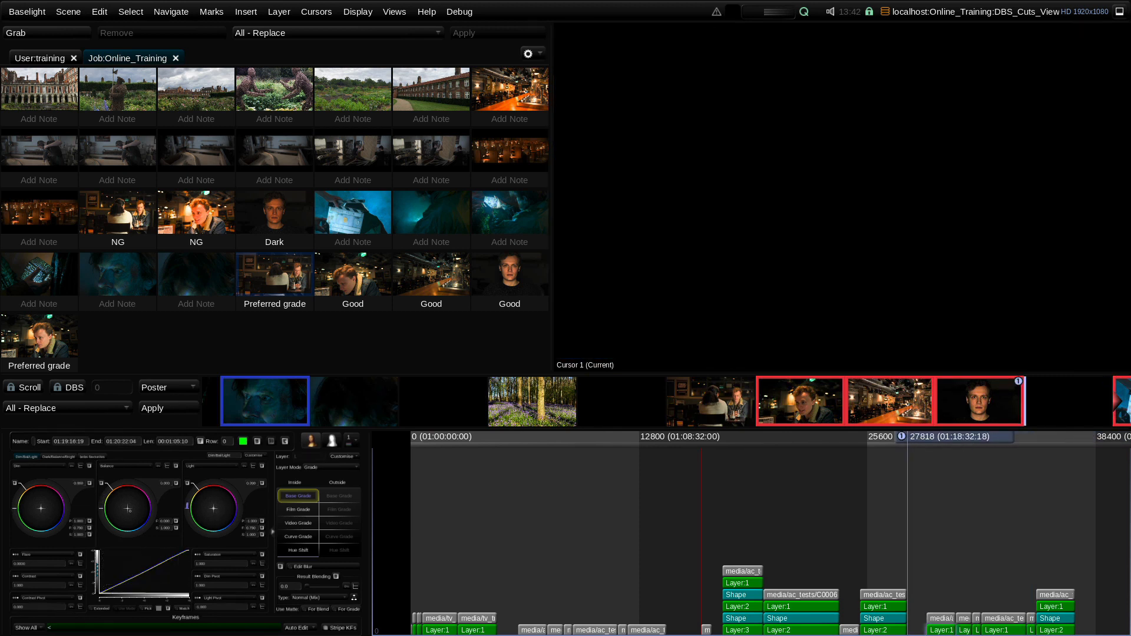
{"action": "key", "text": "Up"}
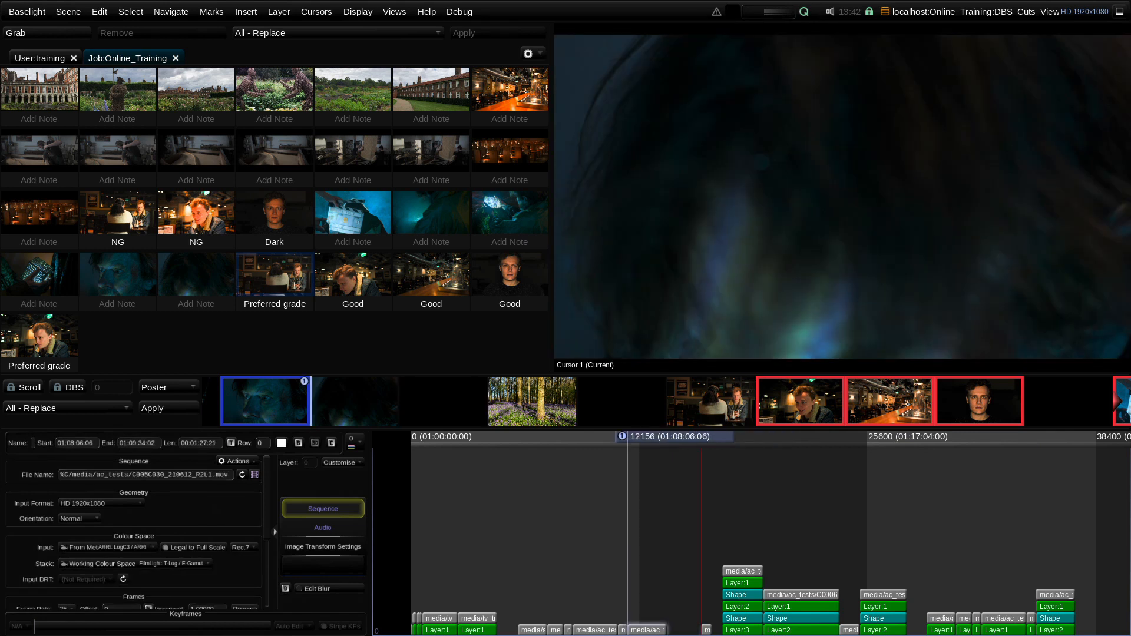
{"action": "left_click", "coordinate": [266, 401], "text": "ctrl"}
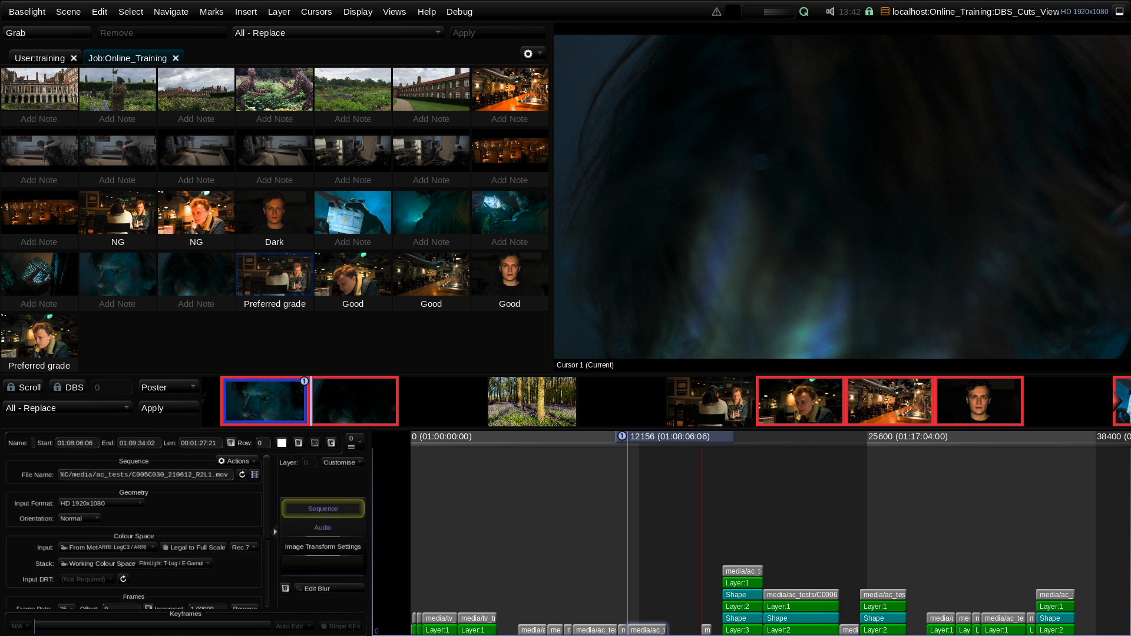
Move the cursor to the black shot after the portrait and enlarge the cuts view to show two rows of shots
{"action": "left_click", "coordinate": [622, 403]}
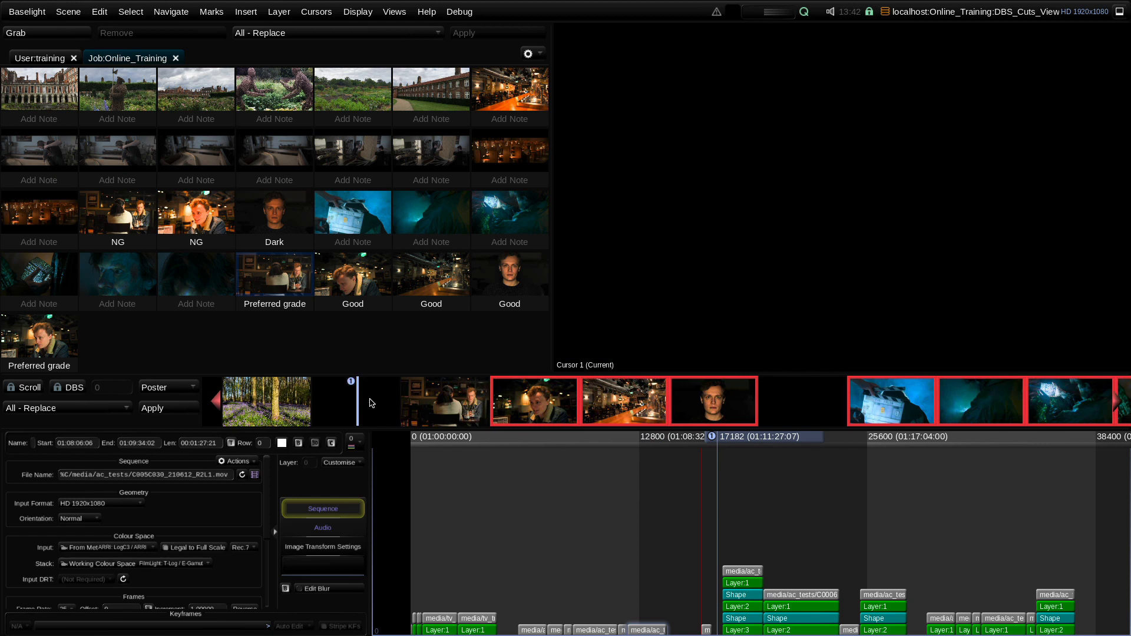
{"action": "left_click", "coordinate": [794, 406]}
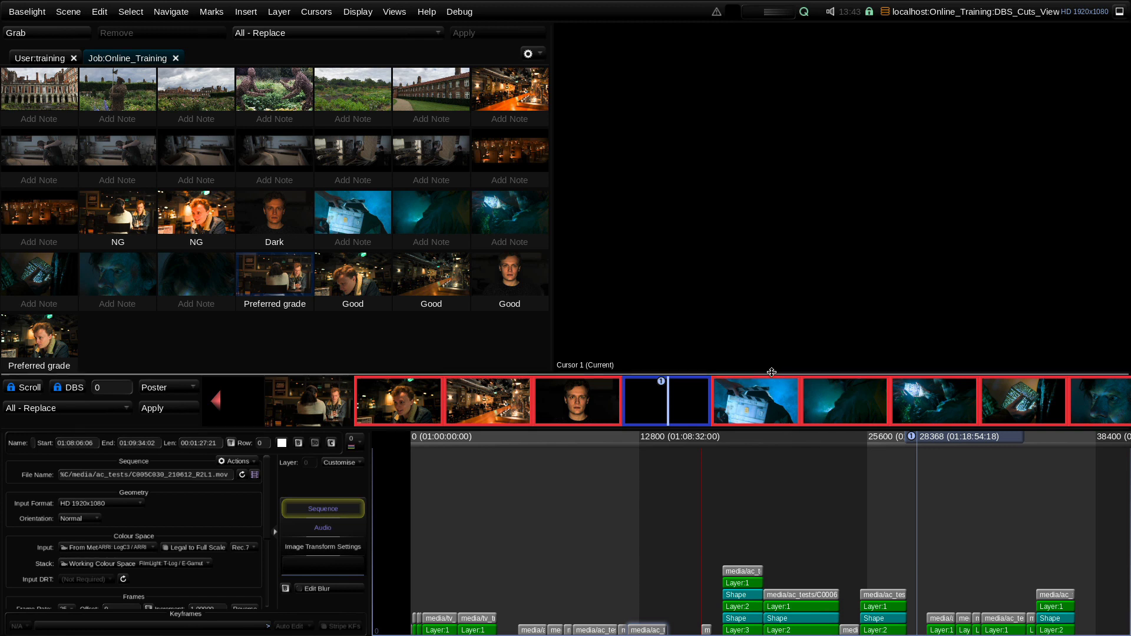
{"action": "left_click_drag", "start_coordinate": [772, 373], "coordinate": [773, 367]}
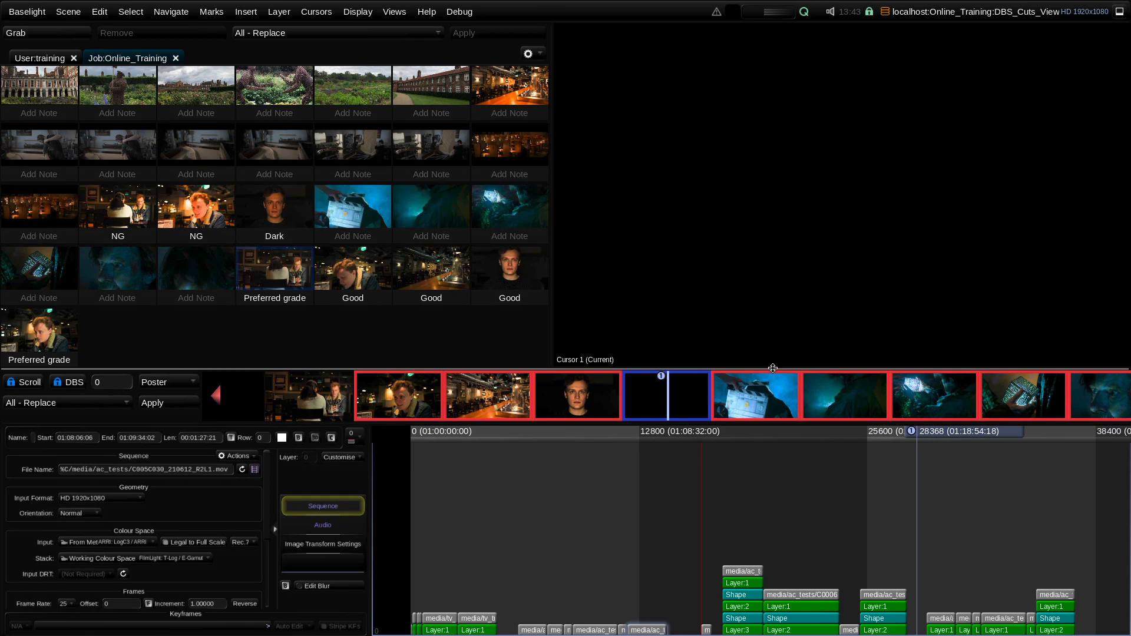
{"action": "left_click_drag", "start_coordinate": [773, 369], "coordinate": [799, 286]}
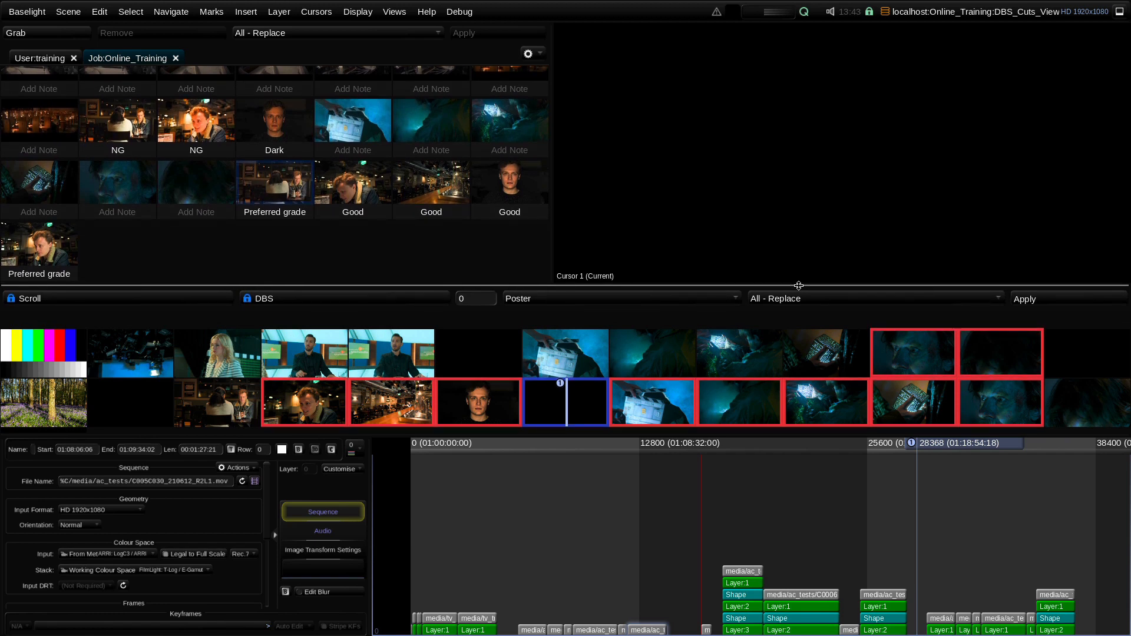
{"action": "scroll", "coordinate": [823, 315], "scroll_direction": "down", "scroll_amount": 1}
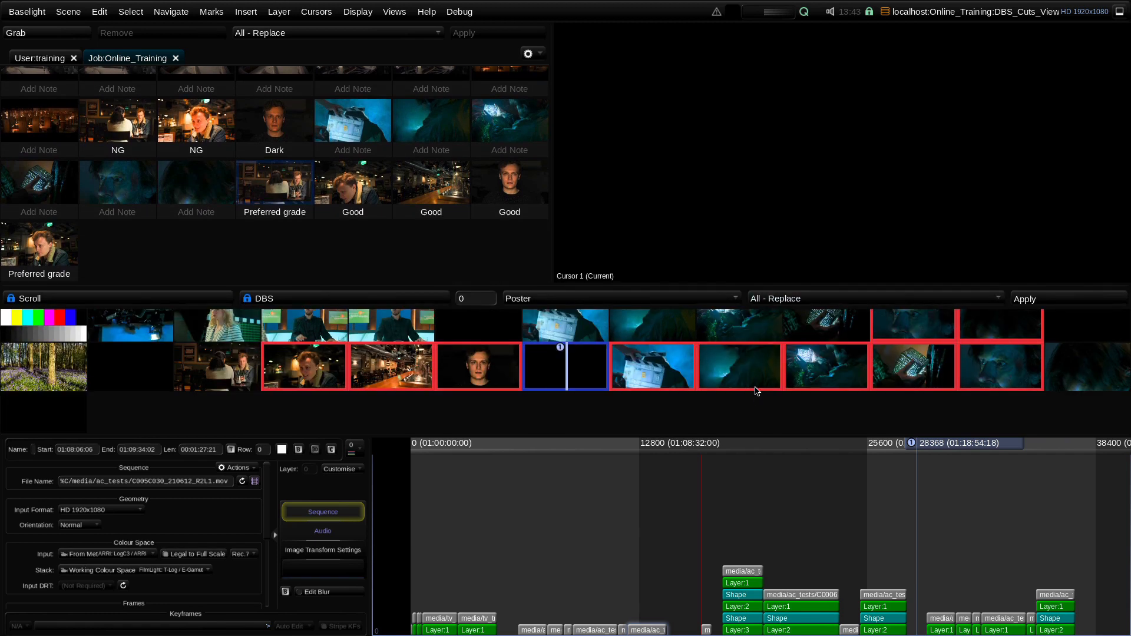
{"action": "scroll", "coordinate": [762, 380], "scroll_direction": "down", "scroll_amount": 2}
{"action": "scroll", "coordinate": [762, 380], "scroll_direction": "up", "scroll_amount": 6}
{"action": "scroll", "coordinate": [762, 381], "scroll_direction": "down", "scroll_amount": 1}
Expand the cuts view over most of the workspace, and shrink it back to a single row of shots
{"action": "left_click_drag", "start_coordinate": [710, 287], "coordinate": [710, 88]}
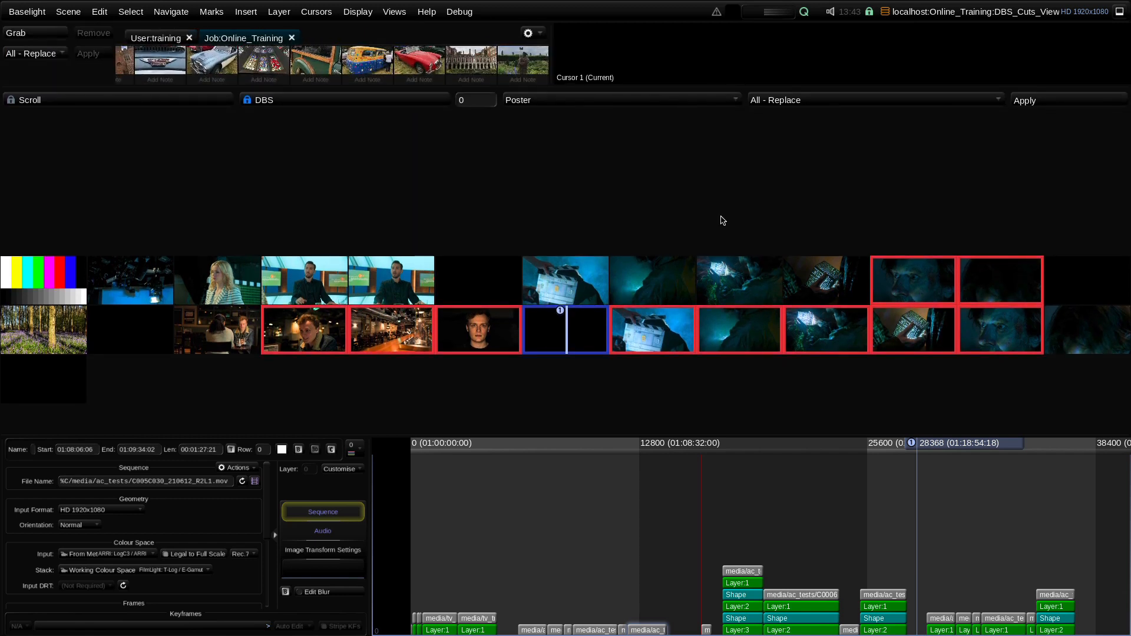
{"action": "left_click_drag", "start_coordinate": [691, 434], "coordinate": [685, 591]}
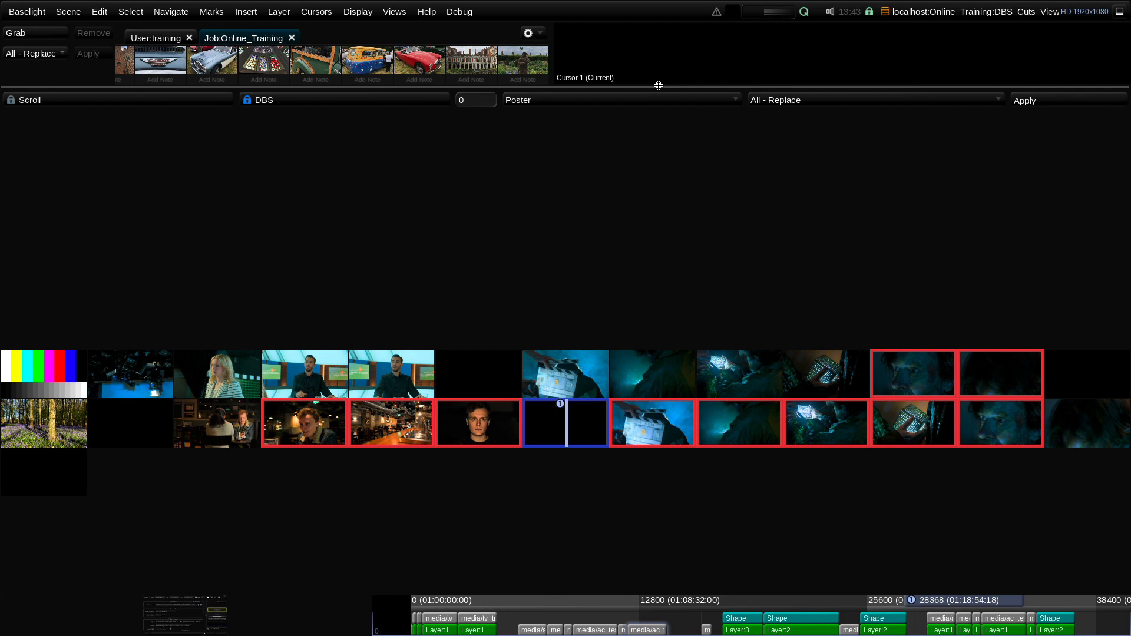
{"action": "left_click_drag", "start_coordinate": [659, 86], "coordinate": [676, 371]}
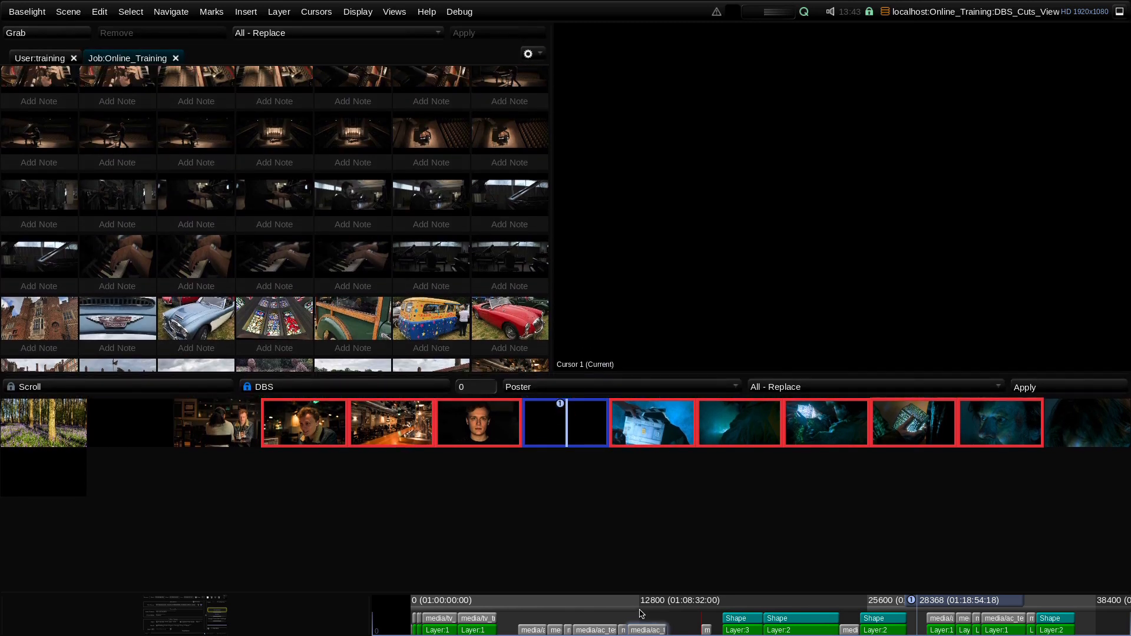
{"action": "left_click_drag", "start_coordinate": [658, 436], "coordinate": [658, 433]}
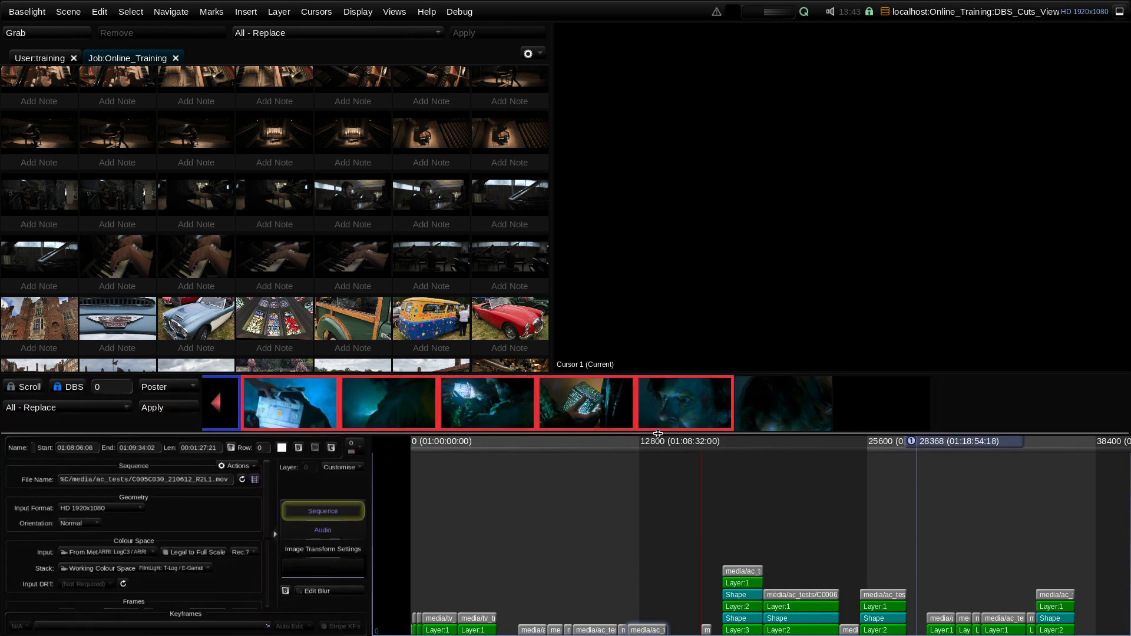
Activate the Expand workspace and switch back to the DBS tutorial workspace
{"action": "left_click", "coordinate": [398, 13]}
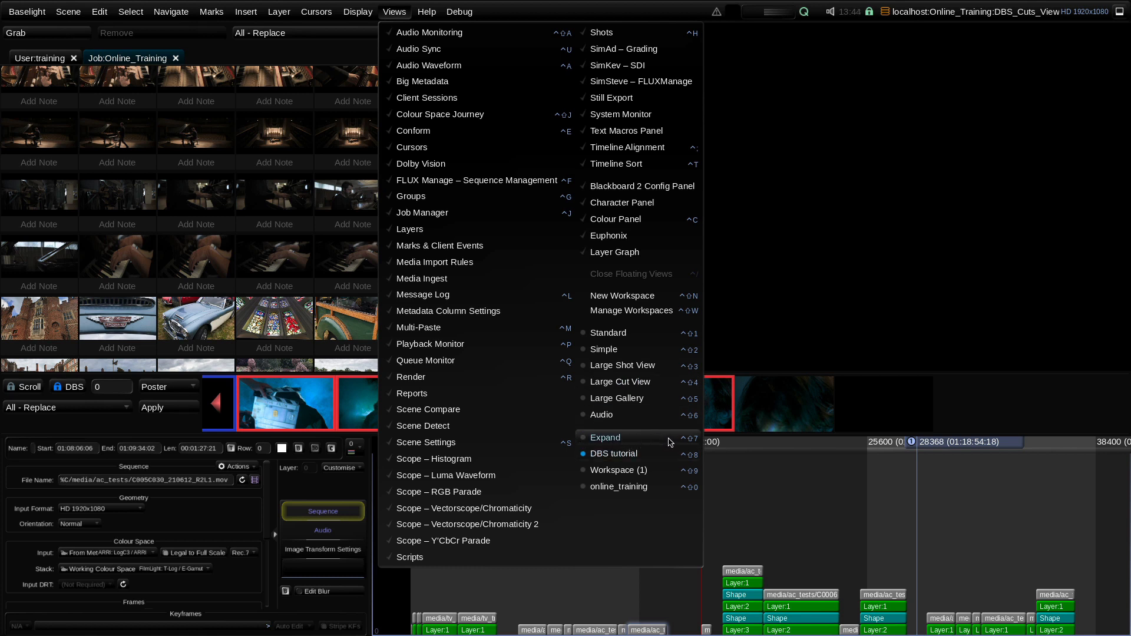
{"action": "left_click", "coordinate": [690, 443]}
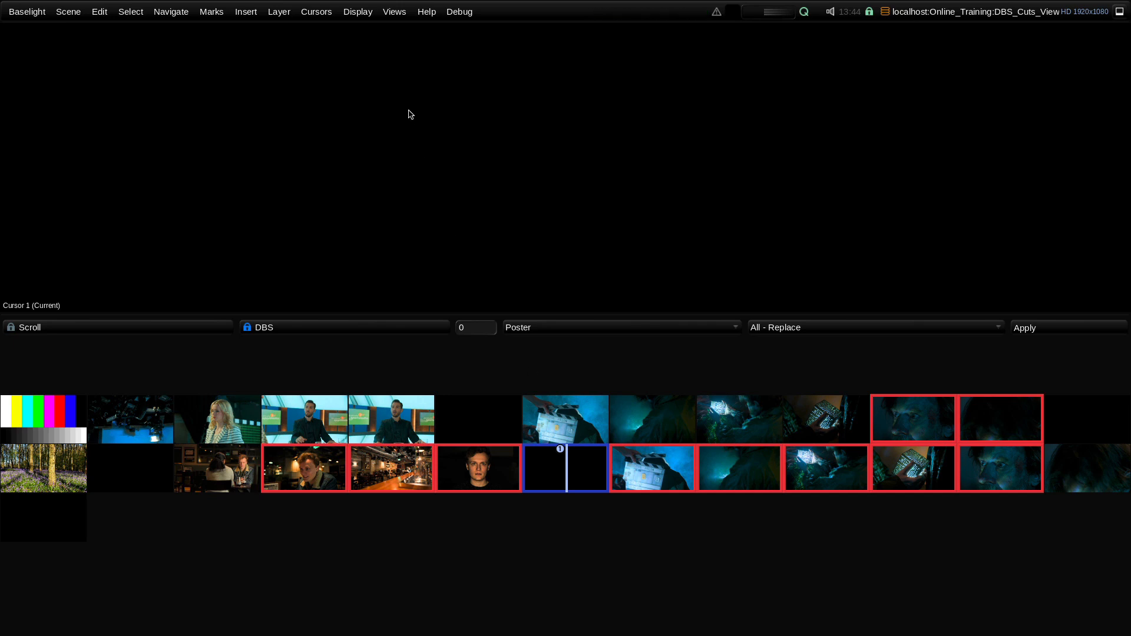
{"action": "key", "text": "F1"}
{"action": "key", "text": "F2"}
{"action": "key", "text": "F1"}
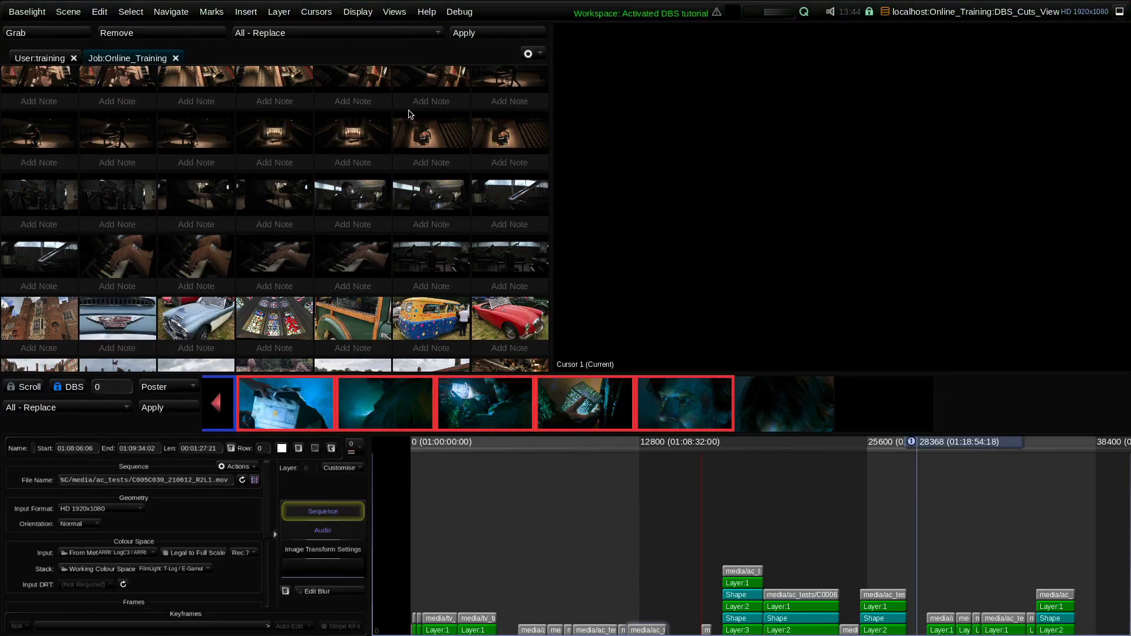
Scrub to the bluebell woodland shot and play a few seconds of it with the cuts view scroll locked to the cursor
{"action": "left_click_drag", "start_coordinate": [961, 448], "coordinate": [750, 465]}
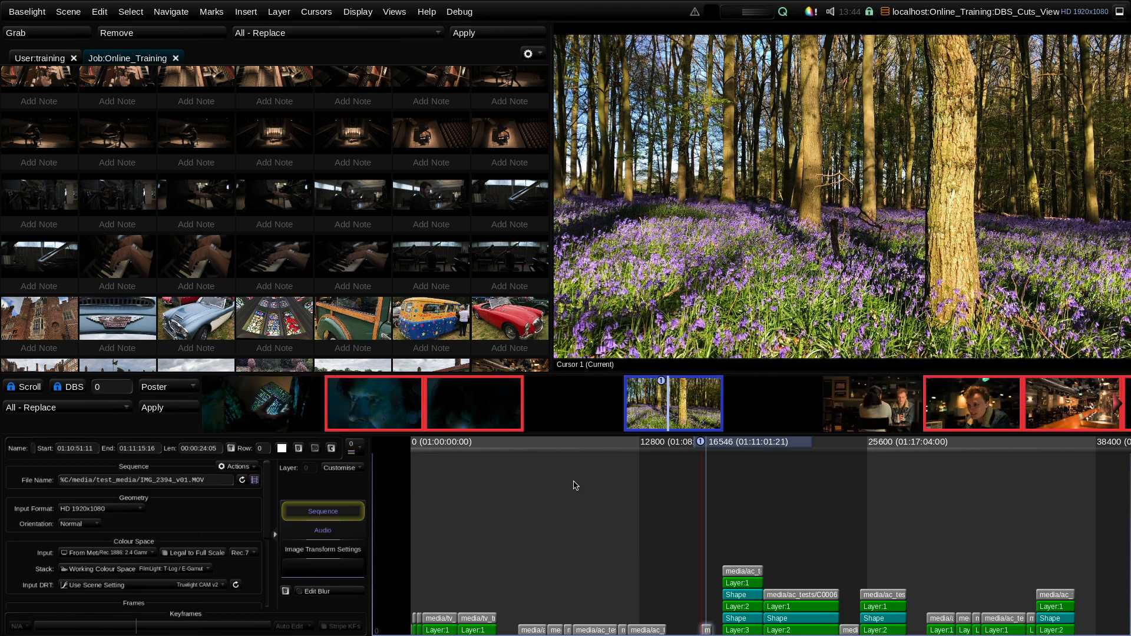
{"action": "mouse_move", "coordinate": [643, 383]}
{"action": "left_mouse_down"}
{"action": "mouse_move", "coordinate": [689, 384]}
{"action": "mouse_move", "coordinate": [634, 386]}
{"action": "mouse_move", "coordinate": [715, 386]}
{"action": "mouse_move", "coordinate": [668, 389]}
{"action": "left_mouse_up"}
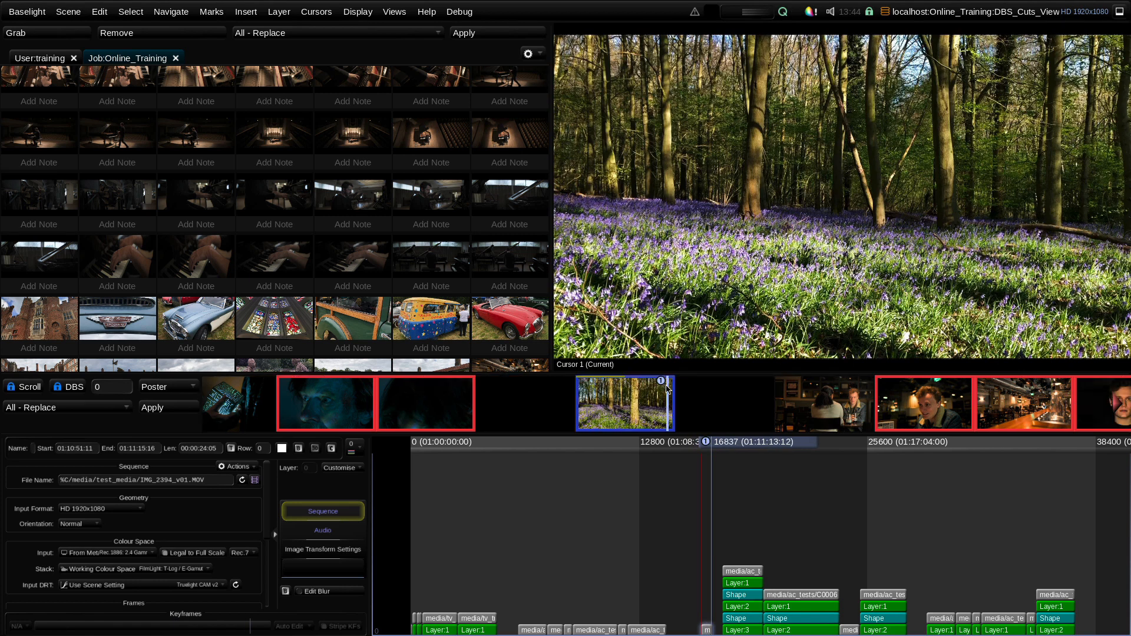
{"action": "left_click_drag", "start_coordinate": [589, 382], "coordinate": [661, 381]}
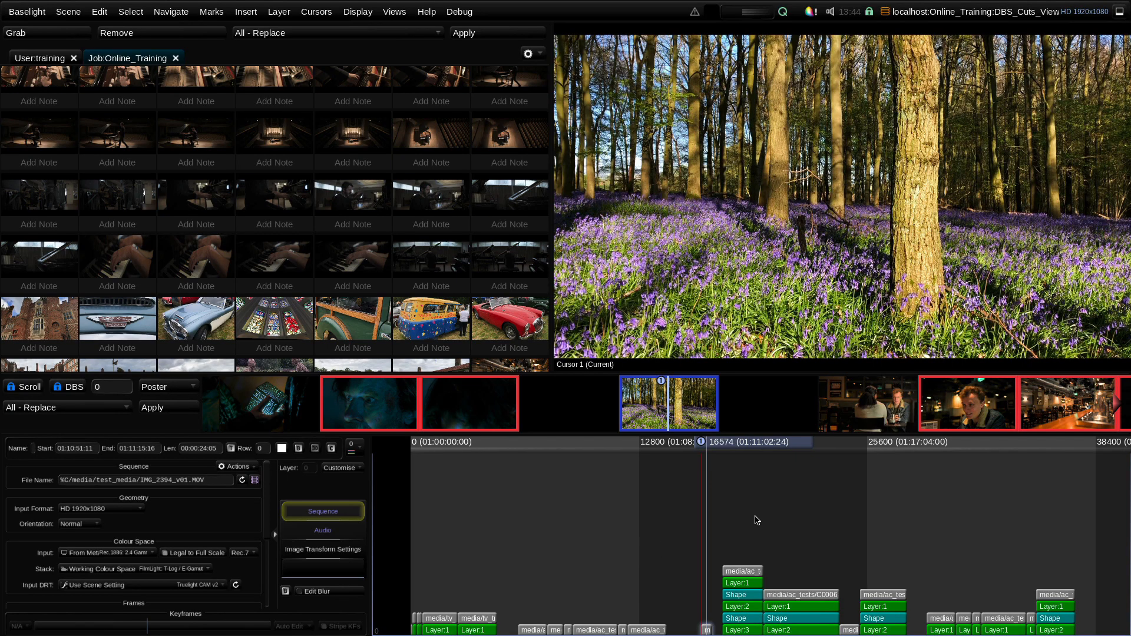
{"action": "key", "text": "space"}
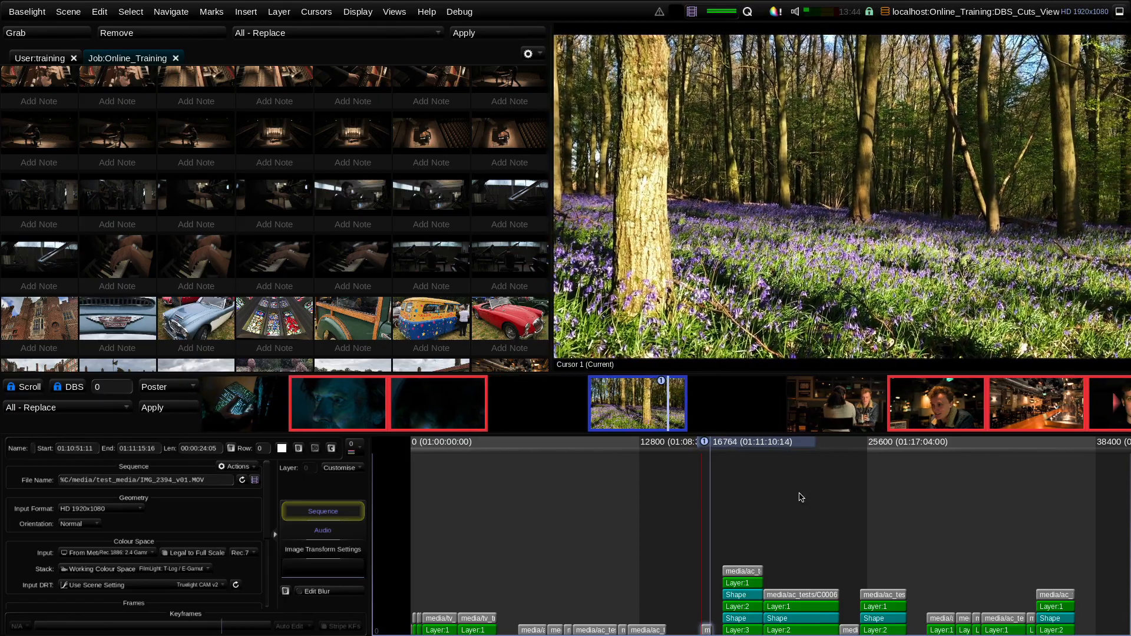
{"action": "key", "text": "space"}
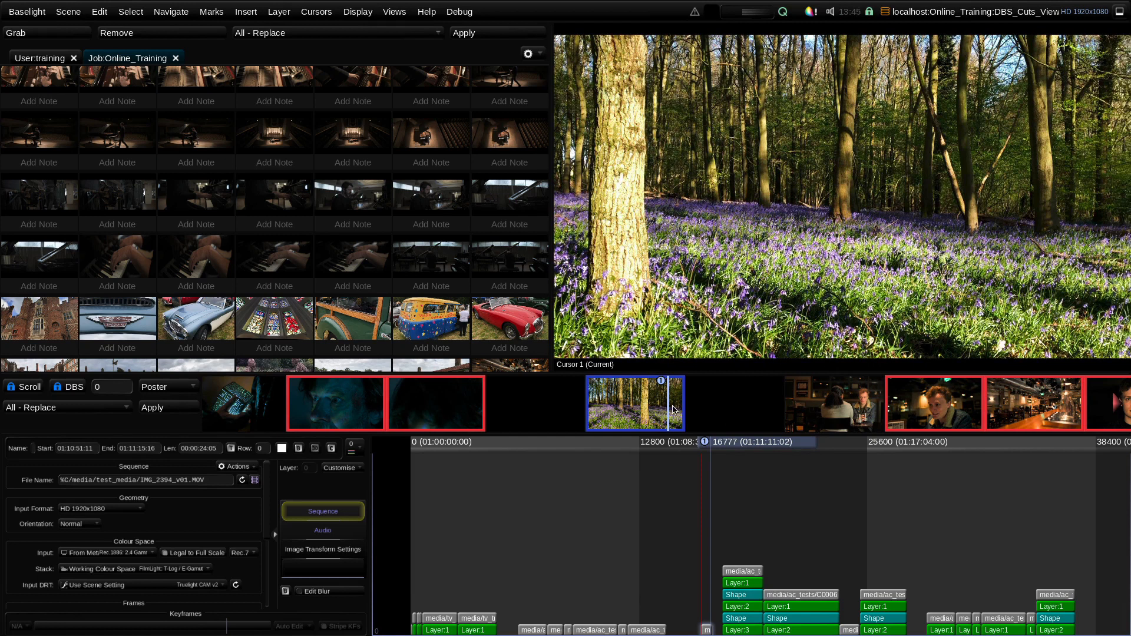
Unlock the cuts view scroll by shifting the strip, and play while skipping forward to the black shot after the portrait
{"action": "left_click_drag", "start_coordinate": [656, 413], "coordinate": [521, 408]}
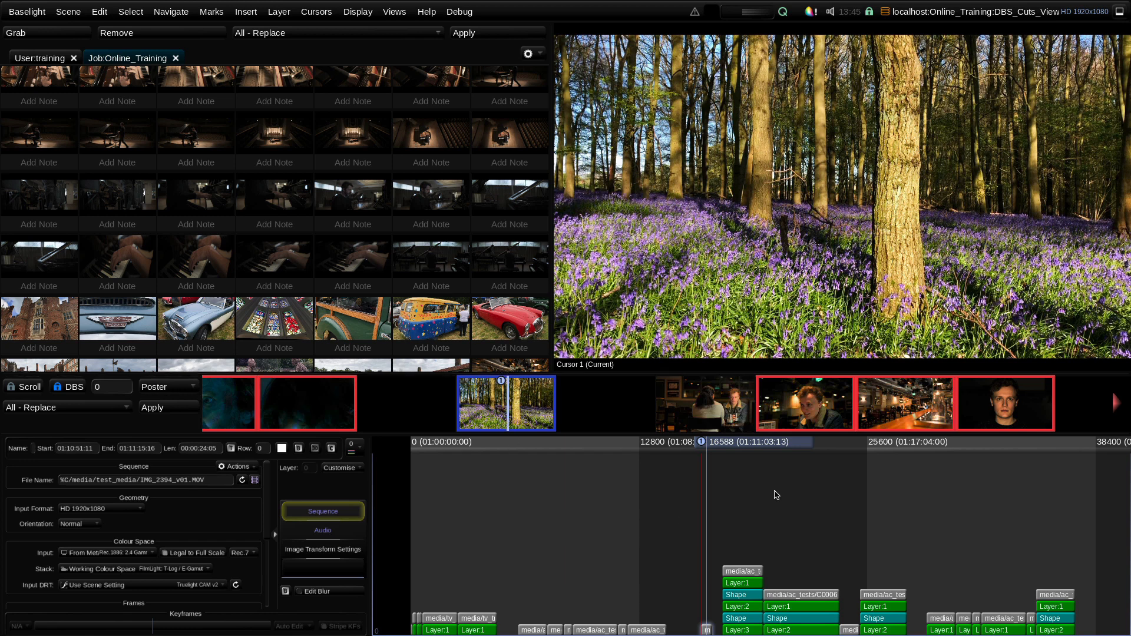
{"action": "key", "text": "space"}
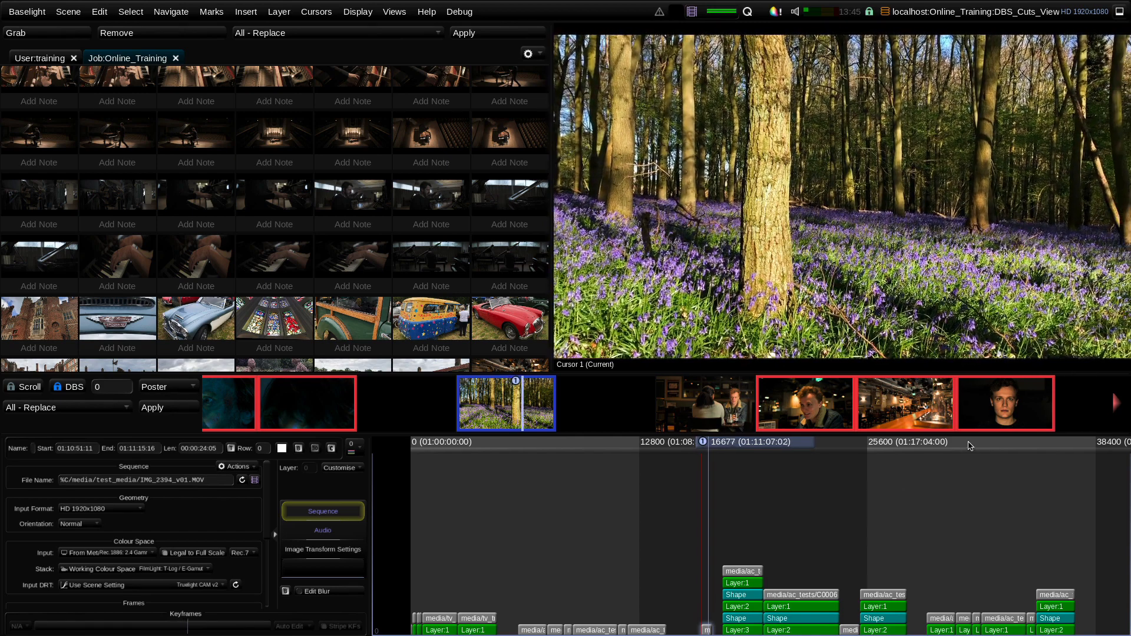
{"action": "key", "text": "Down"}
{"action": "key", "text": "Down"}
{"action": "key", "text": "Down"}
{"action": "key", "text": "Down"}
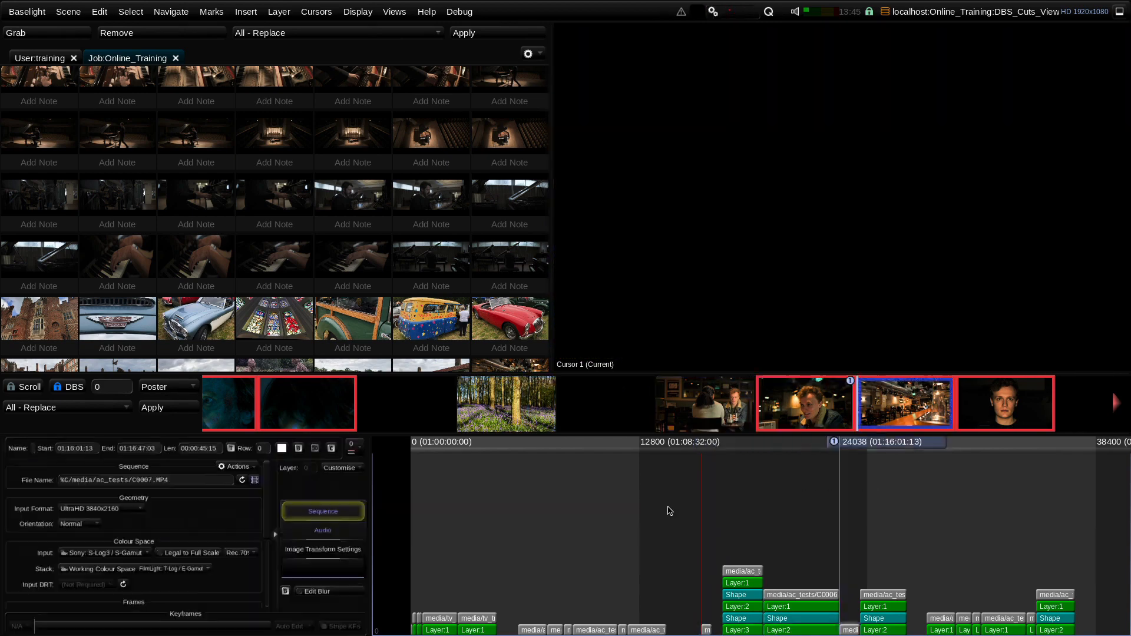
{"action": "key", "text": "Down"}
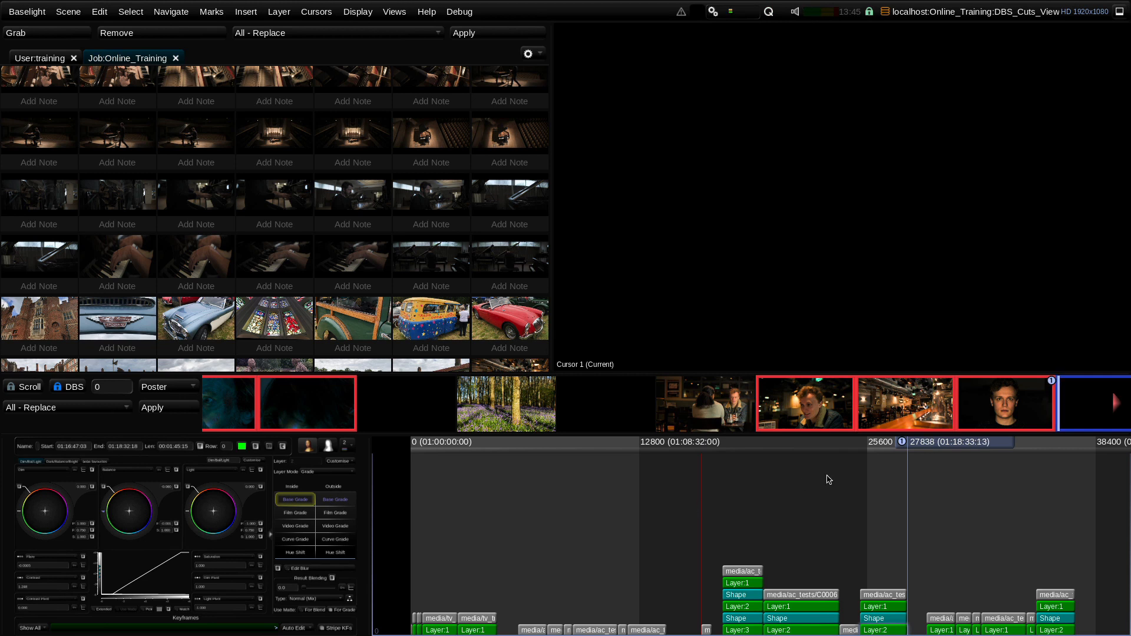
{"action": "key", "text": "Down"}
Lock the cuts view scroll to the cursor again and move back to the start of the bar shot with two people
{"action": "mouse_move", "coordinate": [971, 443]}
{"action": "left_mouse_down"}
{"action": "mouse_move", "coordinate": [995, 445]}
{"action": "mouse_move", "coordinate": [949, 454]}
{"action": "left_mouse_up"}
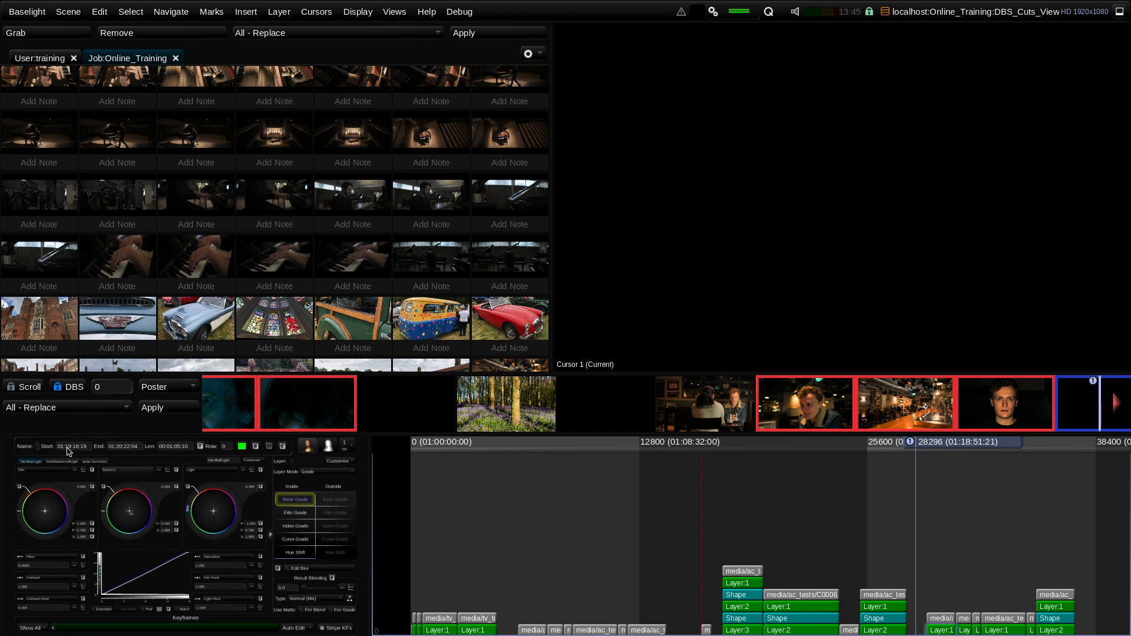
{"action": "left_click", "coordinate": [9, 387]}
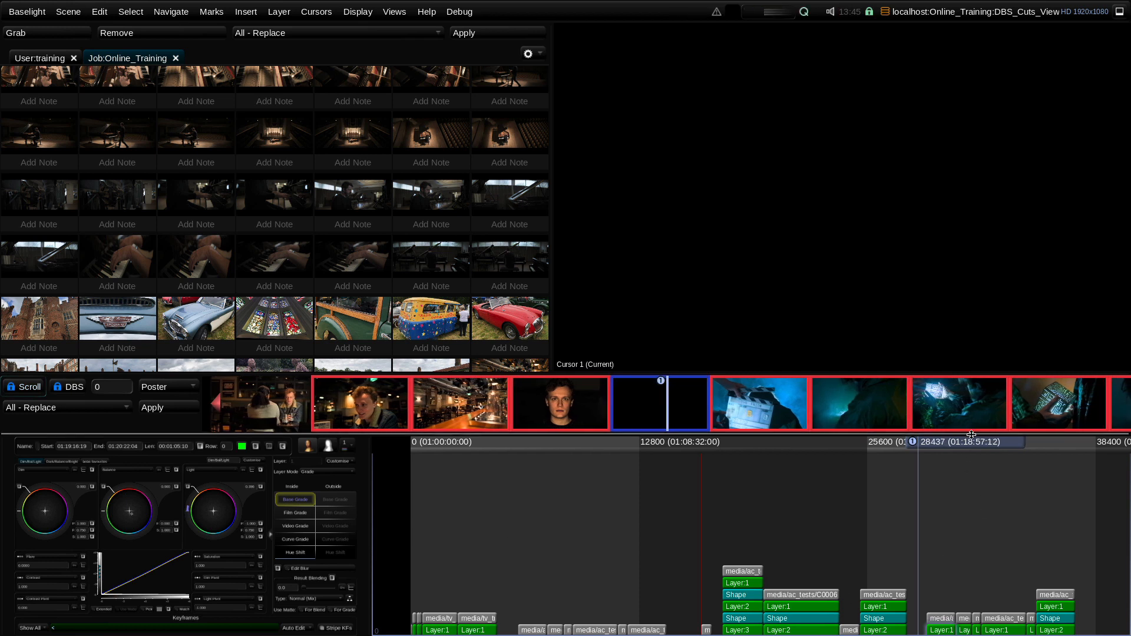
{"action": "scroll", "coordinate": [891, 393], "scroll_direction": "up", "scroll_amount": 4}
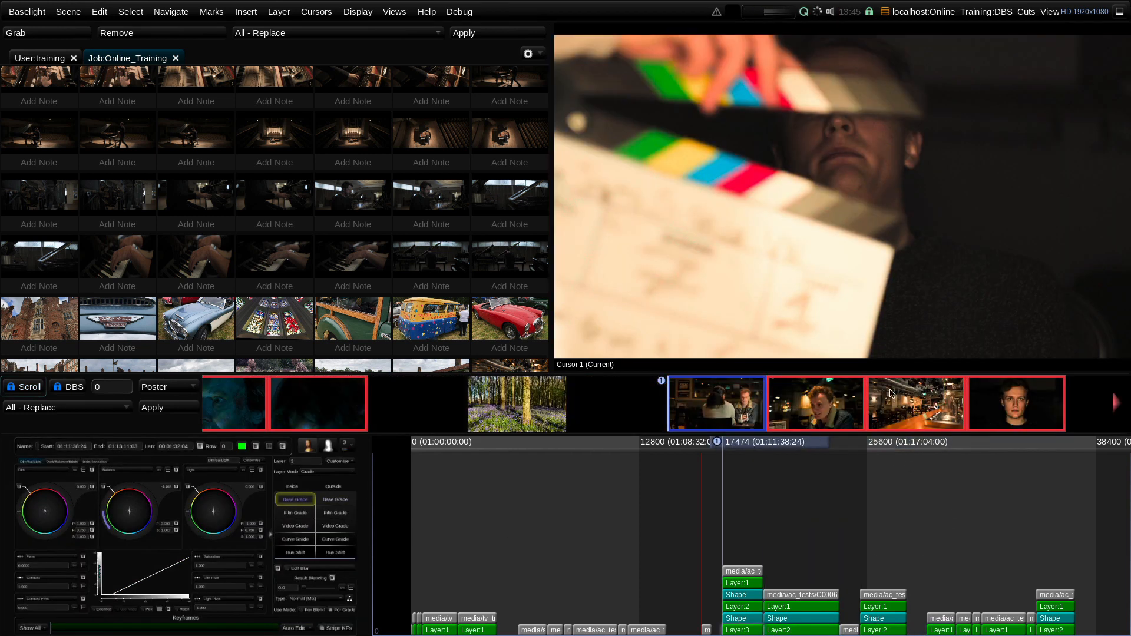
Open the Cuts View, Gallery & Scratchpad preferences and reposition the window so all its settings are visible
{"action": "left_click", "coordinate": [24, 13]}
{"action": "left_click", "coordinate": [55, 98]}
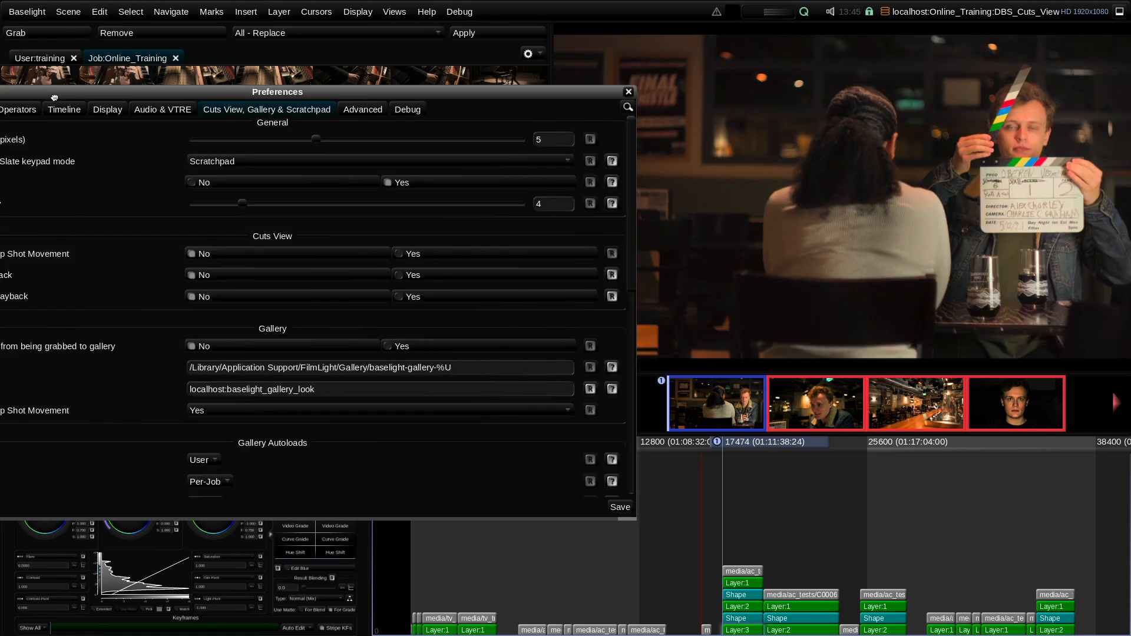
{"action": "left_click_drag", "start_coordinate": [114, 88], "coordinate": [280, 81]}
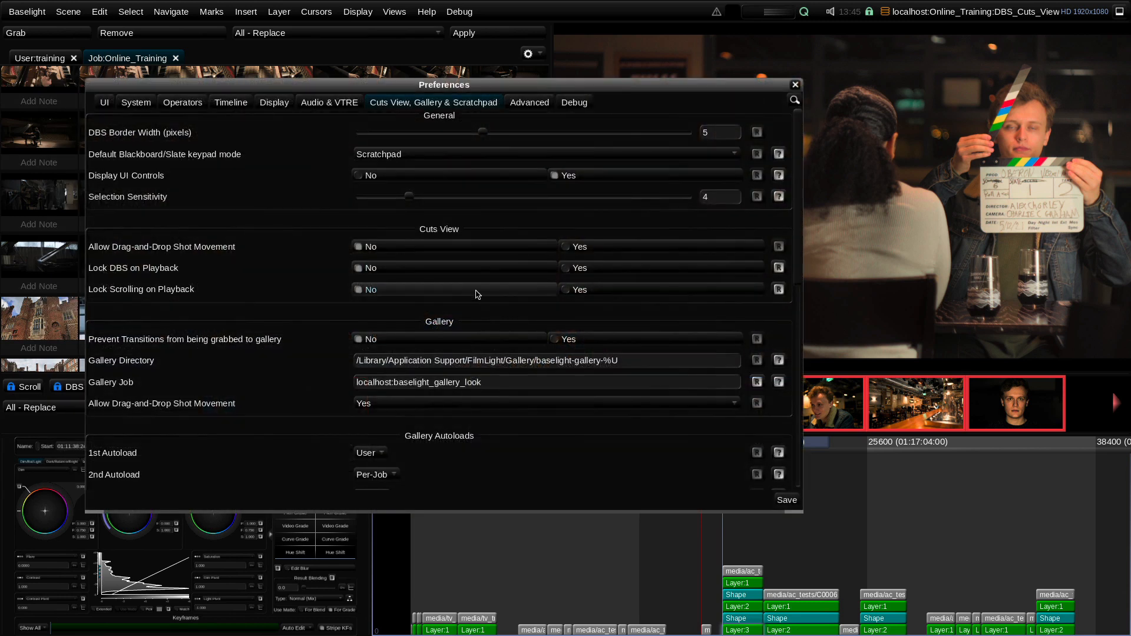
Set Lock Scrolling on Playback to Yes in the Cuts View preferences, then play from the close-up bar shot of the man
{"action": "left_click", "coordinate": [578, 290]}
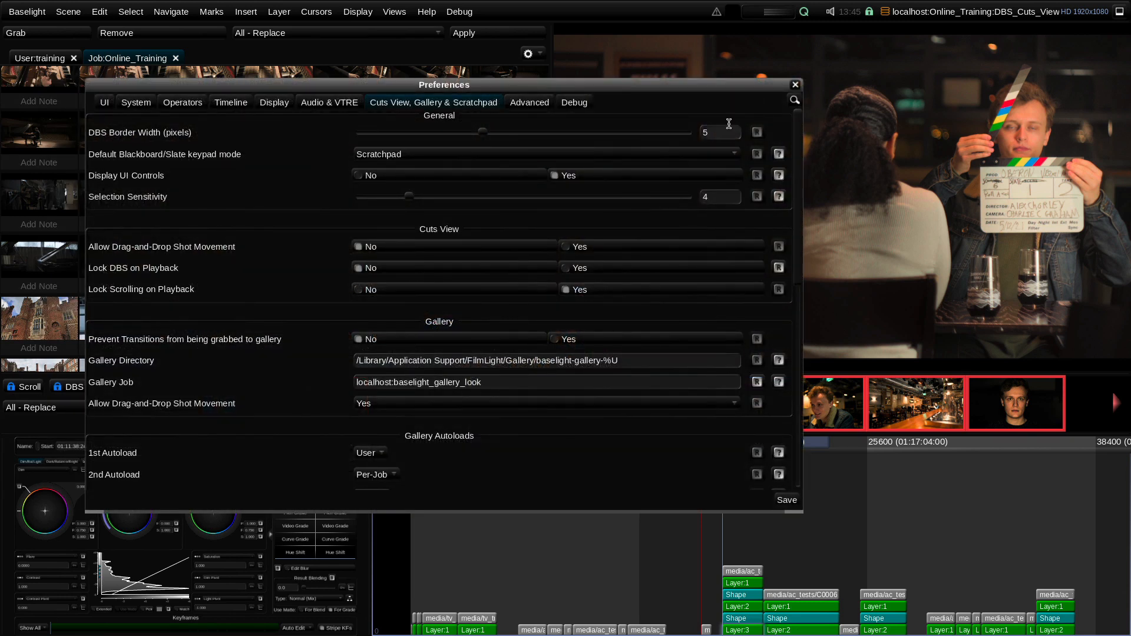
{"action": "left_click", "coordinate": [795, 85]}
{"action": "left_click_drag", "start_coordinate": [751, 445], "coordinate": [783, 441]}
{"action": "left_click", "coordinate": [743, 415]}
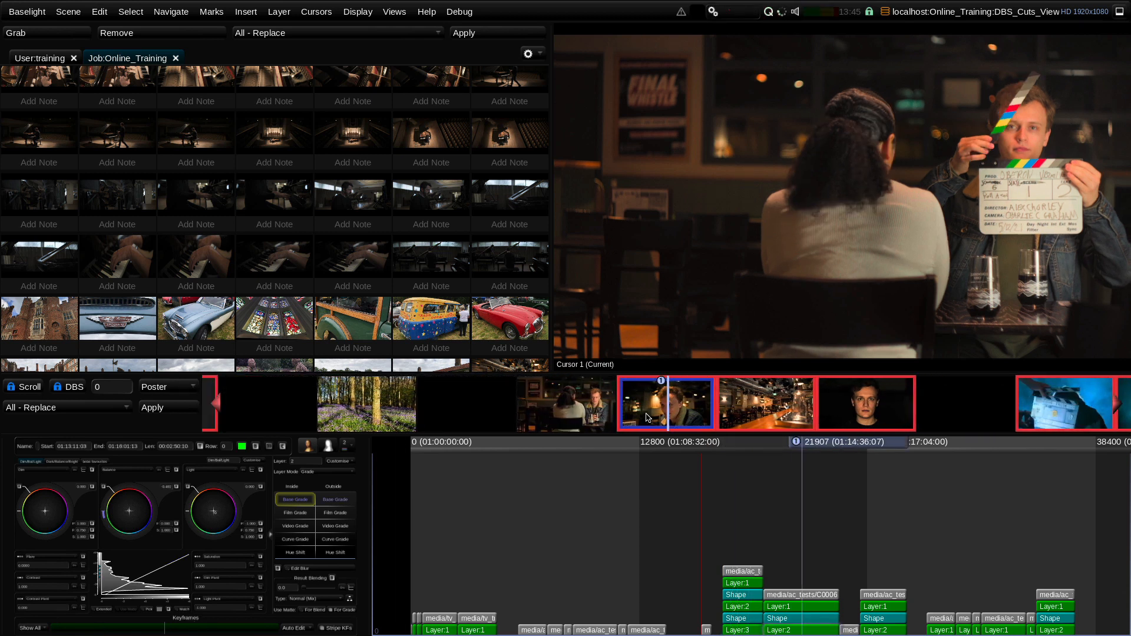
{"action": "key", "text": "space"}
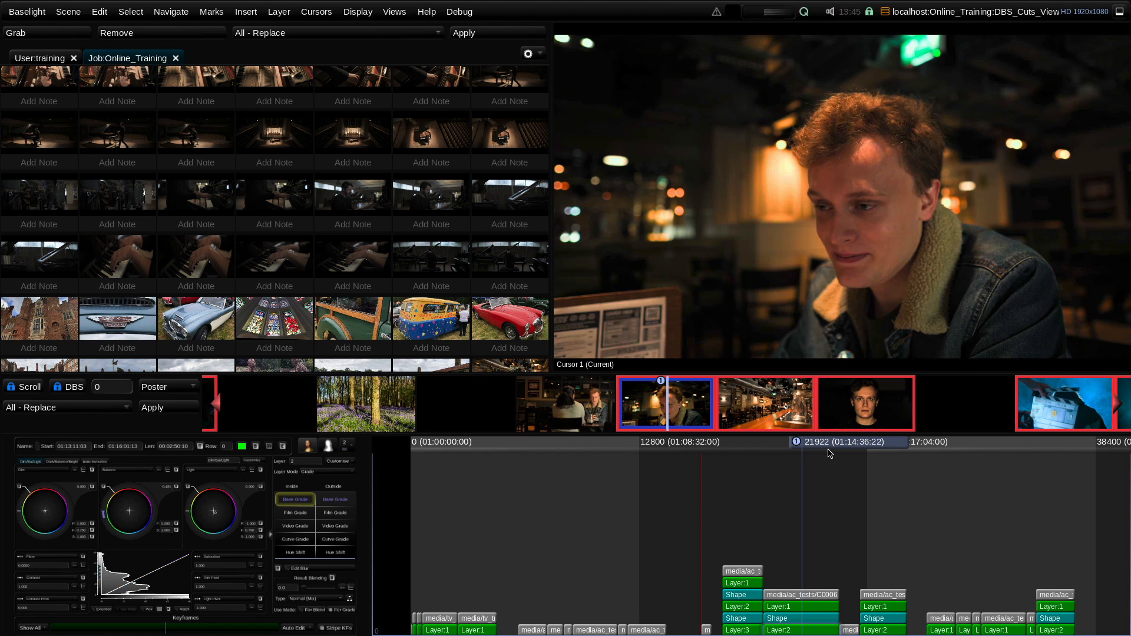
Reopen the preferences and set the Cuts View's Allow Drag-and-Drop Shot Movement to Yes
{"action": "left_click", "coordinate": [26, 12]}
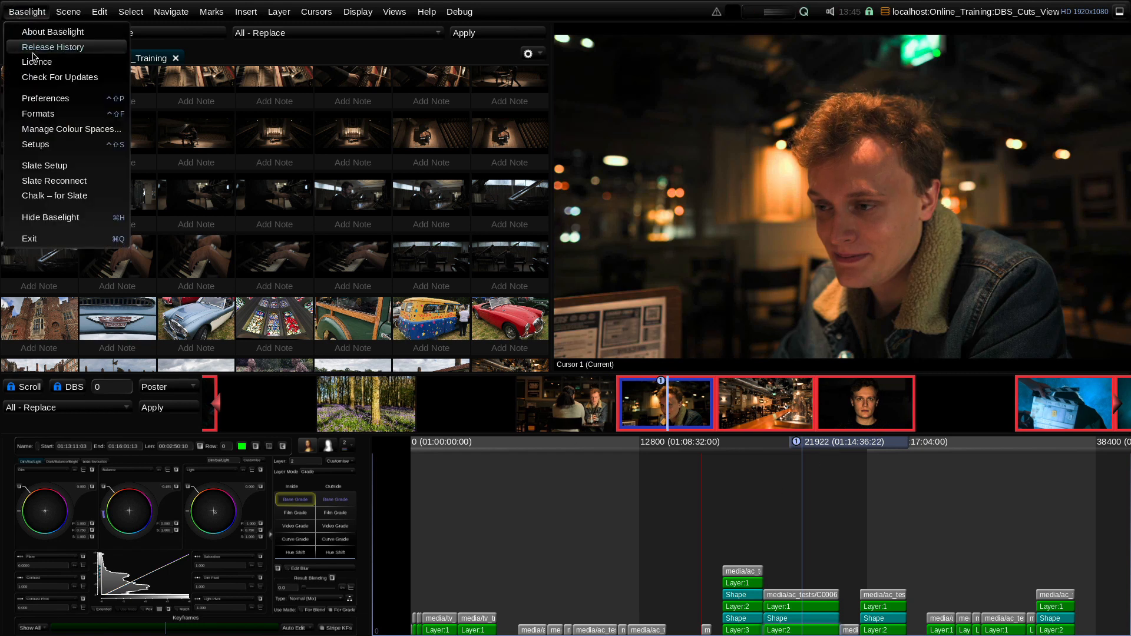
{"action": "left_click", "coordinate": [44, 99]}
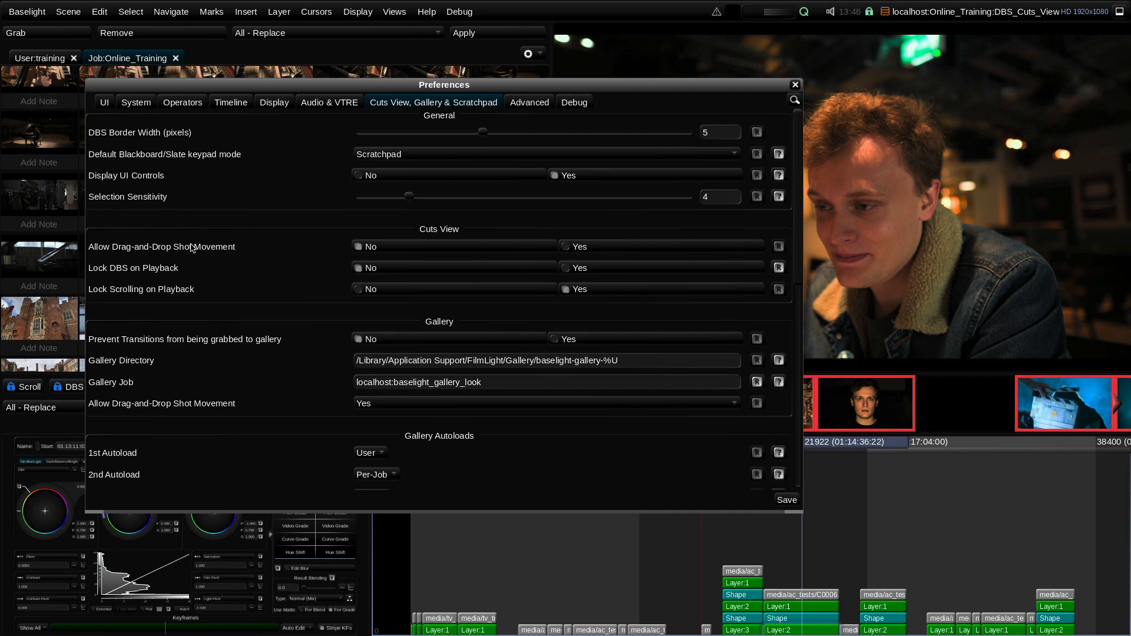
{"action": "left_click", "coordinate": [579, 247]}
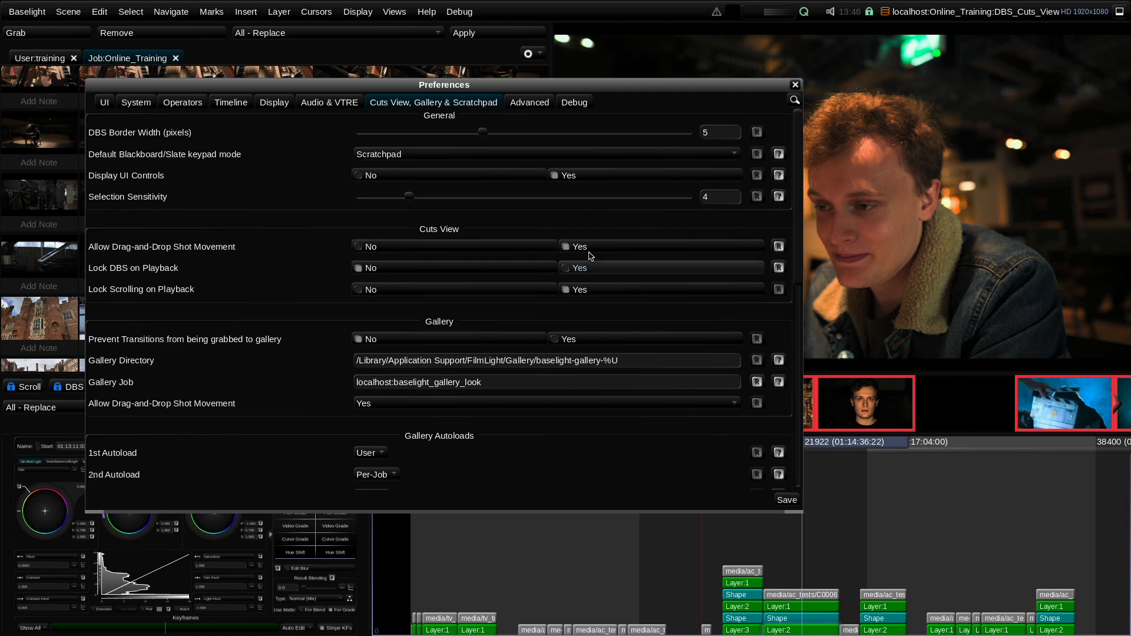
{"action": "left_click", "coordinate": [794, 85]}
Move the bar shot with two people in the cuts view to between the wide bar shot and the portrait
{"action": "left_click", "coordinate": [560, 413]}
{"action": "left_click", "coordinate": [589, 397]}
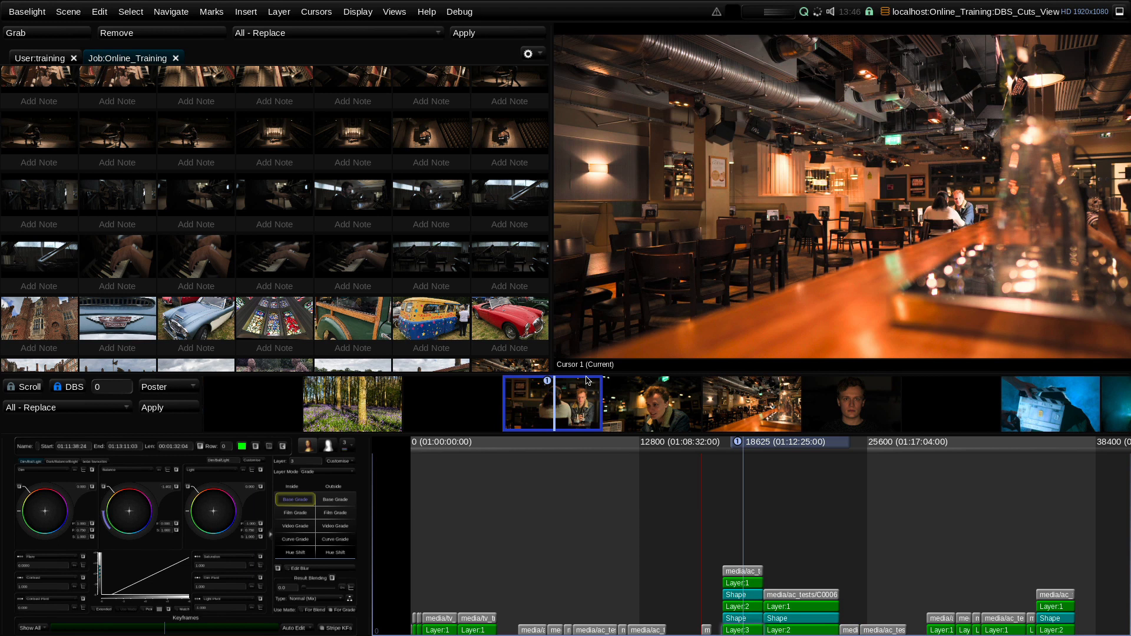
{"action": "left_click_drag", "start_coordinate": [587, 400], "coordinate": [806, 409]}
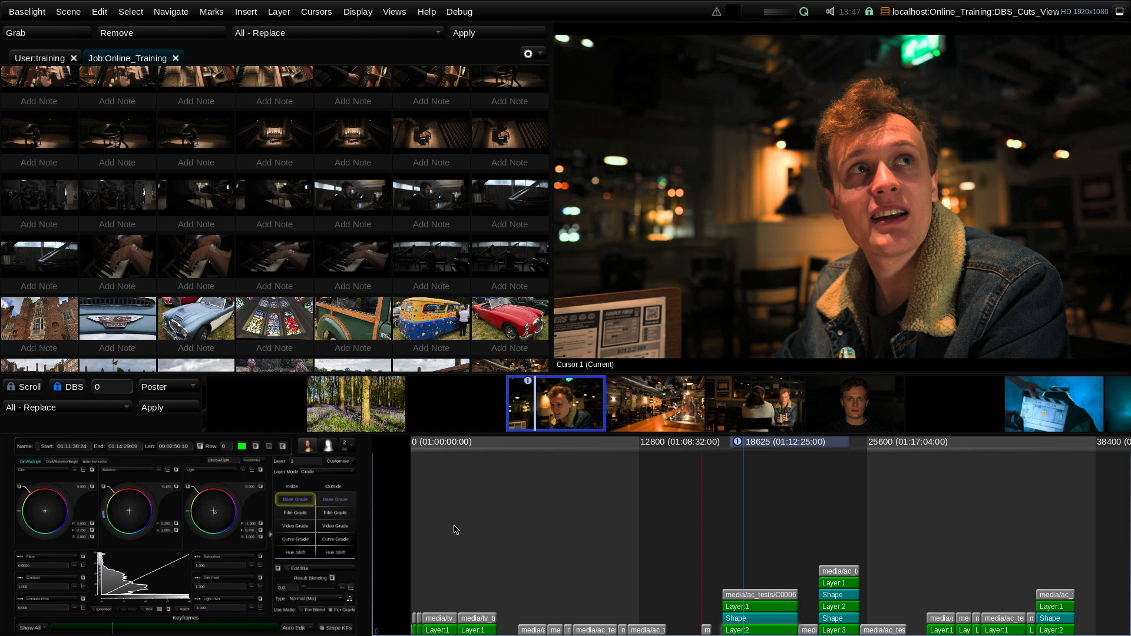
Turn on the Shot Timecode, Tape Name, Clip Name and Comment metadata display under the cuts view thumbnails
{"action": "right_click", "coordinate": [592, 394]}
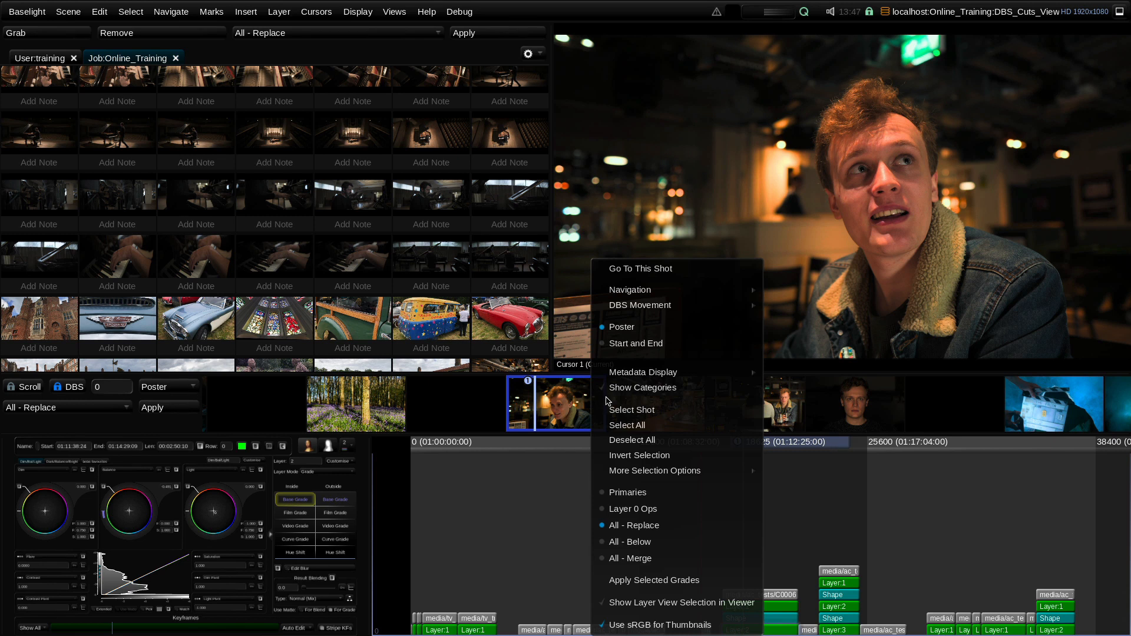
{"action": "mouse_move", "coordinate": [684, 373]}
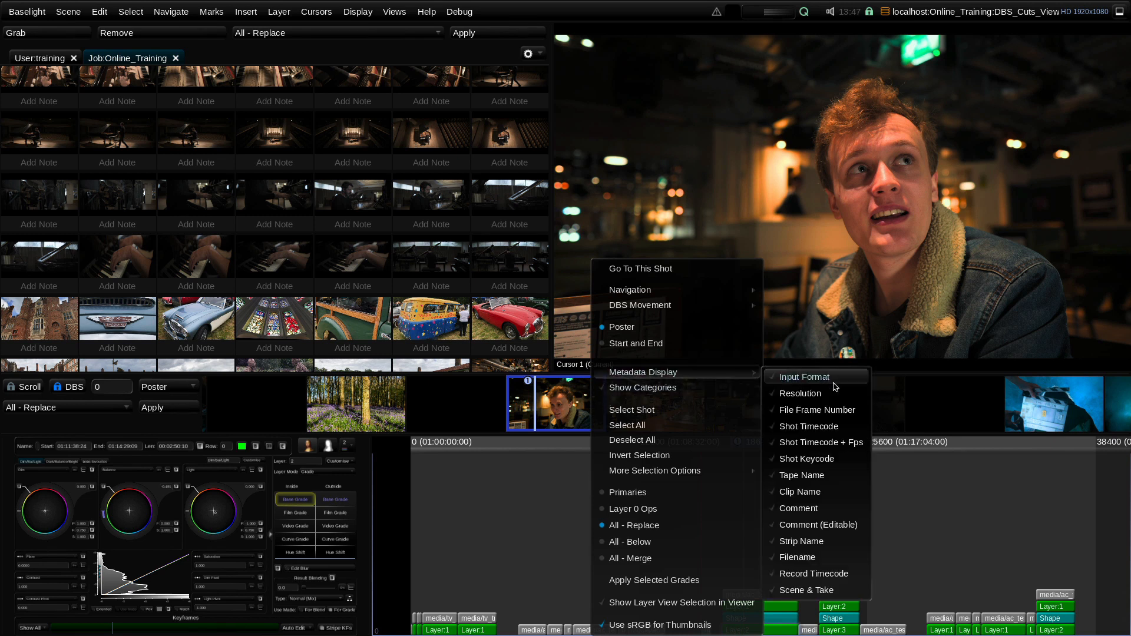
{"action": "left_click", "coordinate": [837, 429]}
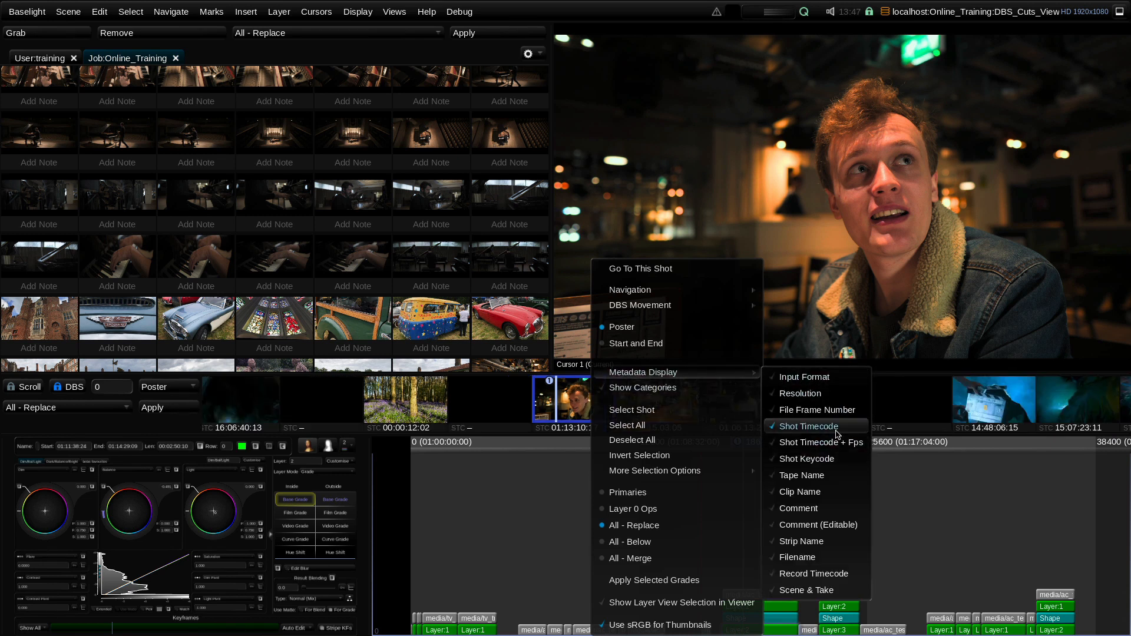
{"action": "left_click", "coordinate": [820, 475]}
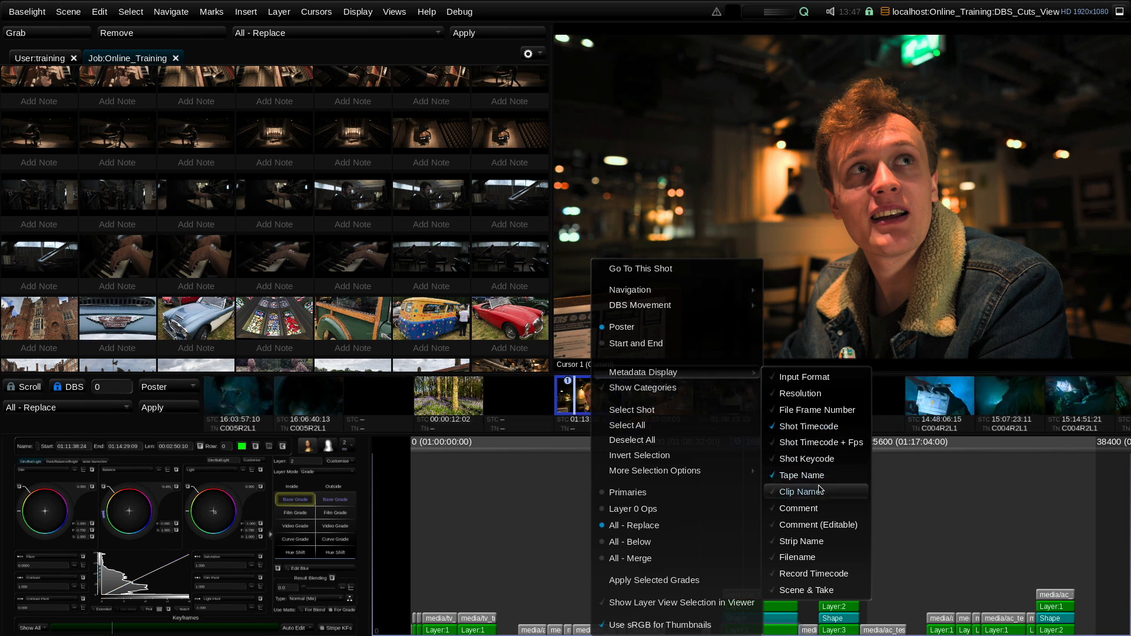
{"action": "left_click", "coordinate": [820, 490]}
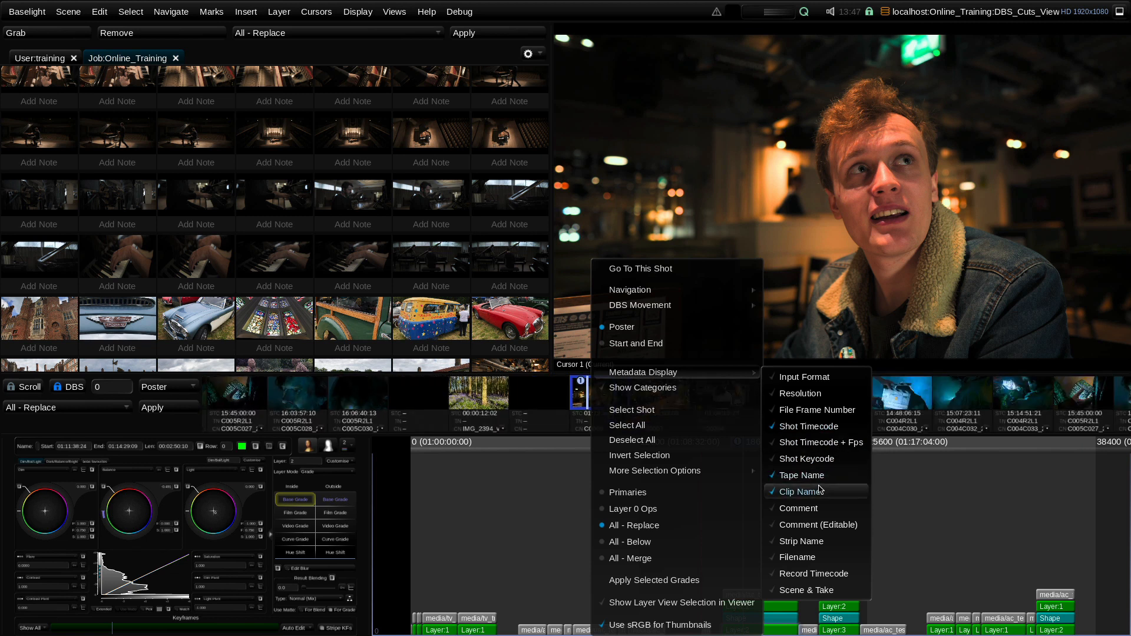
{"action": "left_click", "coordinate": [815, 508]}
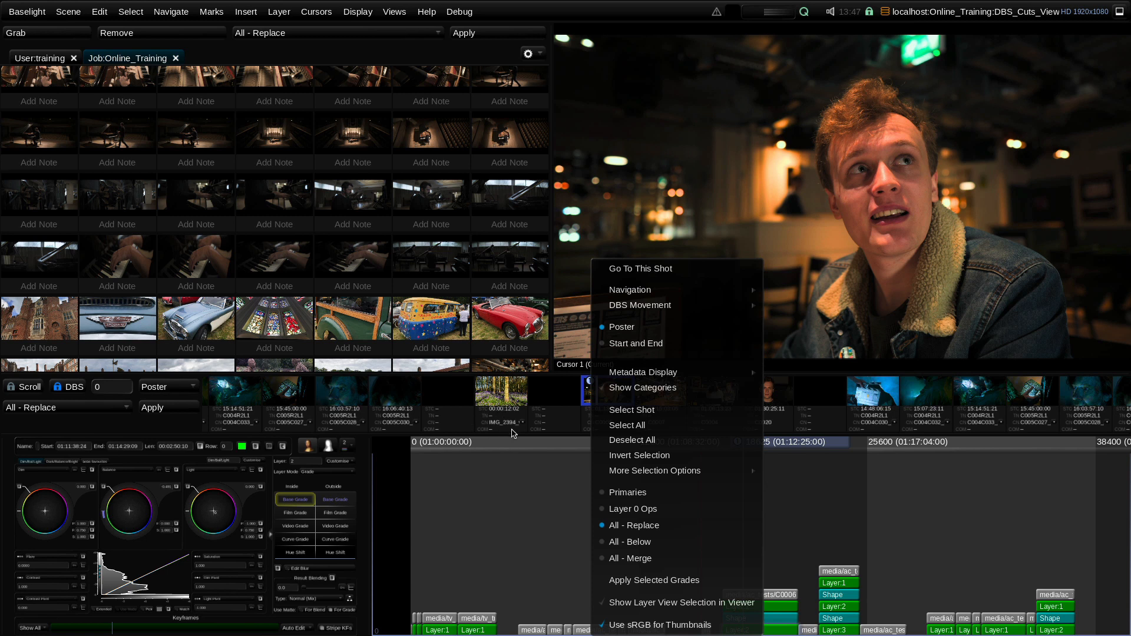
Hide the Shot Timecode, Tape Name and Comment metadata so only Clip Name is displayed in the cuts view
{"action": "mouse_move", "coordinate": [690, 373]}
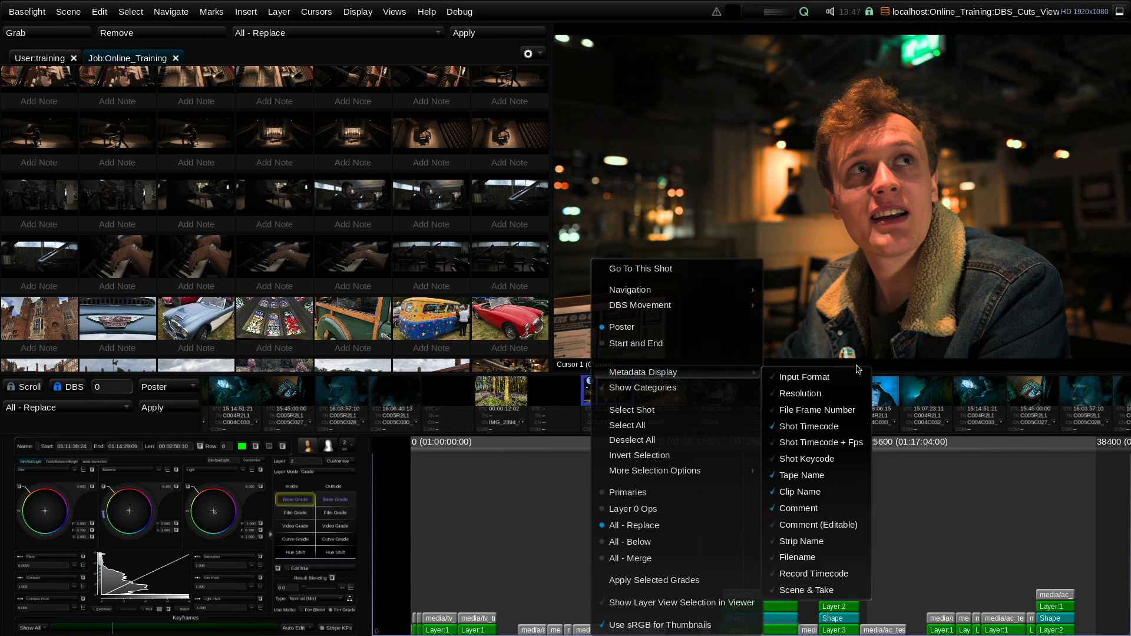
{"action": "left_click", "coordinate": [827, 427]}
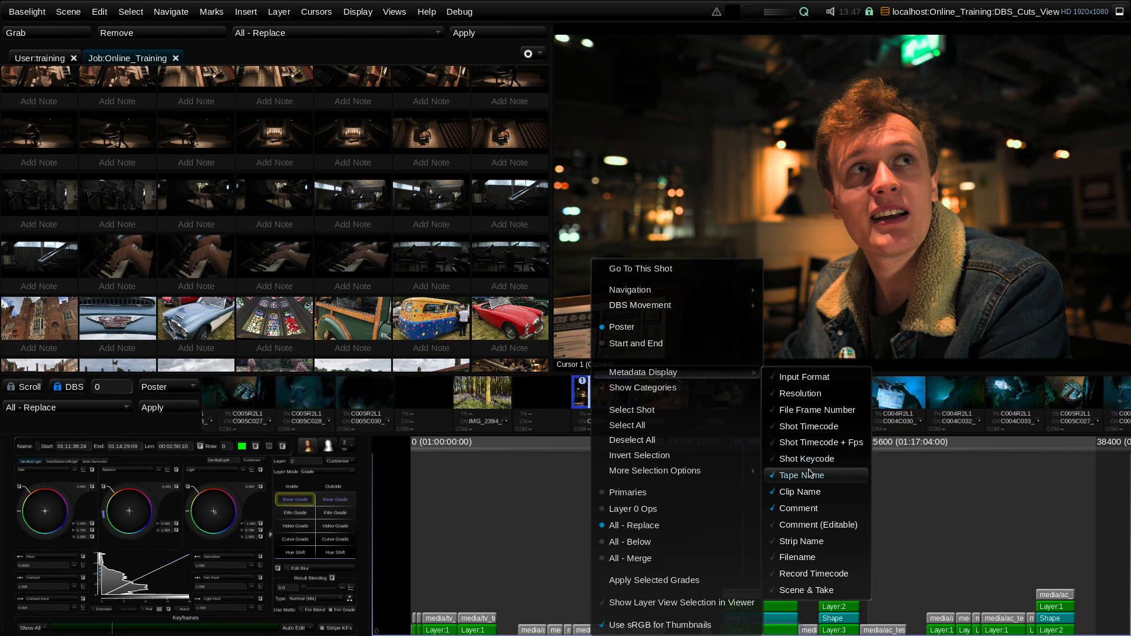
{"action": "left_click", "coordinate": [812, 475]}
{"action": "left_click", "coordinate": [784, 507]}
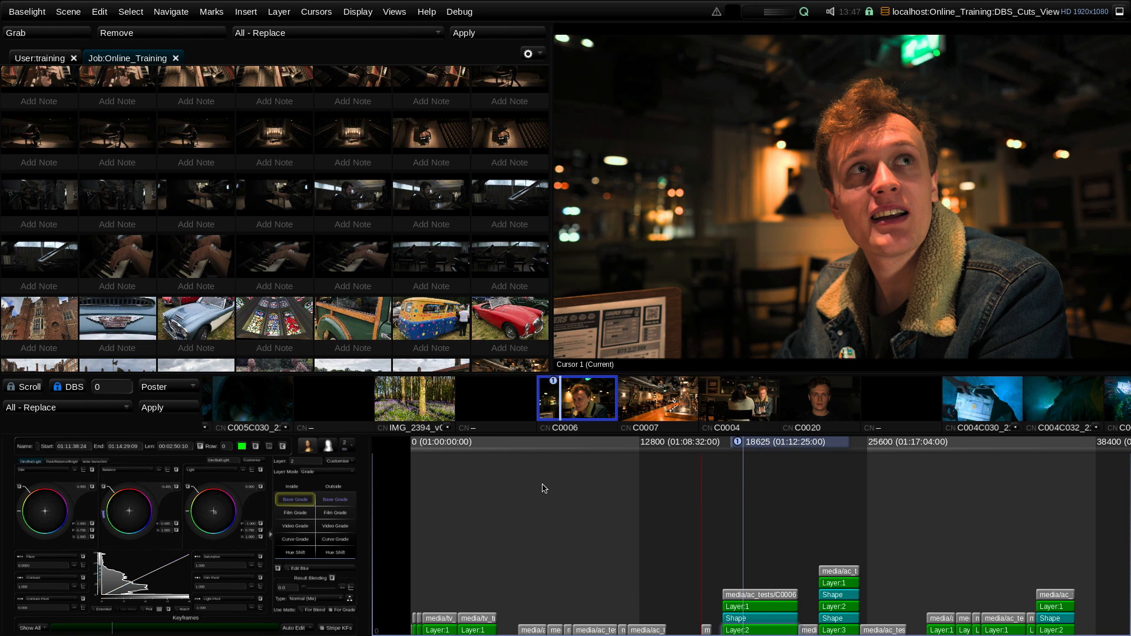
Review the Metadata Display, Navigation and DBS Movement options for the cuts view, and dismiss them without changing anything
{"action": "right_click", "coordinate": [599, 394]}
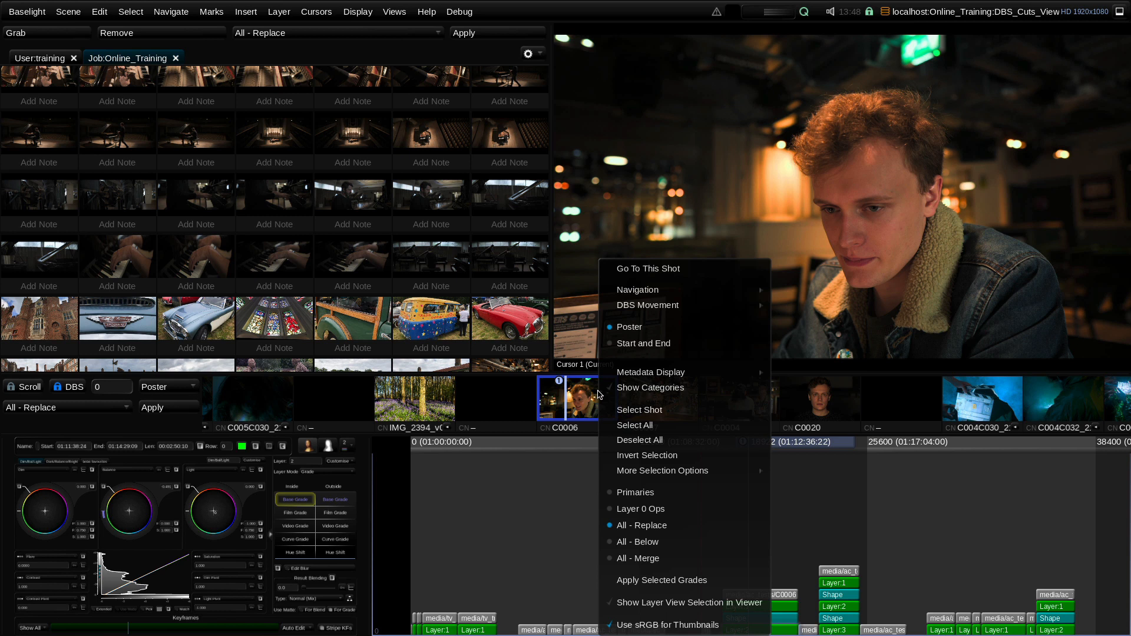
{"action": "mouse_move", "coordinate": [695, 365]}
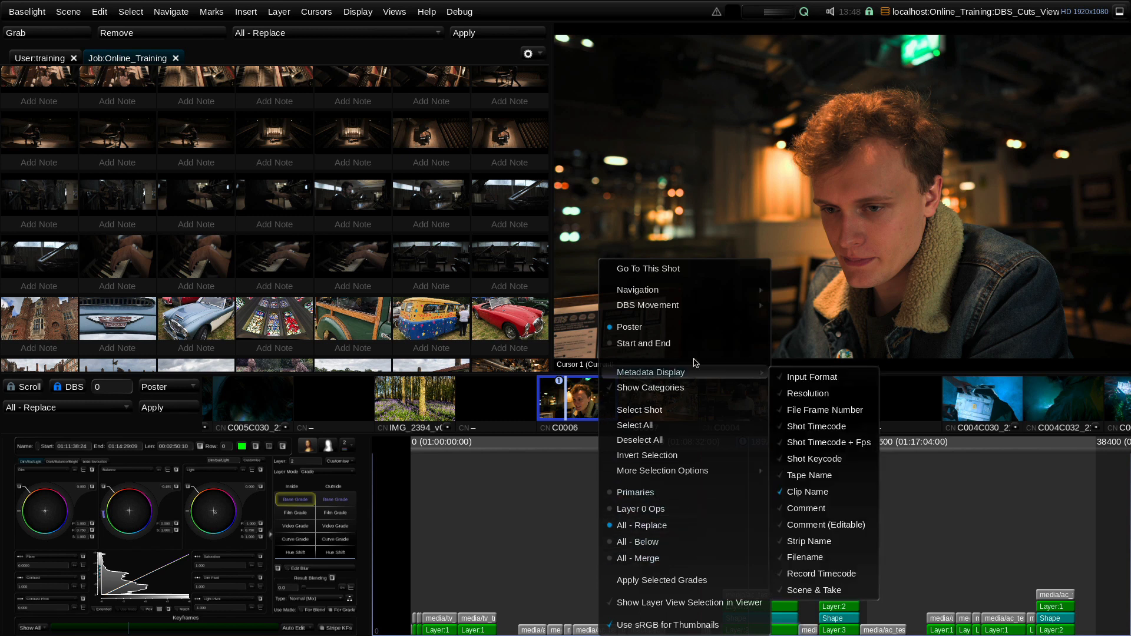
{"action": "mouse_move", "coordinate": [714, 295]}
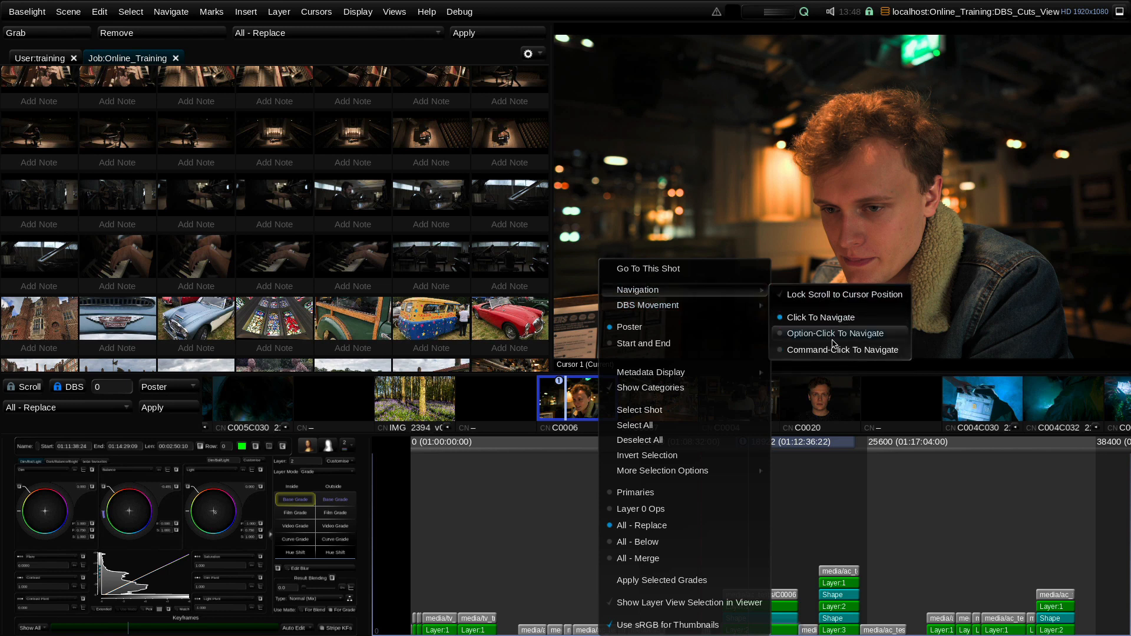
{"action": "mouse_move", "coordinate": [671, 304]}
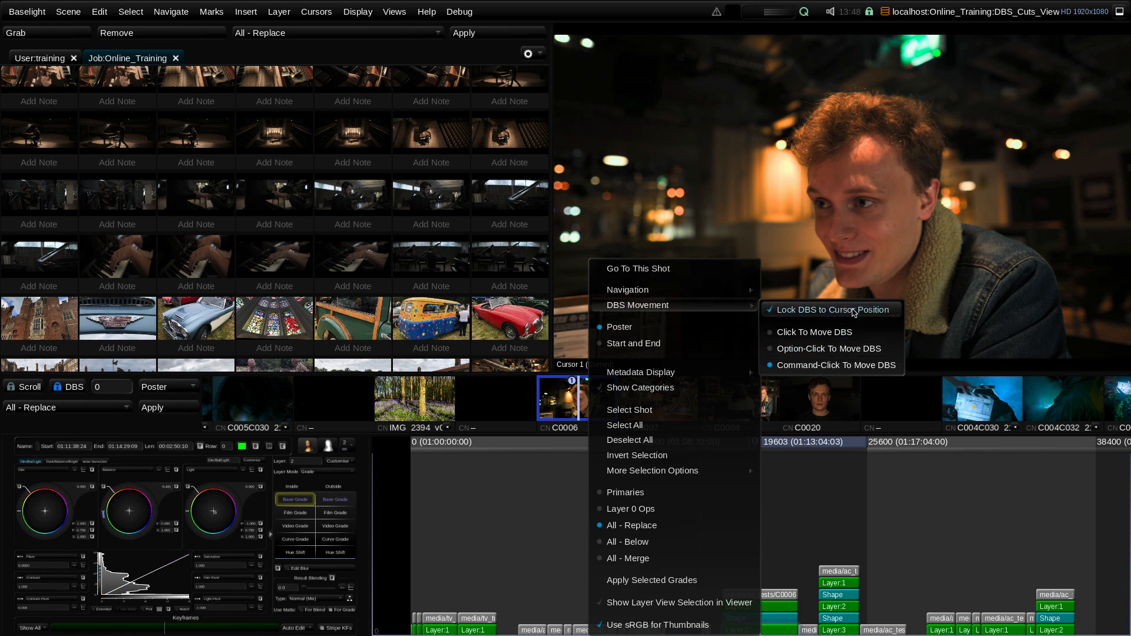
{"action": "left_click", "coordinate": [537, 512]}
Scrub to shot C0007, switch the DBS lock off and on again, and scrub back to the beginning of C0007
{"action": "left_click", "coordinate": [811, 446]}
{"action": "mouse_move", "coordinate": [870, 449]}
{"action": "left_mouse_down"}
{"action": "mouse_move", "coordinate": [956, 452]}
{"action": "mouse_move", "coordinate": [765, 462]}
{"action": "mouse_move", "coordinate": [863, 462]}
{"action": "left_mouse_up"}
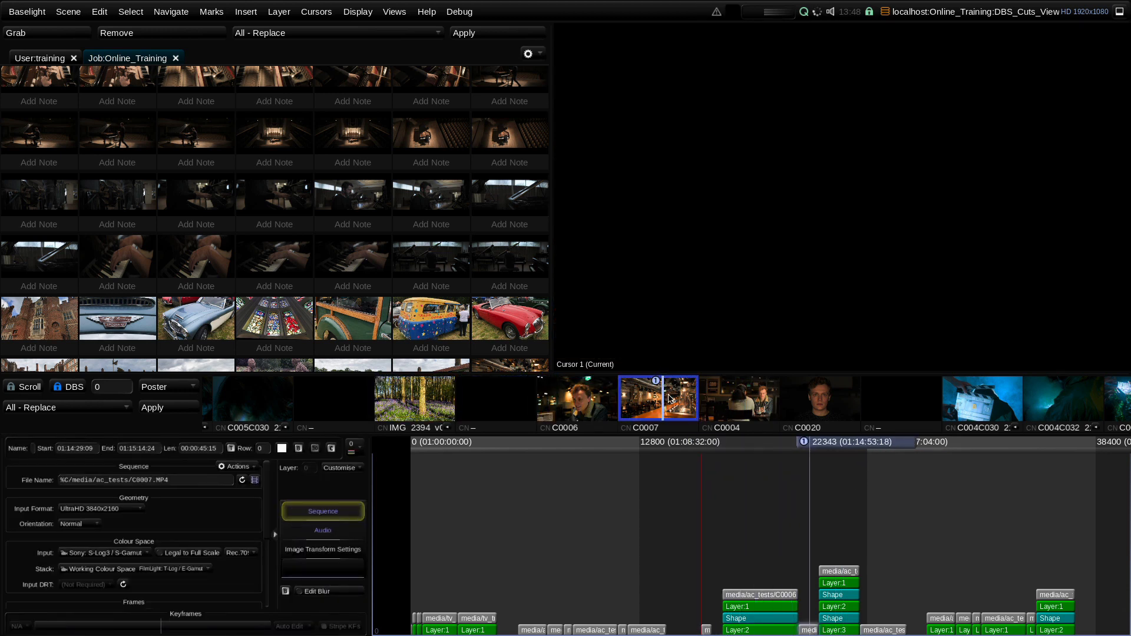
{"action": "left_click", "coordinate": [74, 388]}
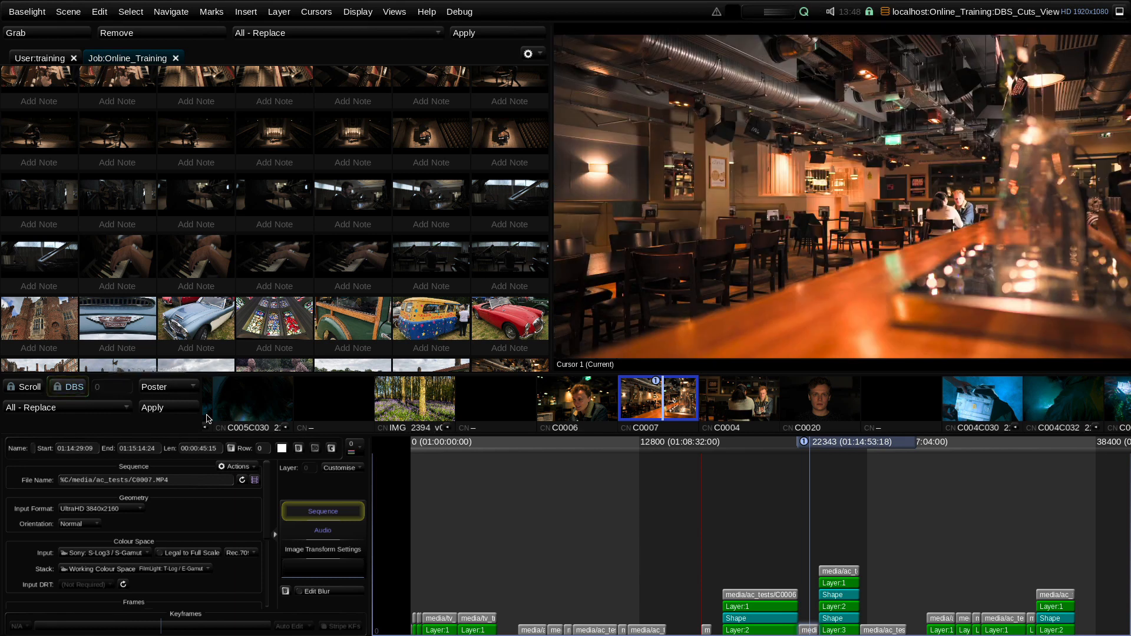
{"action": "left_click", "coordinate": [837, 446]}
{"action": "left_click_drag", "start_coordinate": [875, 446], "coordinate": [834, 446]}
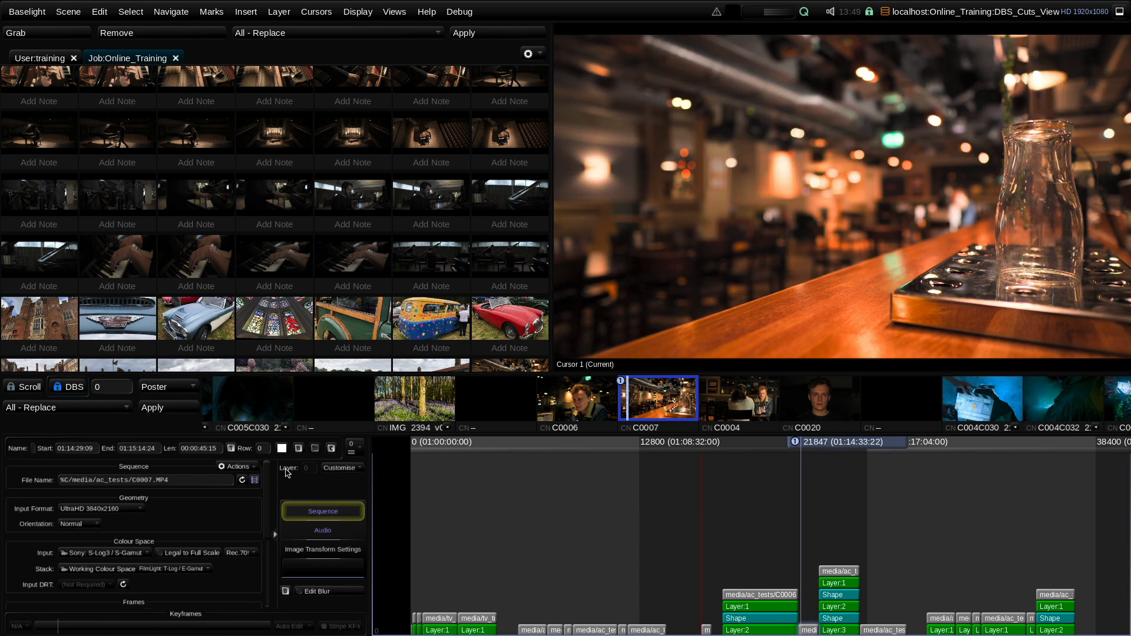
Set the DBS lock offset to -1 so the DBS stays one shot behind the cursor
{"action": "left_click", "coordinate": [111, 386]}
{"action": "type", "text": "-1"}
{"action": "key", "text": "Return"}
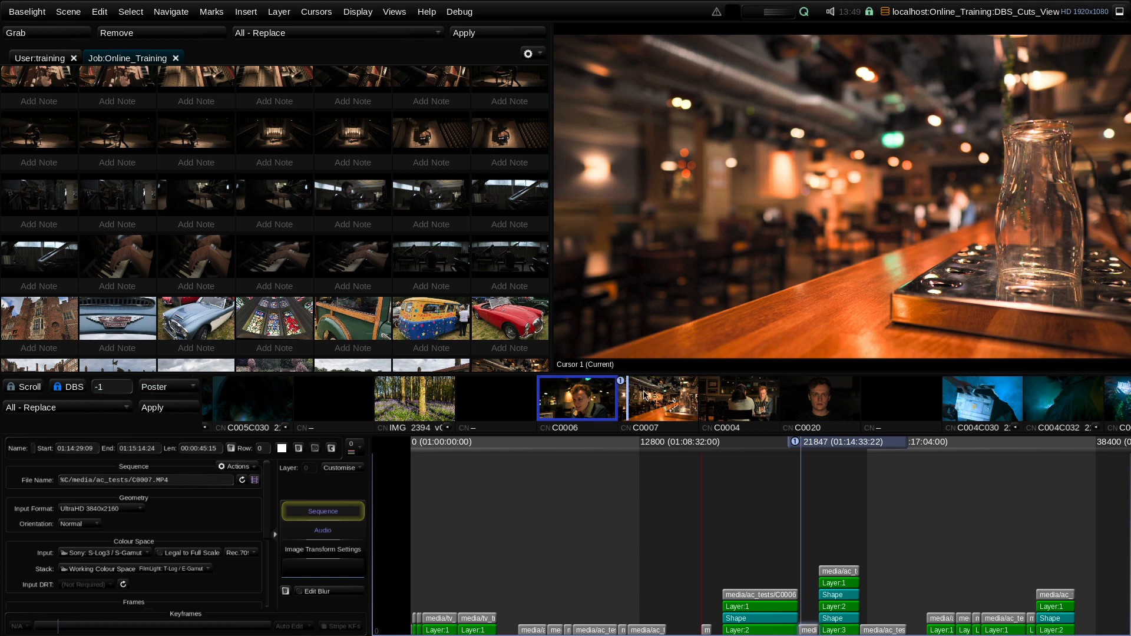
Apply the grade from the DBS shot to C0007, C0004 and C0020 in turn, then scrub back to C0006
{"action": "mouse_move", "coordinate": [790, 449]}
{"action": "left_mouse_down"}
{"action": "mouse_move", "coordinate": [911, 449]}
{"action": "mouse_move", "coordinate": [776, 468]}
{"action": "mouse_move", "coordinate": [793, 446]}
{"action": "mouse_move", "coordinate": [836, 446]}
{"action": "left_mouse_up"}
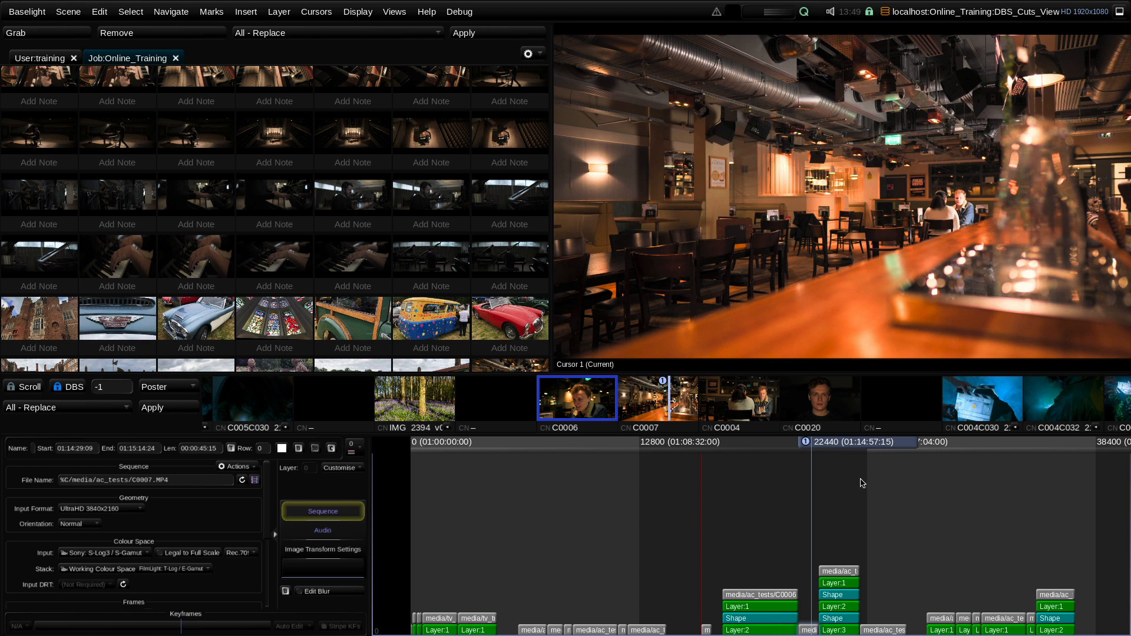
{"action": "key", "text": "ctrl+v"}
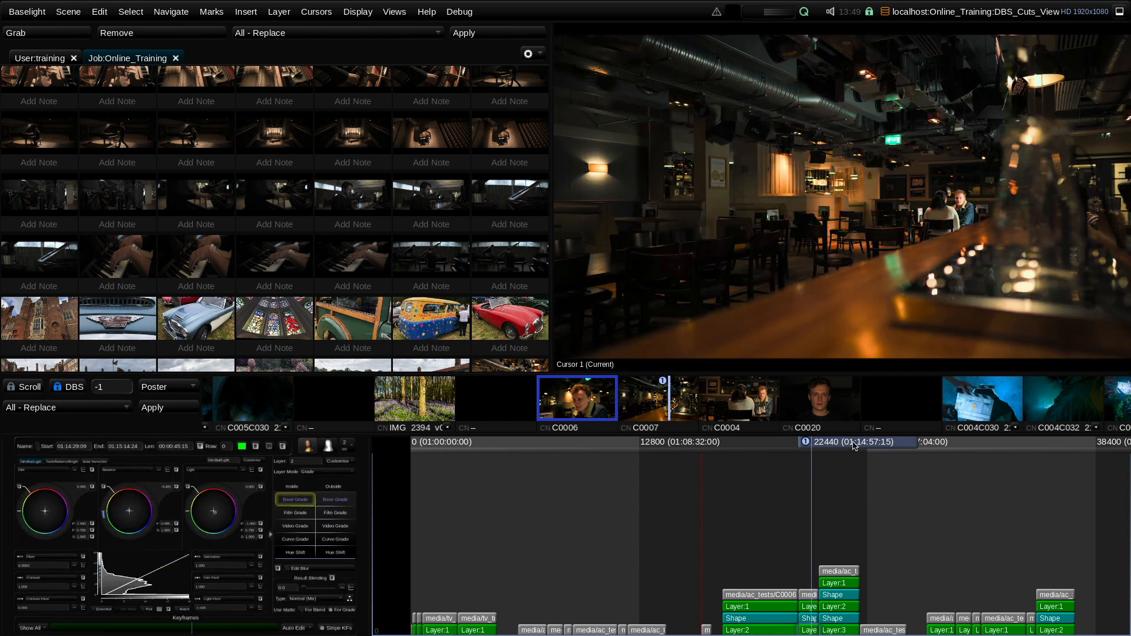
{"action": "left_click_drag", "start_coordinate": [852, 446], "coordinate": [884, 446]}
{"action": "key", "text": "Delete"}
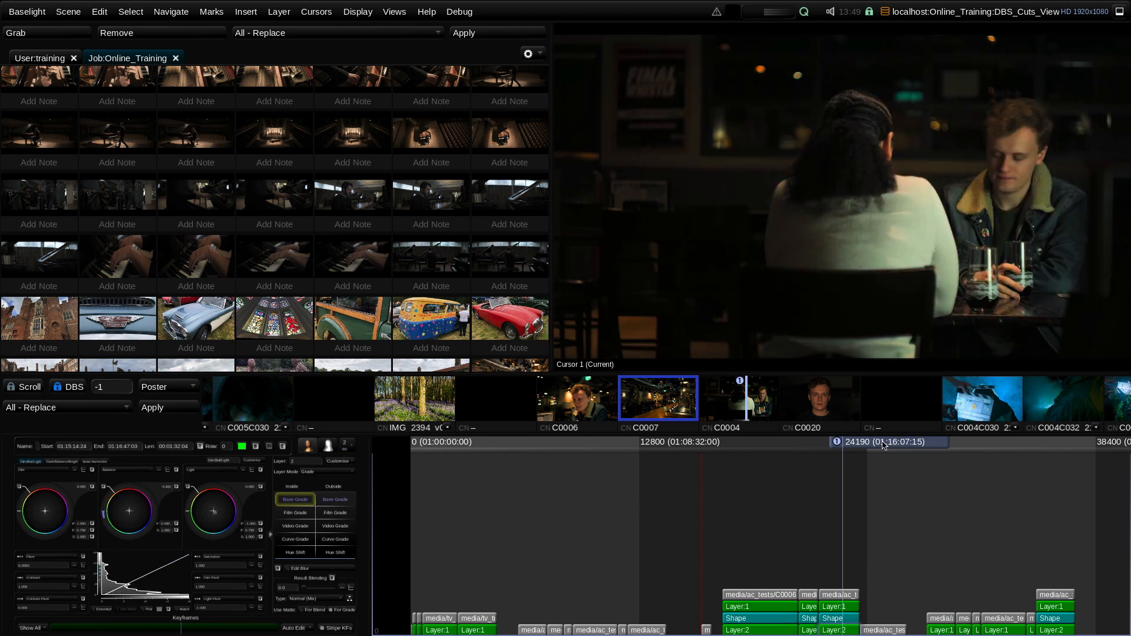
{"action": "left_click_drag", "start_coordinate": [877, 446], "coordinate": [923, 453]}
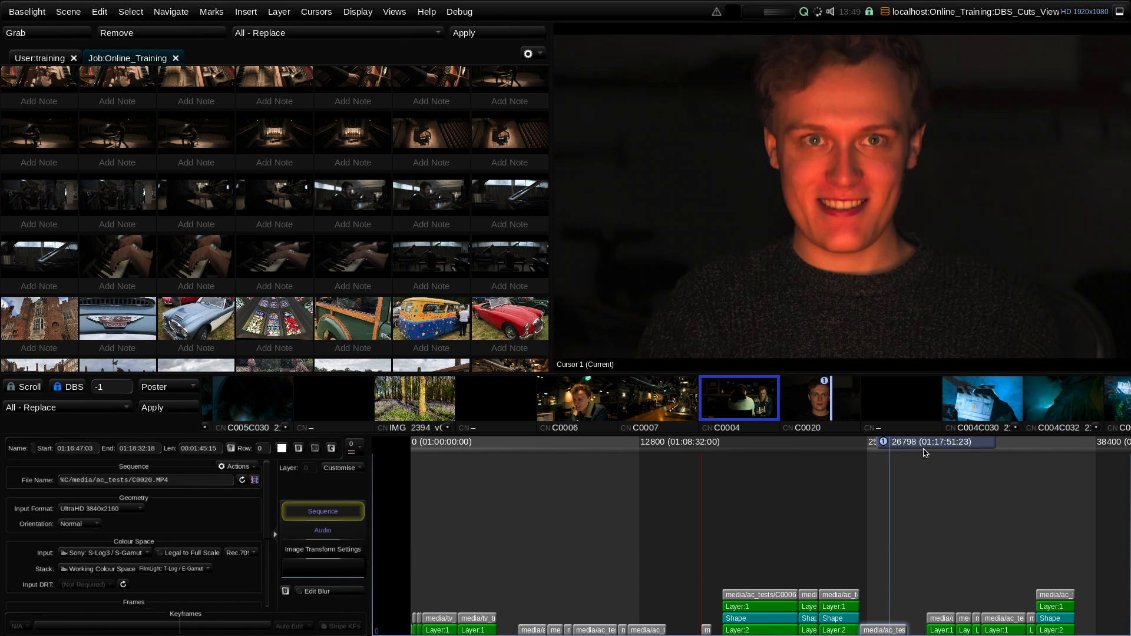
{"action": "left_click_drag", "start_coordinate": [922, 447], "coordinate": [801, 463]}
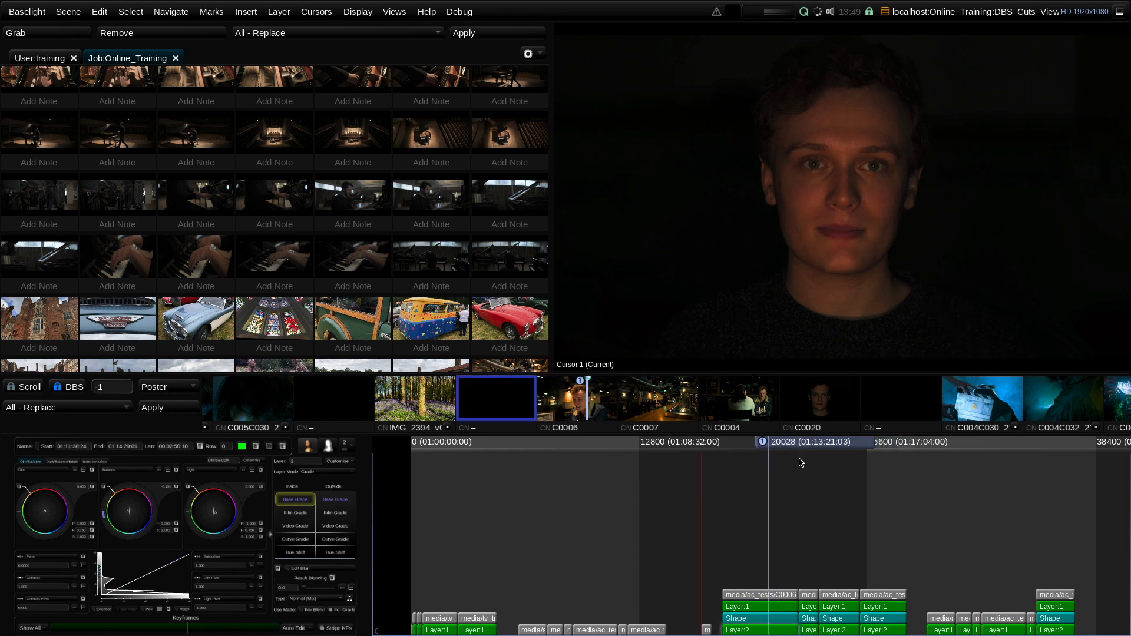
Set the DBS lock offset to -2 and scrub through the shots to C0020
{"action": "left_click", "coordinate": [129, 386]}
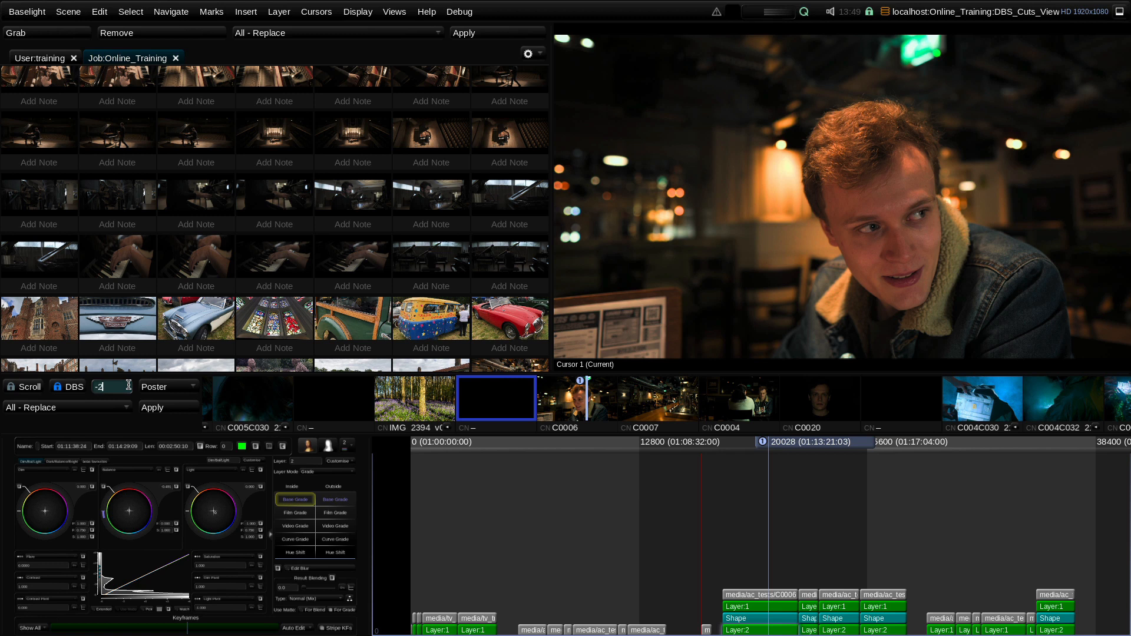
{"action": "key", "text": "Return"}
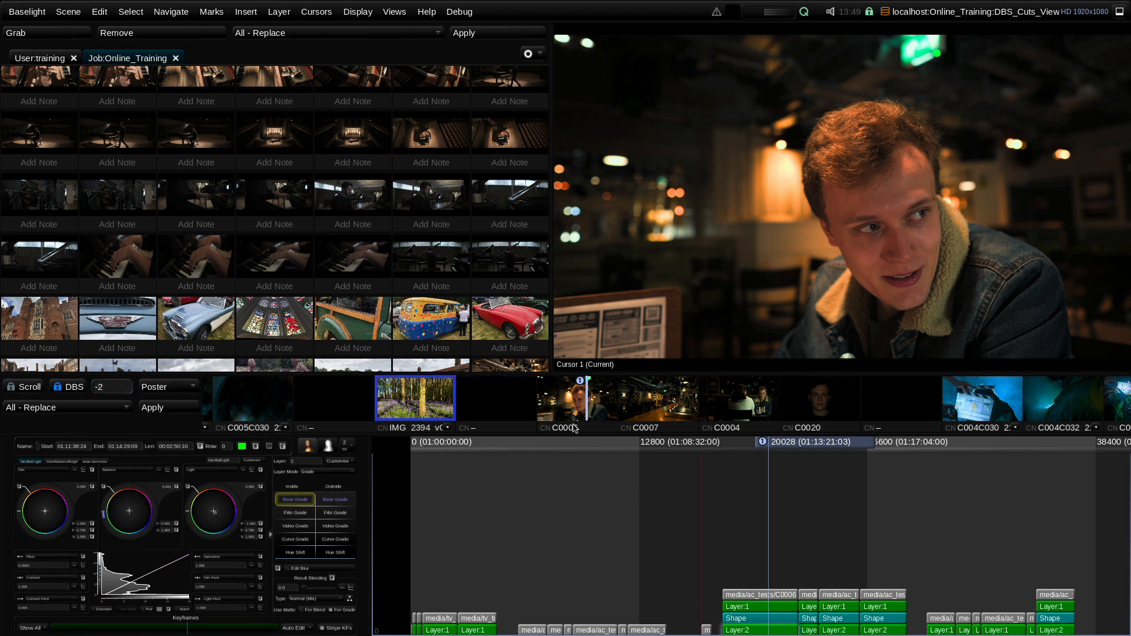
{"action": "left_click_drag", "start_coordinate": [779, 443], "coordinate": [850, 448]}
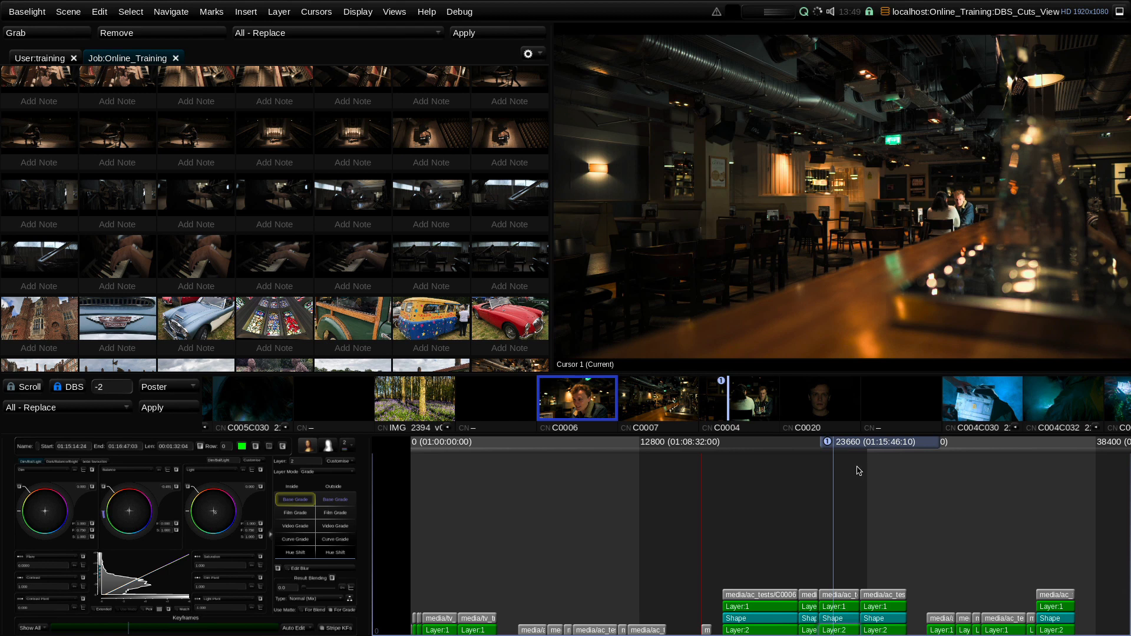
{"action": "left_click_drag", "start_coordinate": [866, 449], "coordinate": [911, 451]}
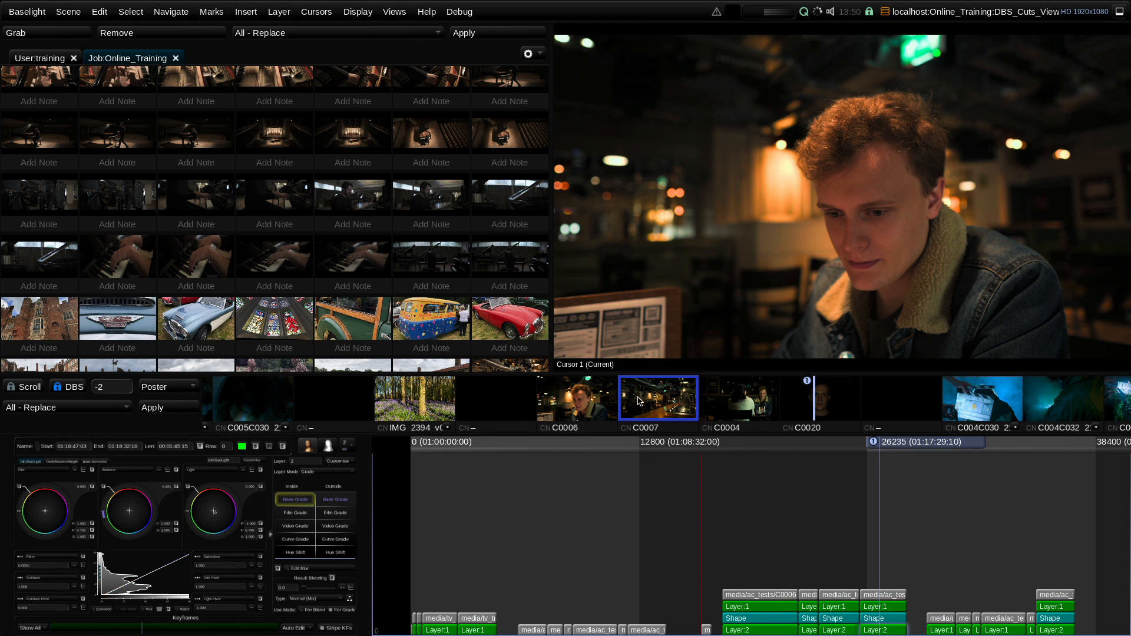
Set the DBS lock offset back to 0 and go to shot C0007 in the cuts view
{"action": "left_click", "coordinate": [104, 388]}
{"action": "type", "text": "0"}
{"action": "key", "text": "Return"}
{"action": "left_click", "coordinate": [691, 407]}
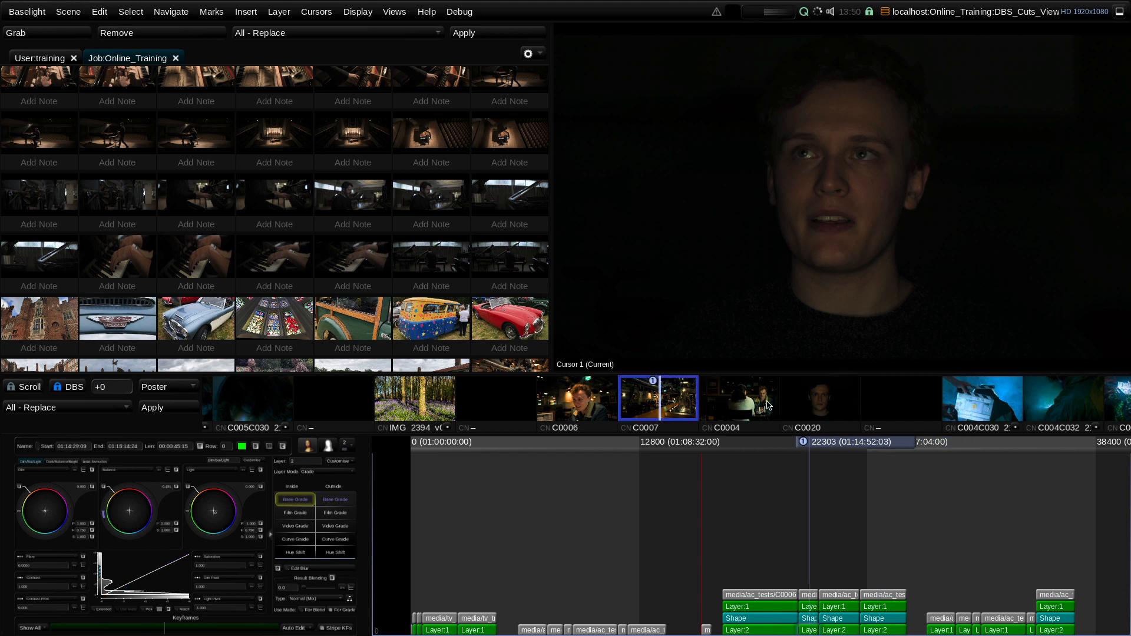
Place the unlocked DBS on C0020 and then on C004C030, scrubbing the timeline cursor around C0006 and C0007
{"action": "left_click", "coordinate": [847, 409]}
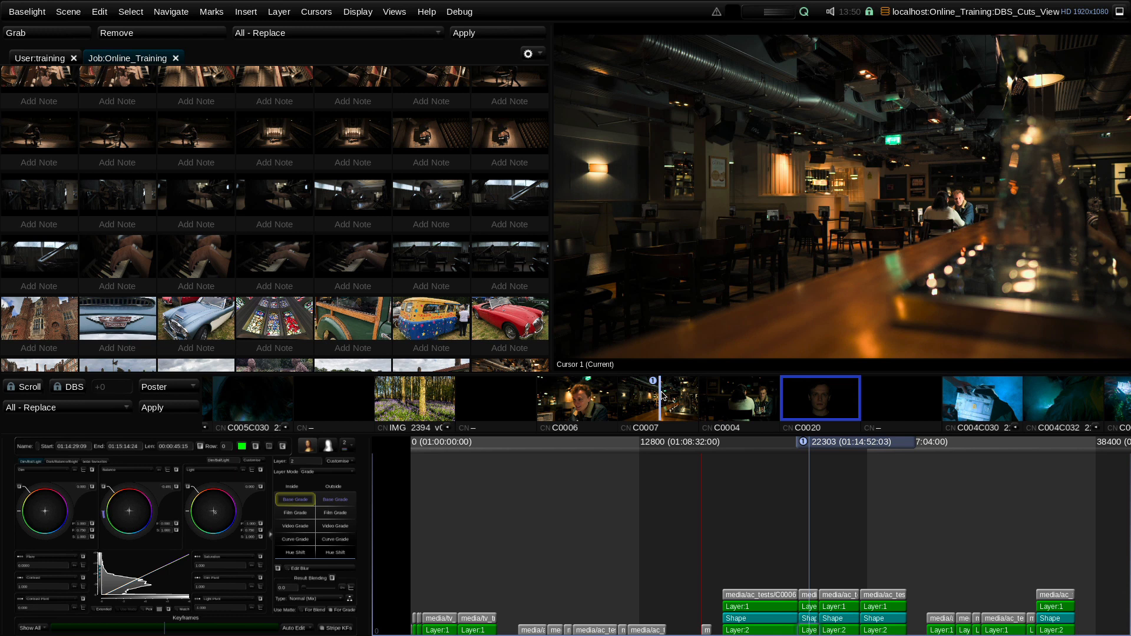
{"action": "left_click_drag", "start_coordinate": [825, 446], "coordinate": [794, 446]}
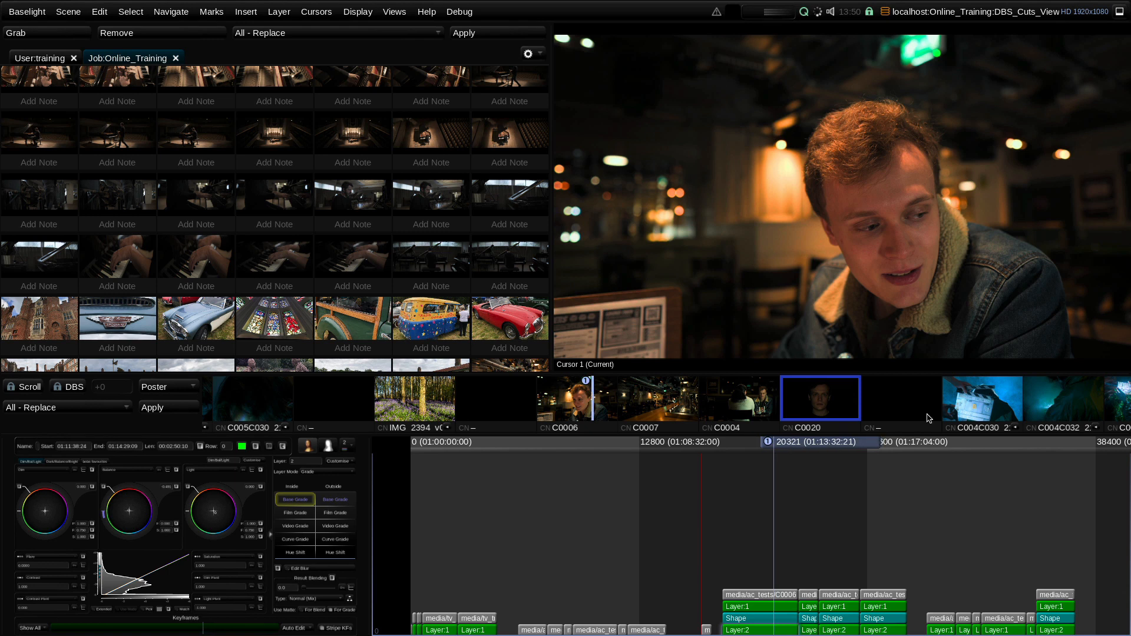
{"action": "left_click", "coordinate": [974, 401]}
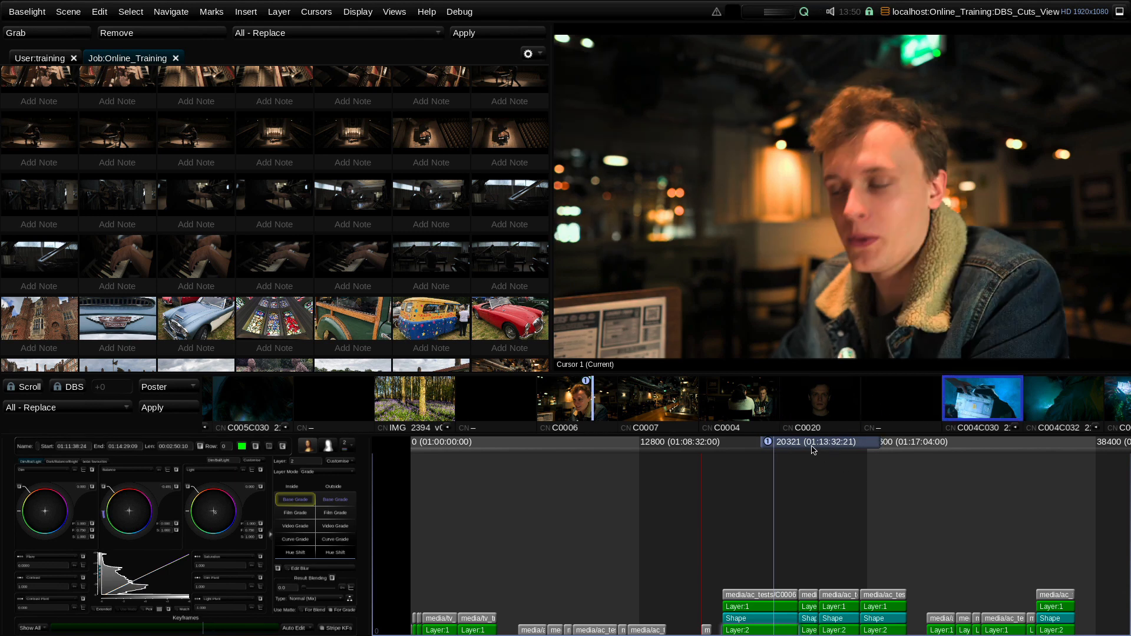
{"action": "left_click", "coordinate": [813, 449]}
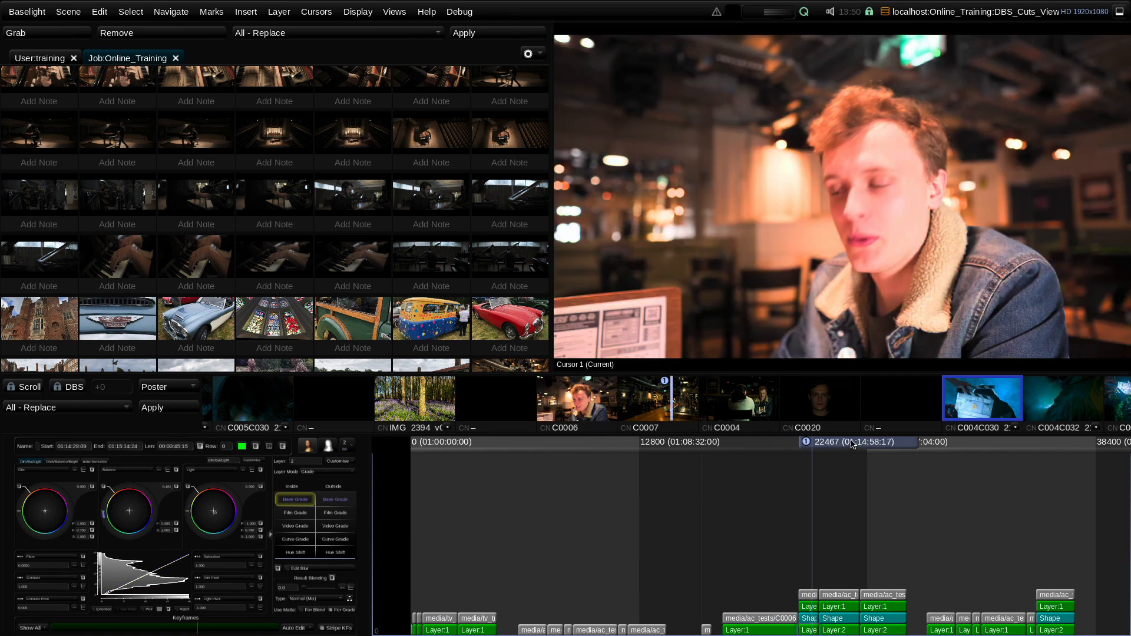
{"action": "left_click_drag", "start_coordinate": [856, 444], "coordinate": [833, 444]}
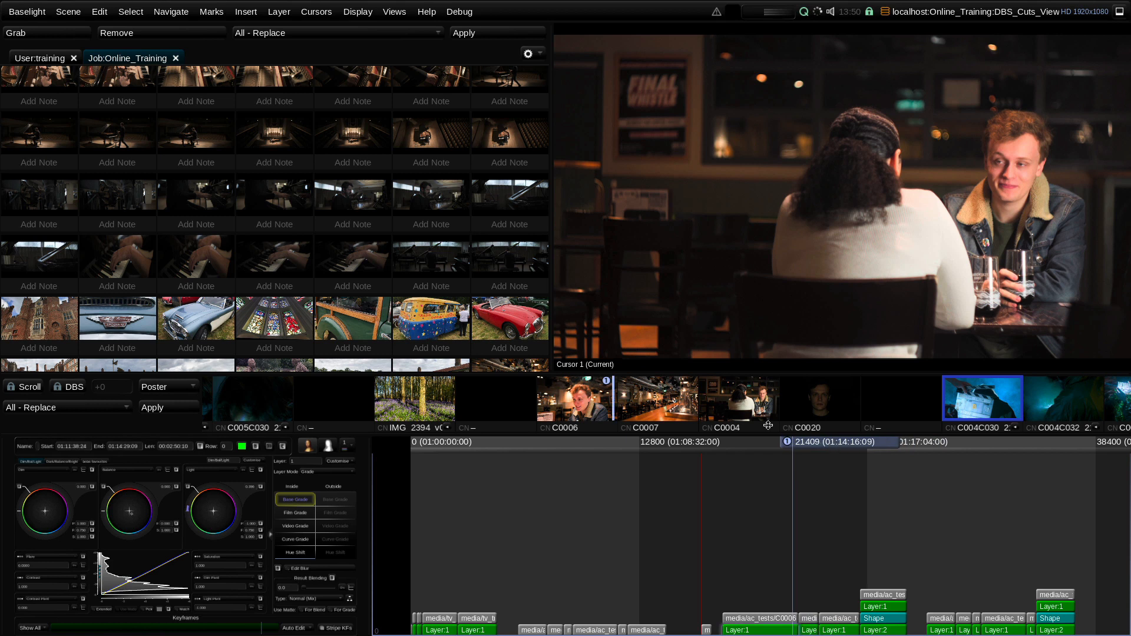
Lock the DBS to the cursor at C0006, then set Lock DBS on Playback to Yes in the preferences and save
{"action": "left_click", "coordinate": [63, 388]}
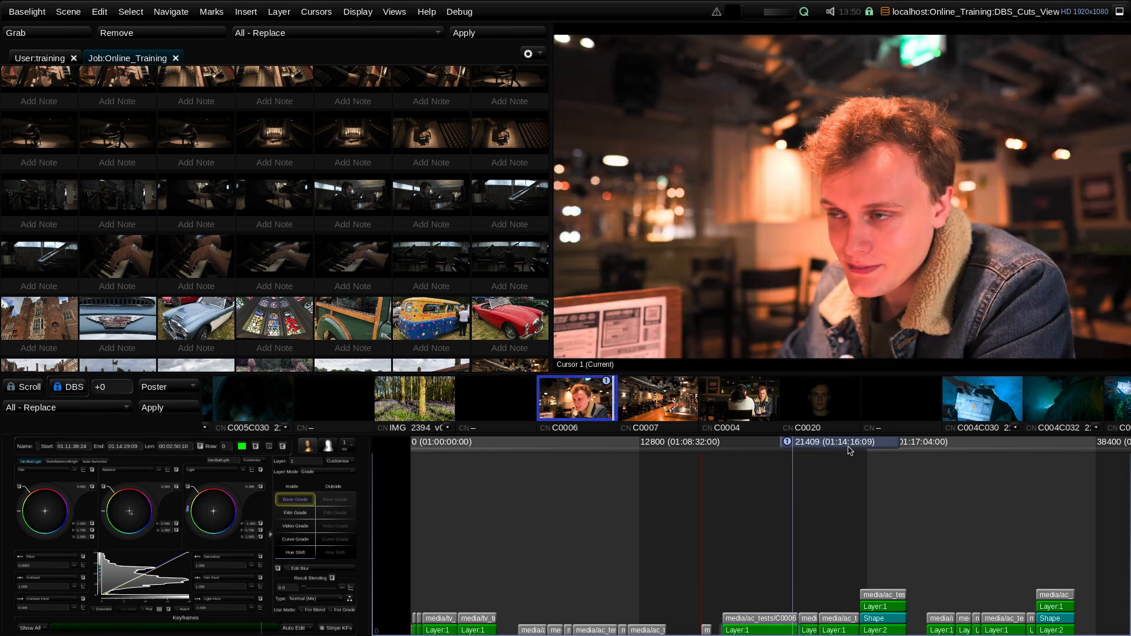
{"action": "left_click_drag", "start_coordinate": [847, 446], "coordinate": [820, 449]}
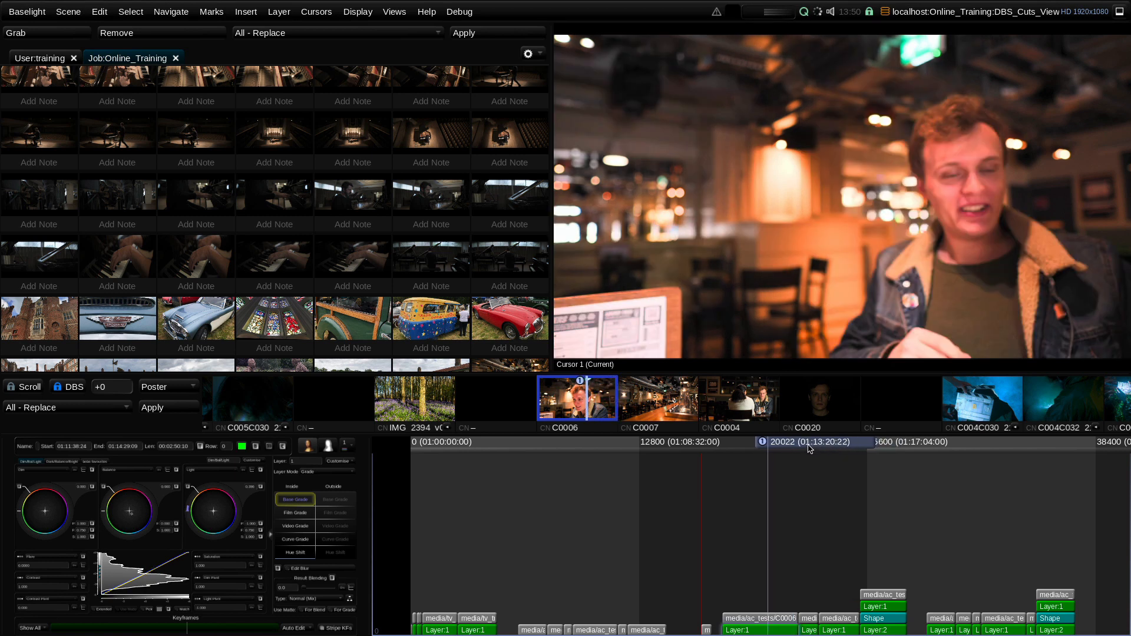
{"action": "left_click", "coordinate": [32, 13]}
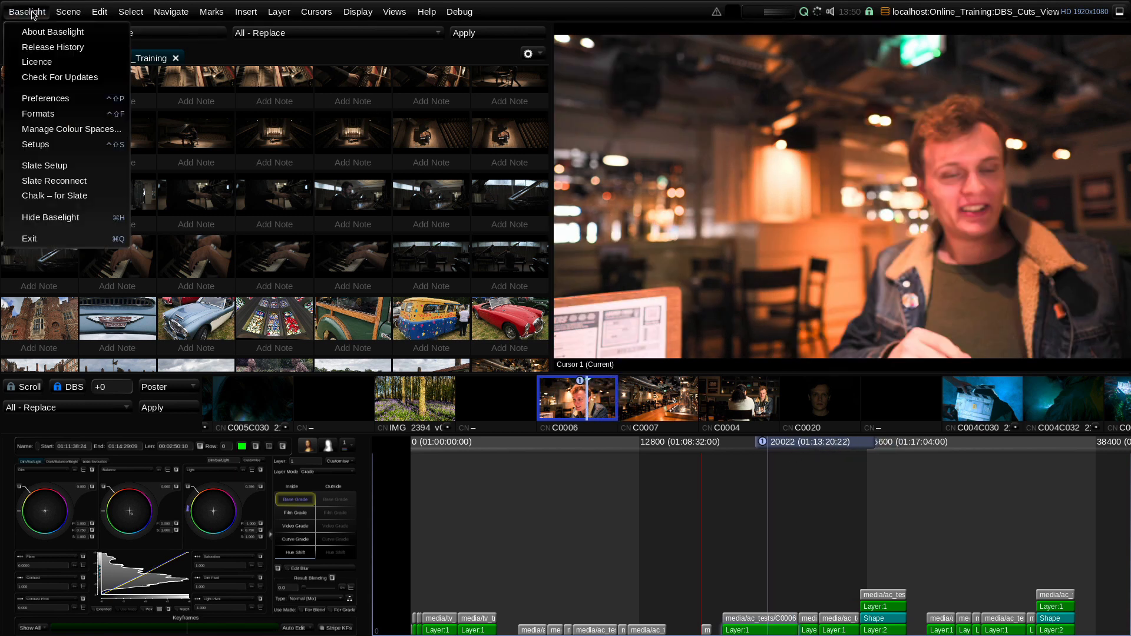
{"action": "left_click", "coordinate": [59, 98]}
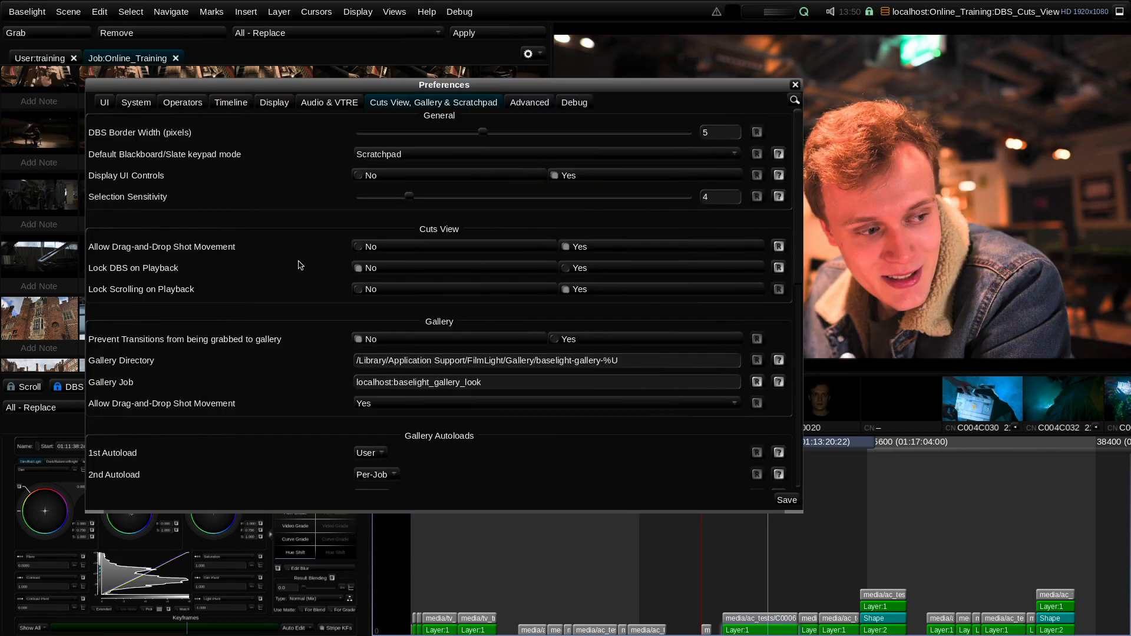
{"action": "left_click", "coordinate": [586, 269]}
{"action": "left_click", "coordinate": [787, 500]}
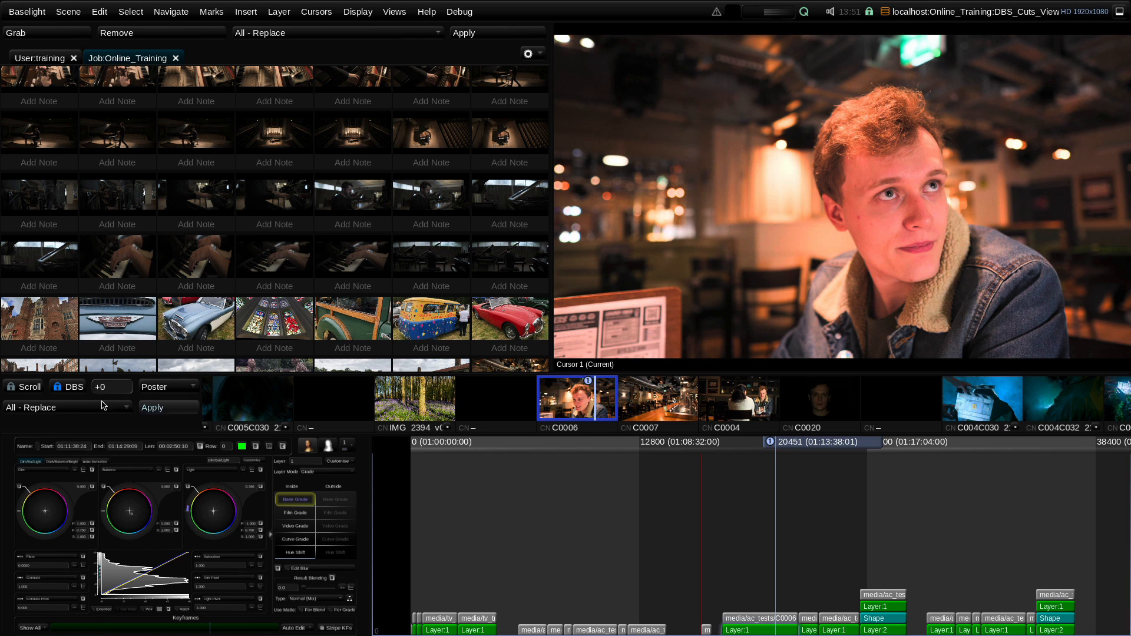
Unlock the DBS and move the cursor through C0006, then lock the DBS again and go to C0007
{"action": "left_click", "coordinate": [69, 389]}
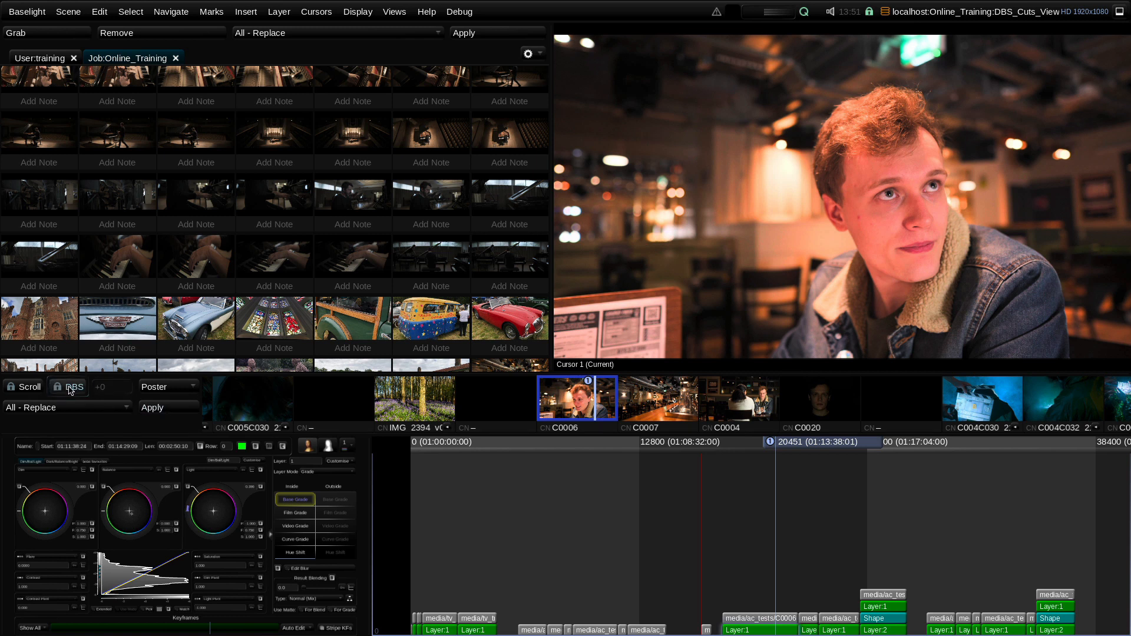
{"action": "mouse_move", "coordinate": [827, 446]}
{"action": "left_mouse_down"}
{"action": "mouse_move", "coordinate": [786, 453]}
{"action": "mouse_move", "coordinate": [838, 463]}
{"action": "left_mouse_up"}
{"action": "left_click", "coordinate": [78, 392]}
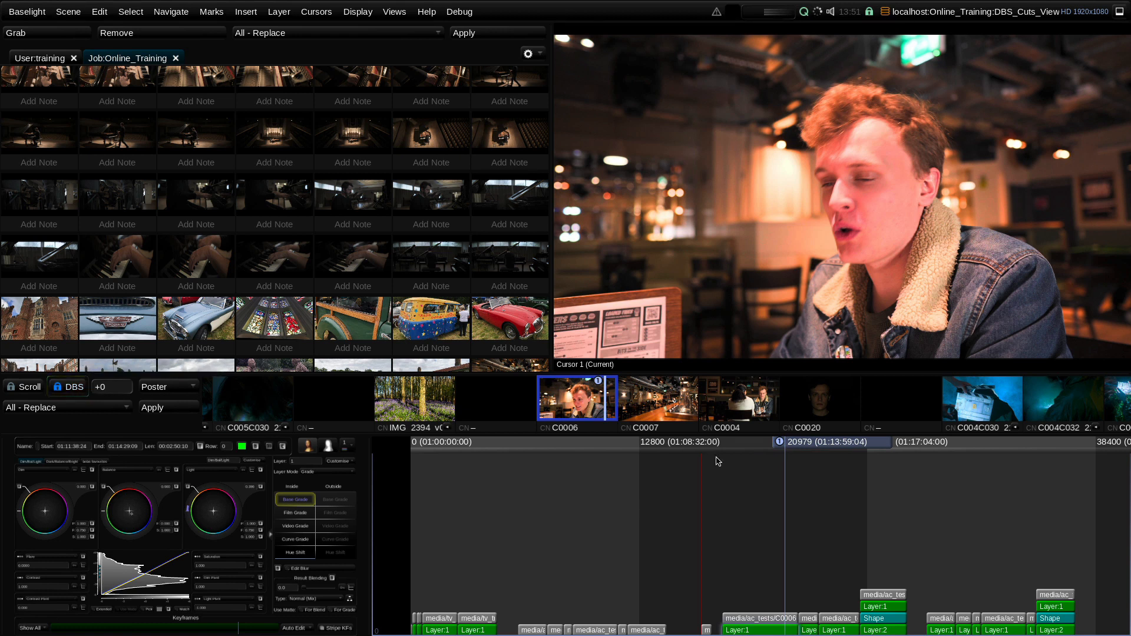
{"action": "left_click", "coordinate": [659, 403]}
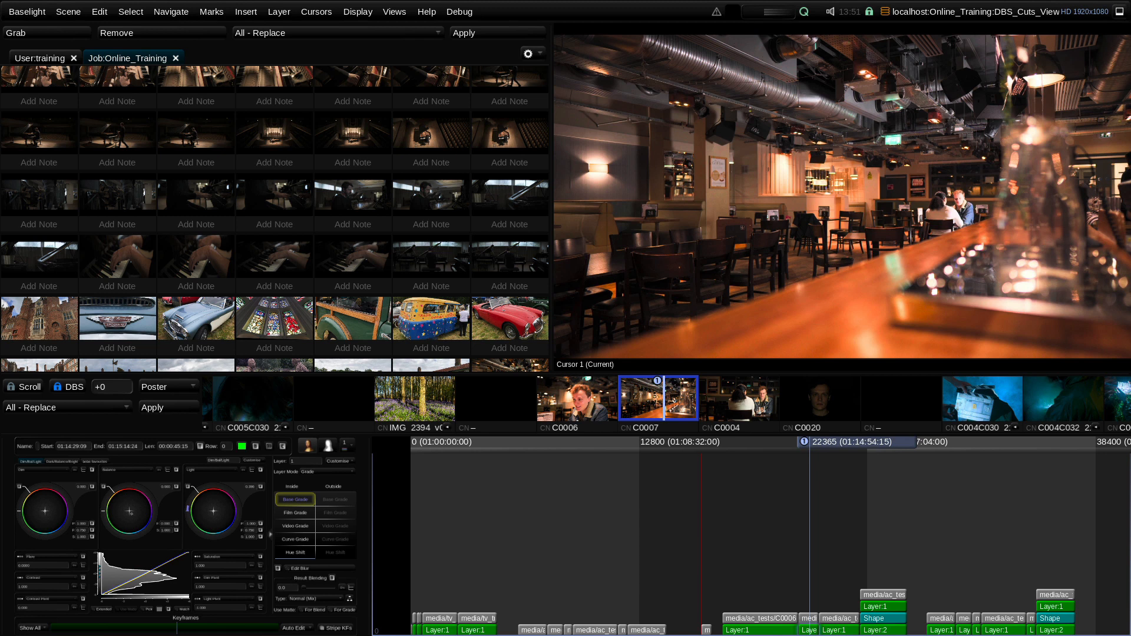
Select all shots in the cuts view and move through the strip to shot C004C032
{"action": "key", "text": "ctrl+a"}
{"action": "left_click_drag", "start_coordinate": [821, 403], "coordinate": [990, 406]}
{"action": "left_click_drag", "start_coordinate": [382, 404], "coordinate": [1074, 395]}
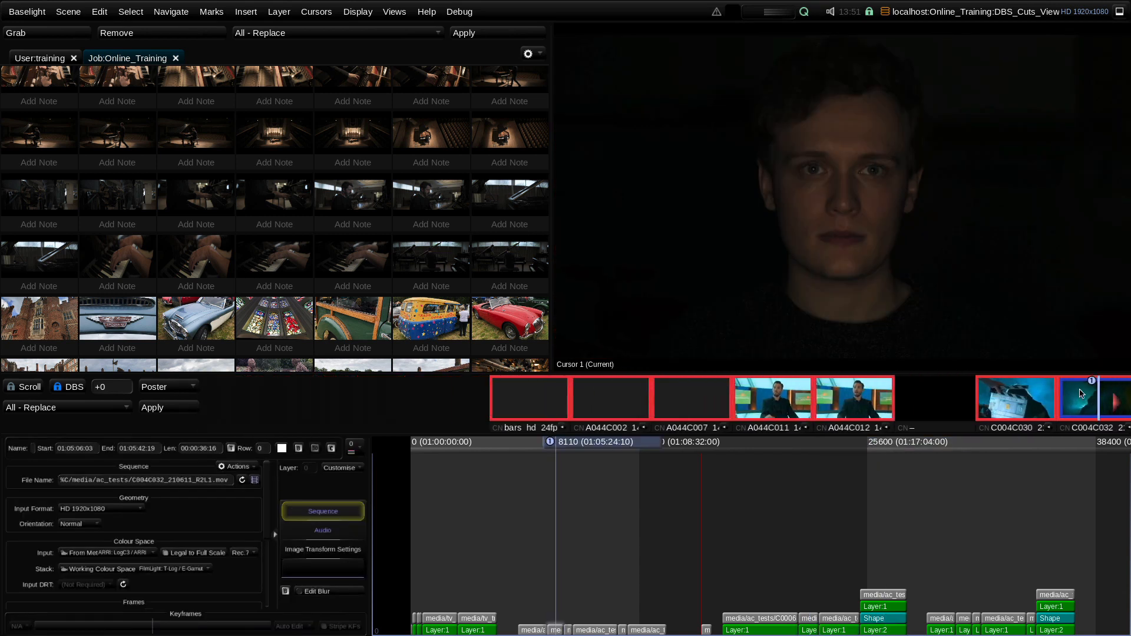
{"action": "left_click_drag", "start_coordinate": [798, 399], "coordinate": [461, 410]}
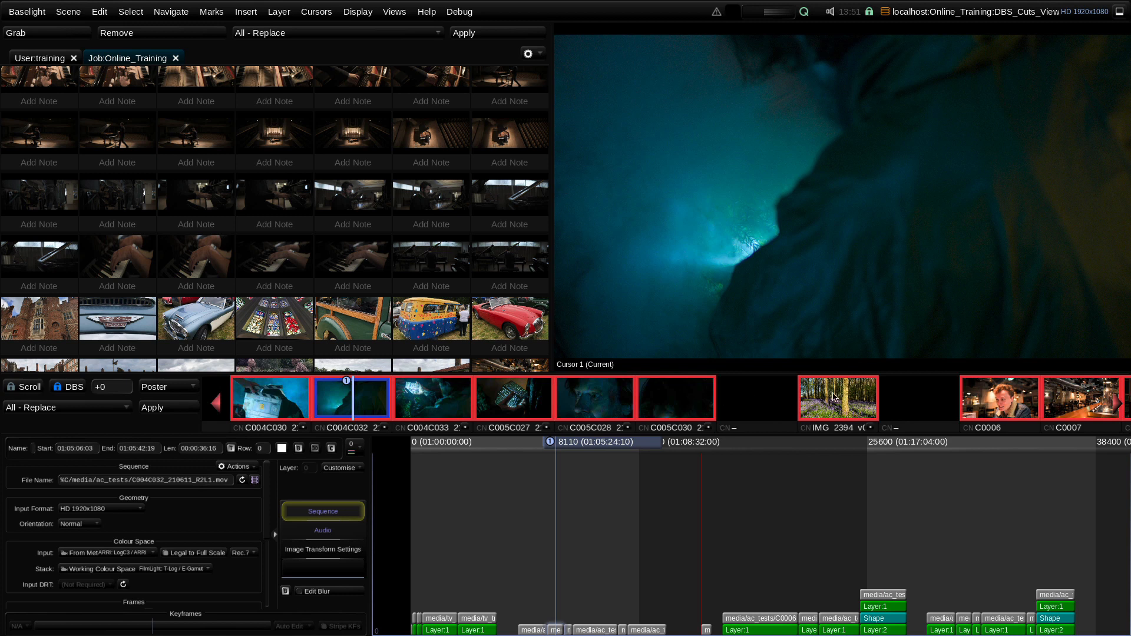
Go to shot IMG_2394 with the scroll lock and DBS lock on, and deselect all shots
{"action": "left_click", "coordinate": [834, 397]}
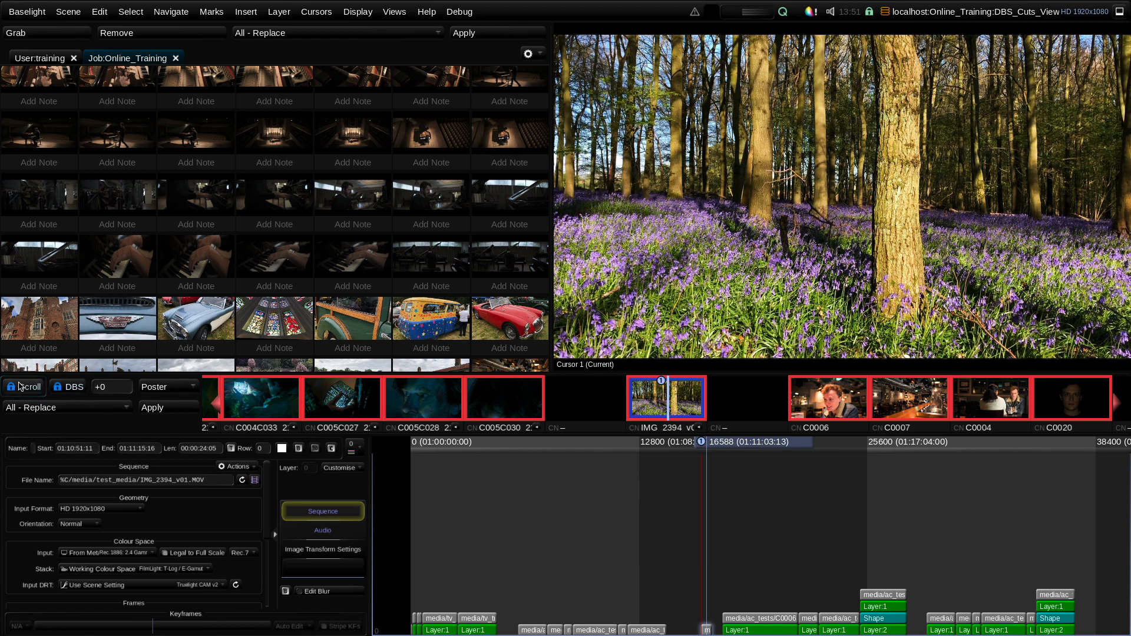
{"action": "left_click", "coordinate": [72, 391]}
{"action": "left_click", "coordinate": [72, 391]}
{"action": "left_click", "coordinate": [659, 401]}
{"action": "key", "text": "ctrl+a"}
{"action": "key", "text": "ctrl+shift+Return"}
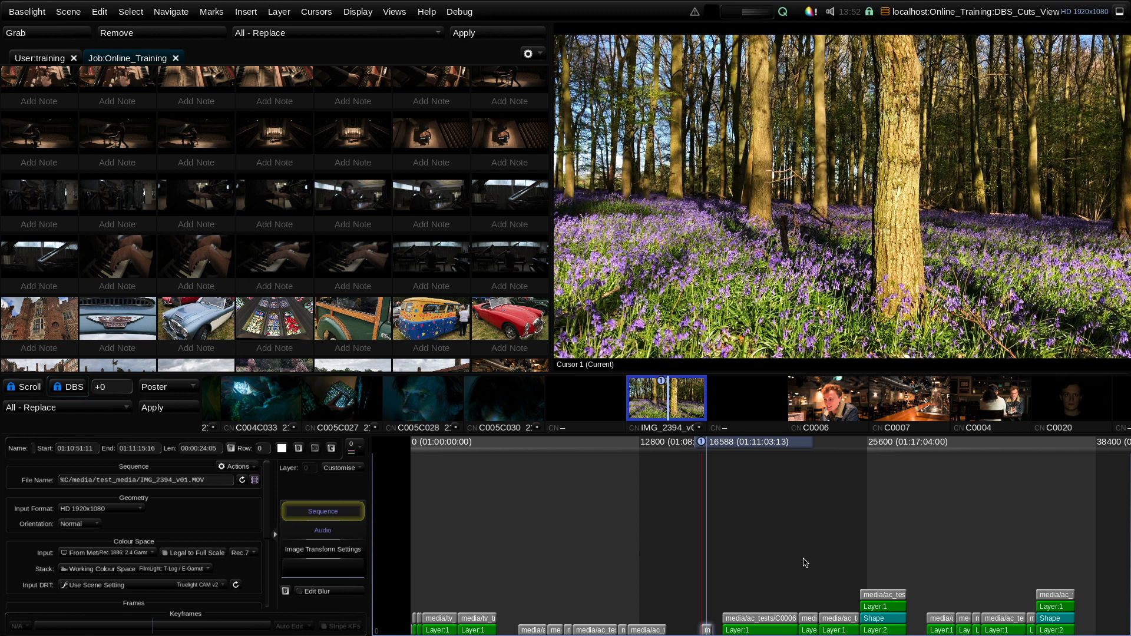
Open the floating Shots view and move it aside, going to shot C005C030 in the cuts view
{"action": "left_click", "coordinate": [405, 15]}
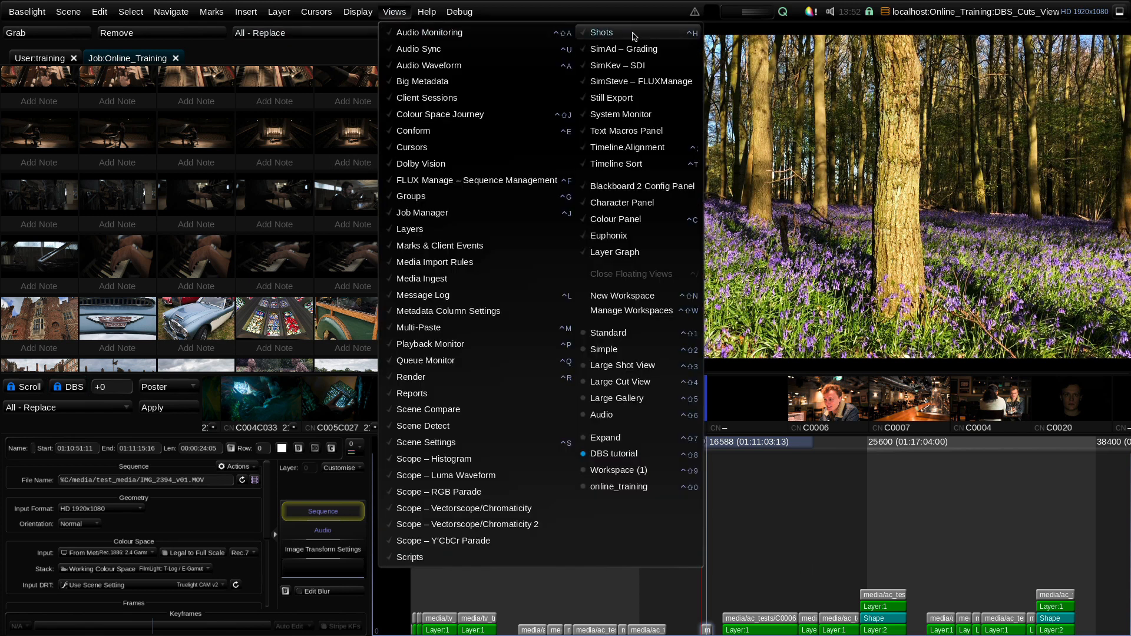
{"action": "left_click", "coordinate": [607, 34]}
{"action": "left_click_drag", "start_coordinate": [562, 92], "coordinate": [375, 99]}
{"action": "left_click", "coordinate": [825, 407]}
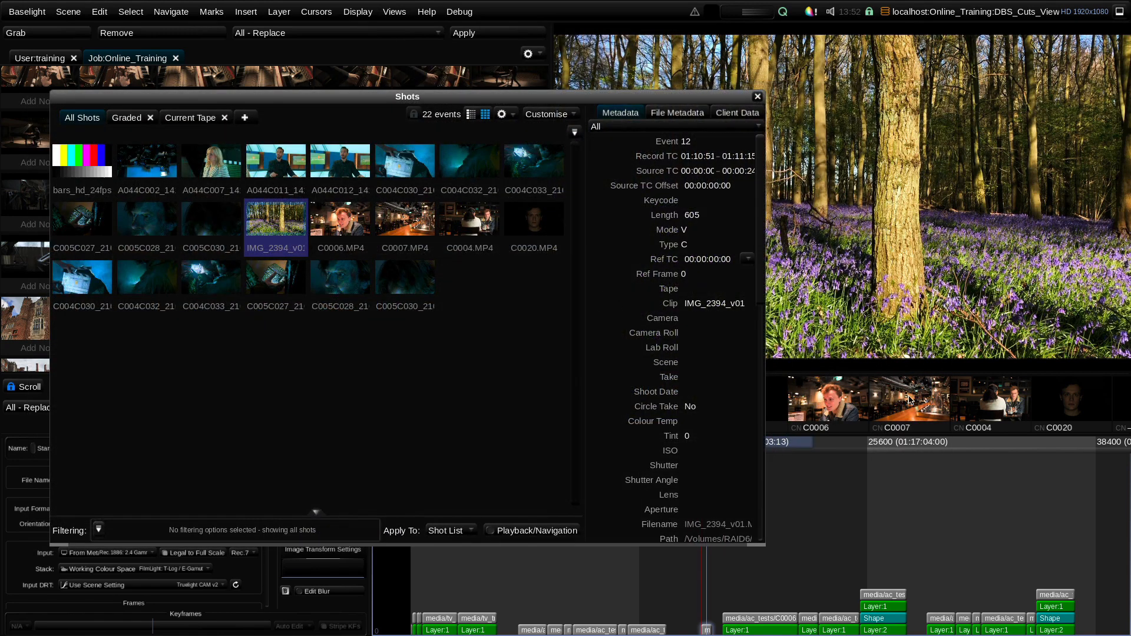
{"action": "left_click", "coordinate": [886, 412]}
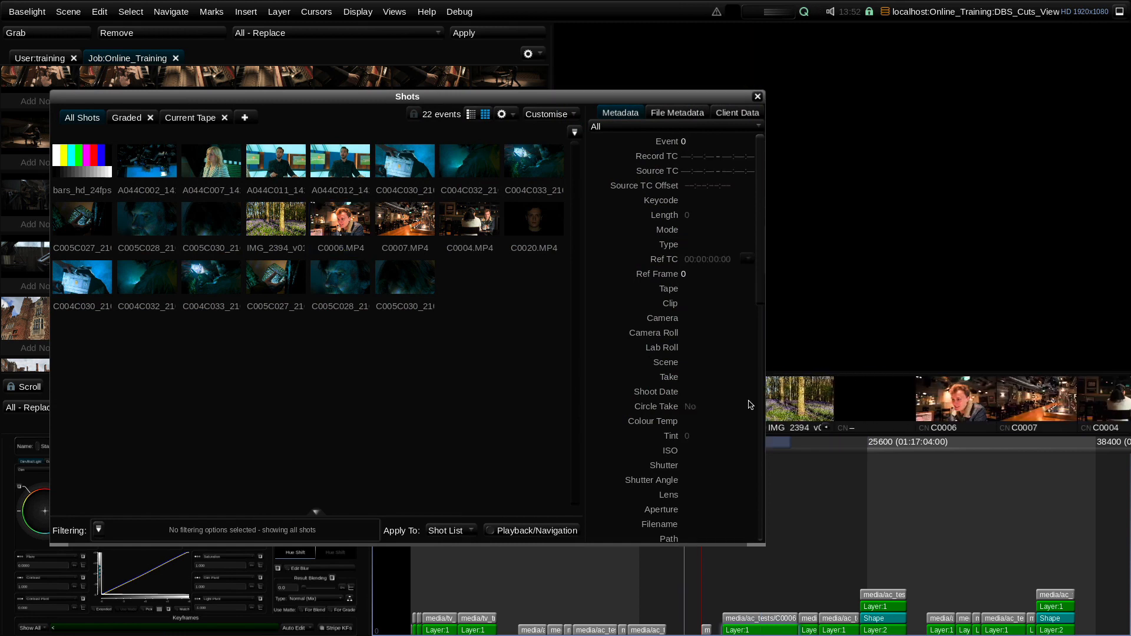
{"action": "left_click", "coordinate": [845, 394]}
{"action": "left_click_drag", "start_coordinate": [430, 108], "coordinate": [585, 82]}
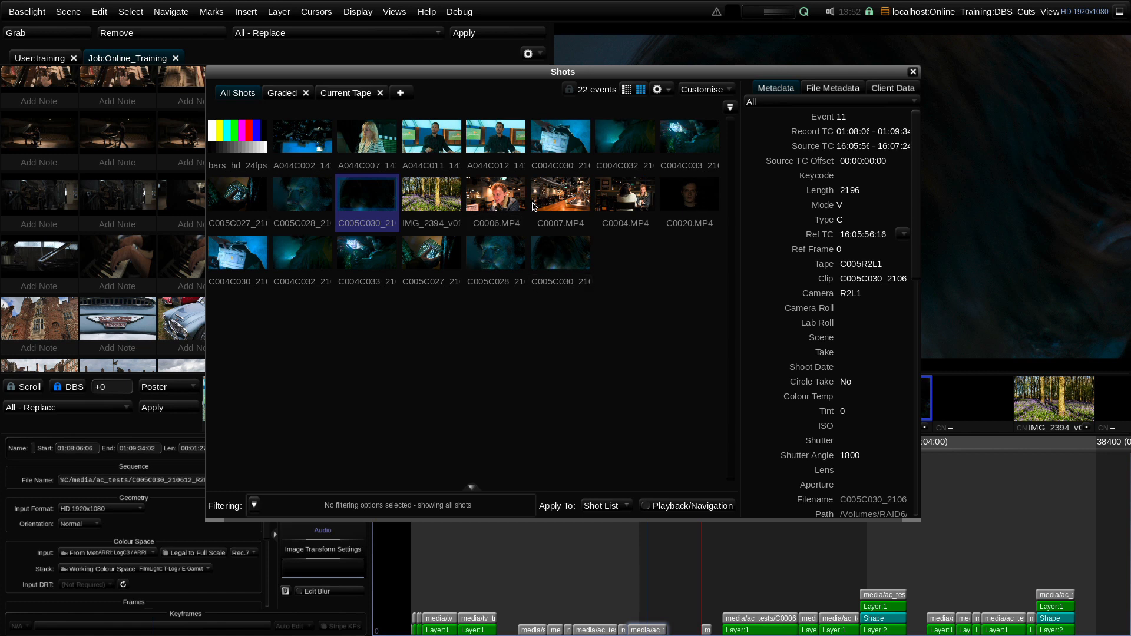
Place the unlocked DBS on IMG_2394 and then C0006 in the cuts view, then shift it to C0006 in the Shots view
{"action": "left_click", "coordinate": [1058, 402]}
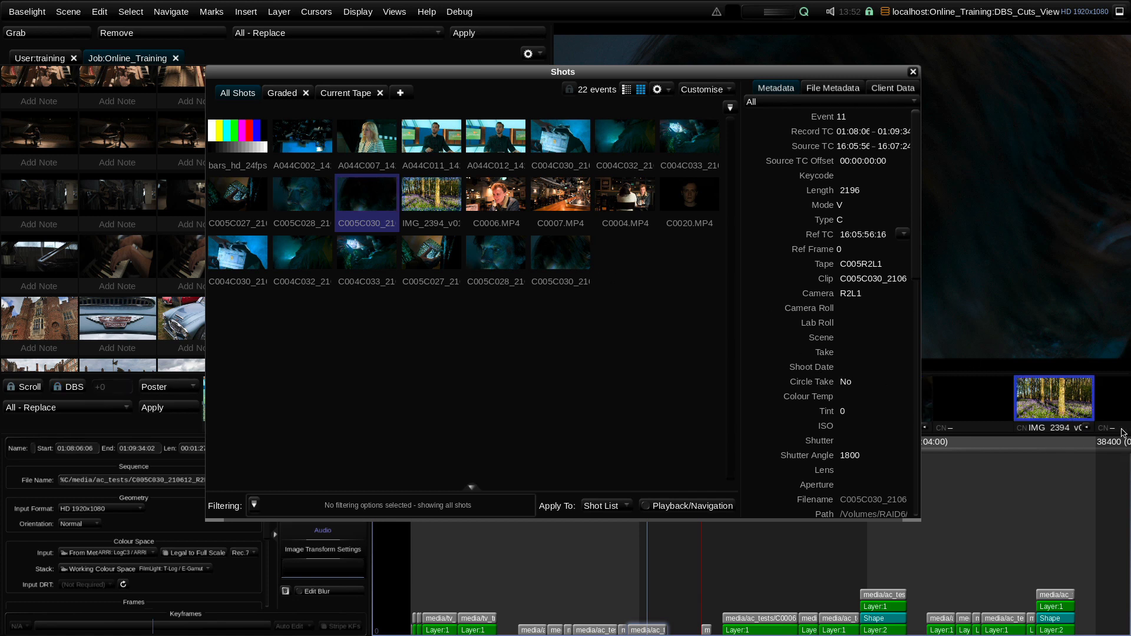
{"action": "left_click", "coordinate": [1120, 397]}
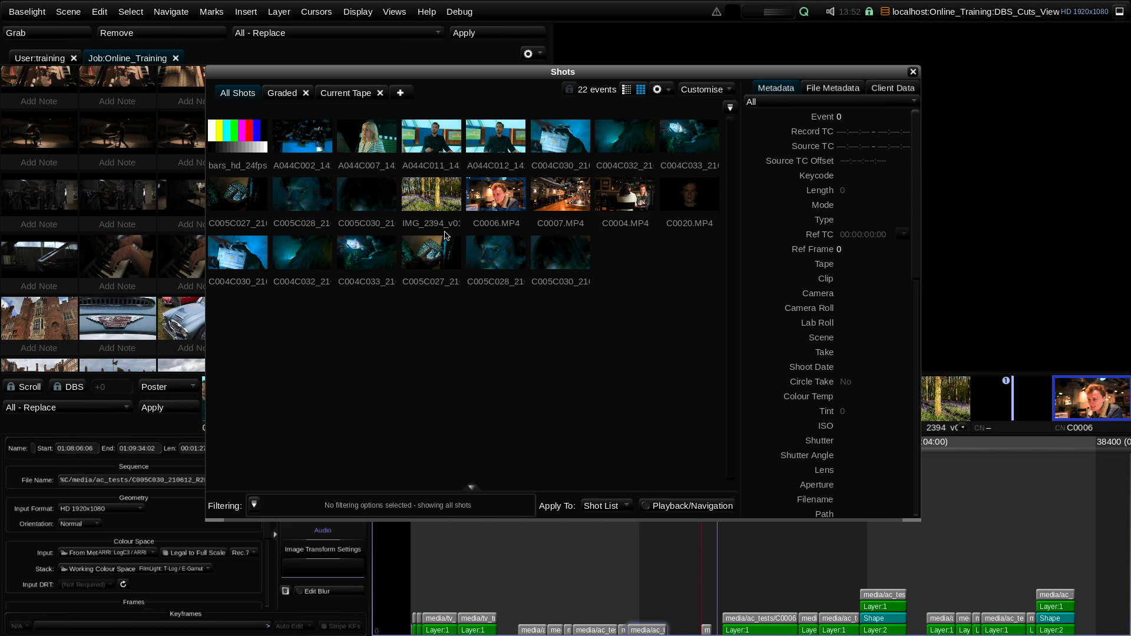
{"action": "left_click", "coordinate": [484, 205]}
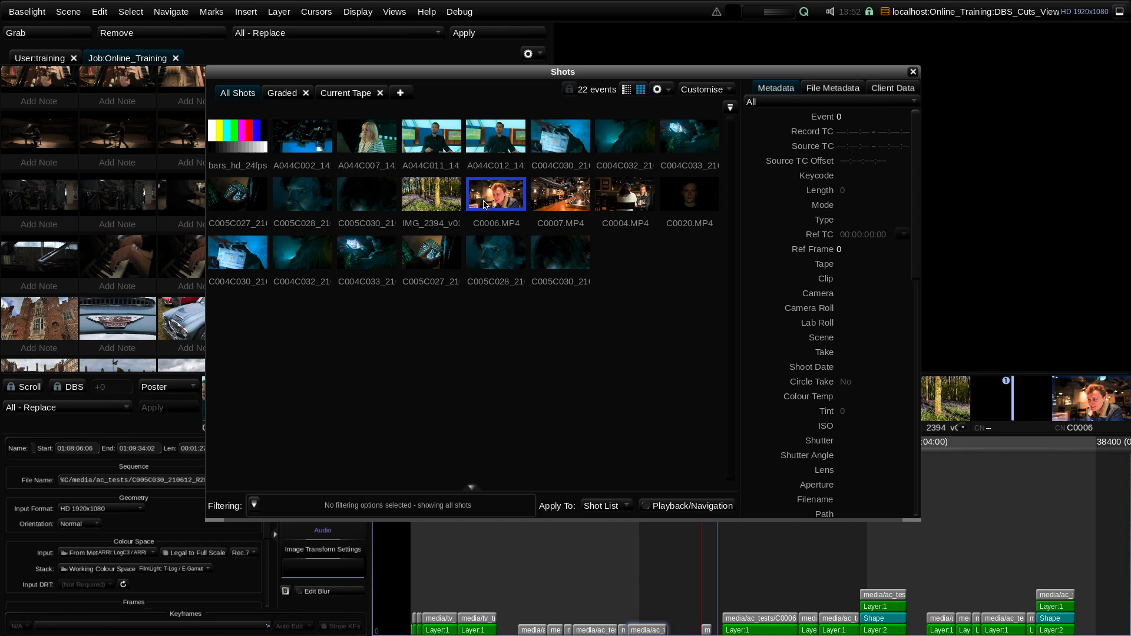
Step the DBS in the Shots view from C0006 to C0007 and back, then up one row to A044C012
{"action": "key", "text": "Right"}
{"action": "key", "text": "Right"}
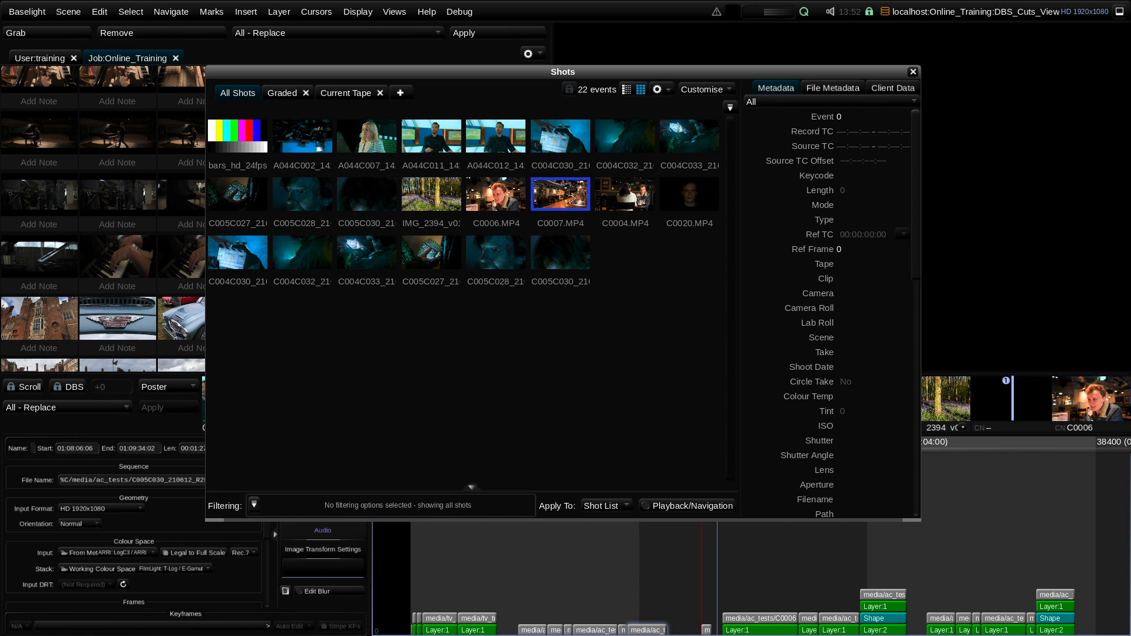
{"action": "key", "text": "Left"}
{"action": "key", "text": "Left"}
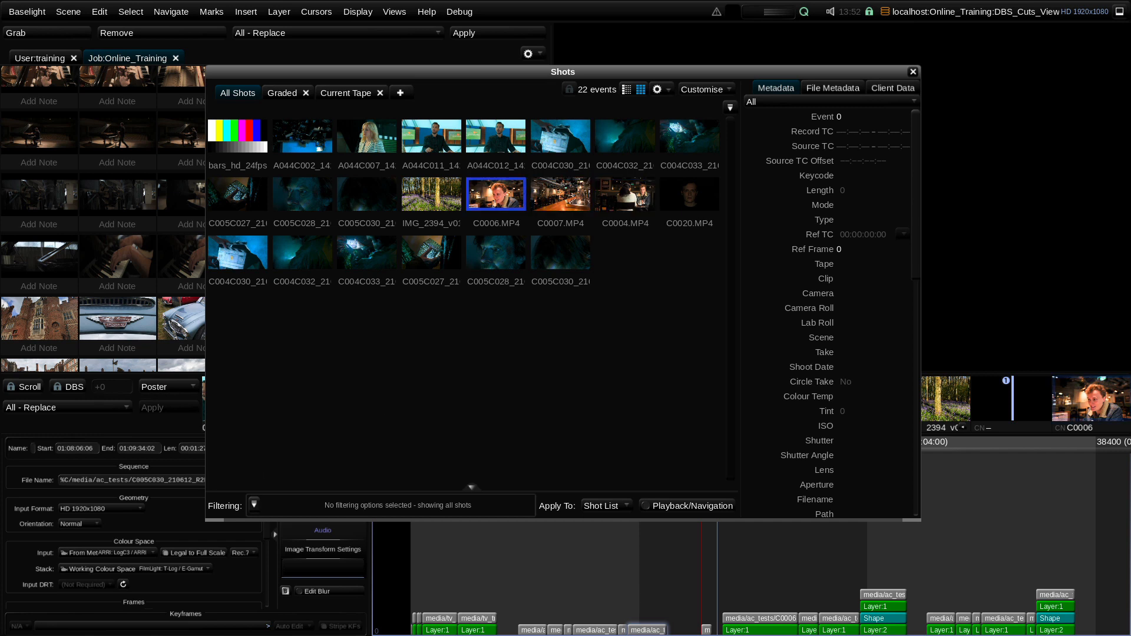
{"action": "key", "text": "Up"}
Check the Shots view's navigation options, then place the DBS on C0007, navigate the cursor to IMG_2394 and close the view
{"action": "left_click", "coordinate": [709, 86]}
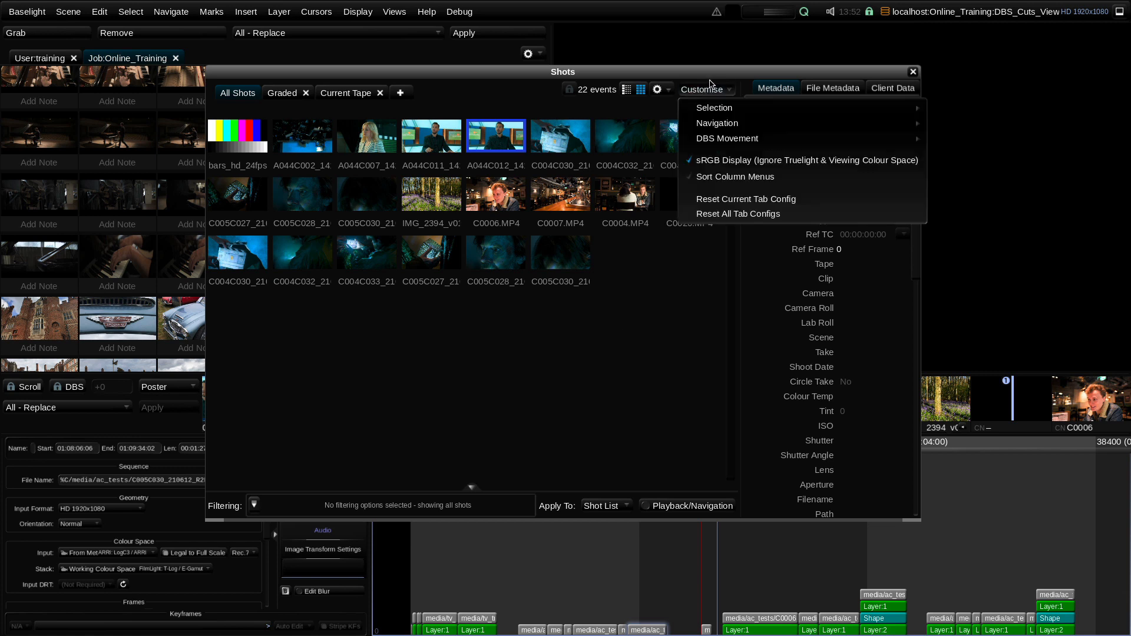
{"action": "mouse_move", "coordinate": [734, 141]}
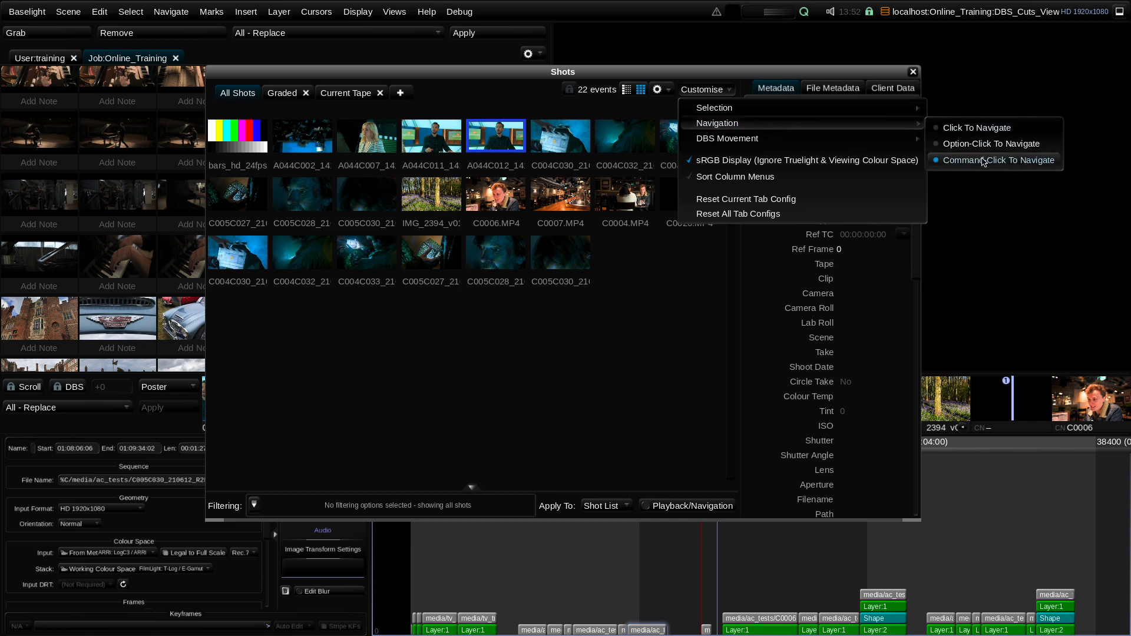
{"action": "left_click", "coordinate": [579, 203]}
{"action": "left_click", "coordinate": [572, 199]}
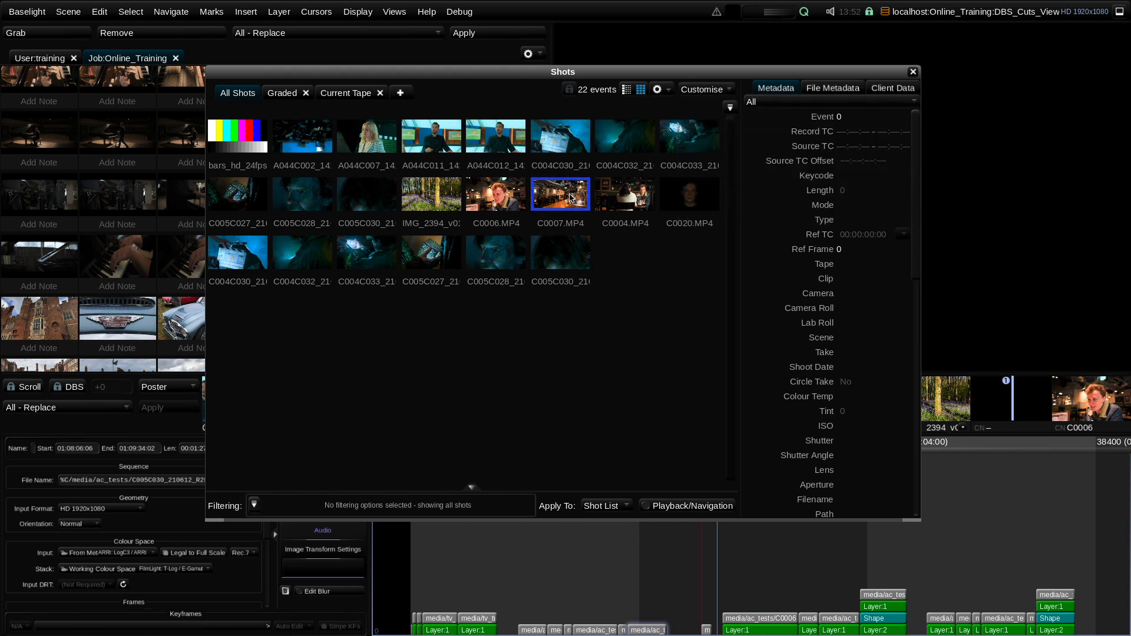
{"action": "left_click", "coordinate": [437, 200]}
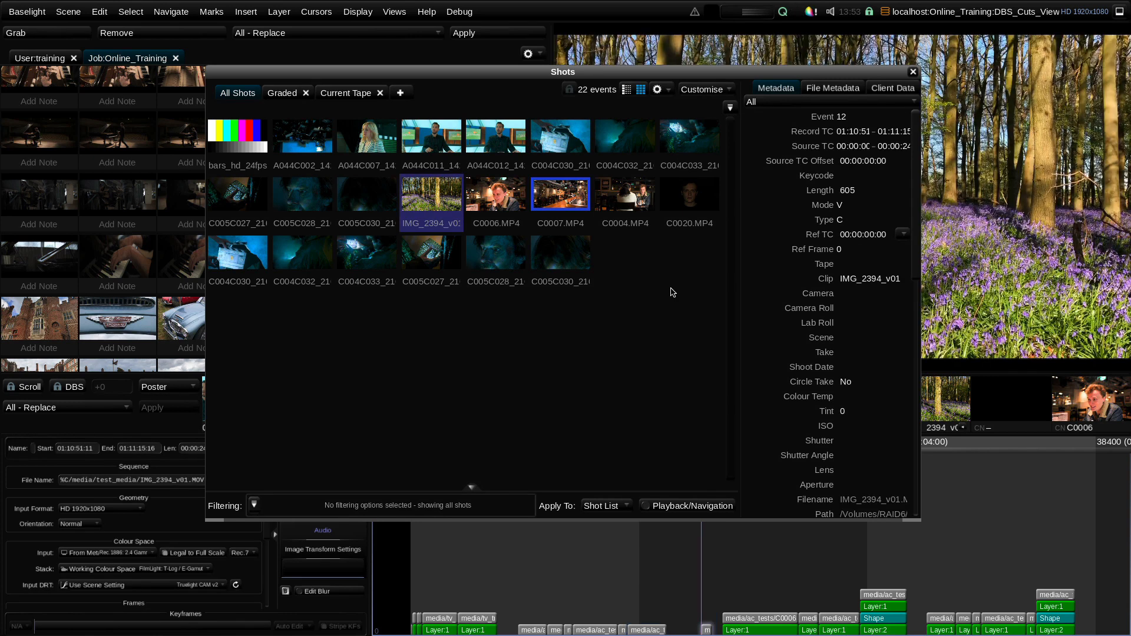
{"action": "left_click", "coordinate": [912, 72]}
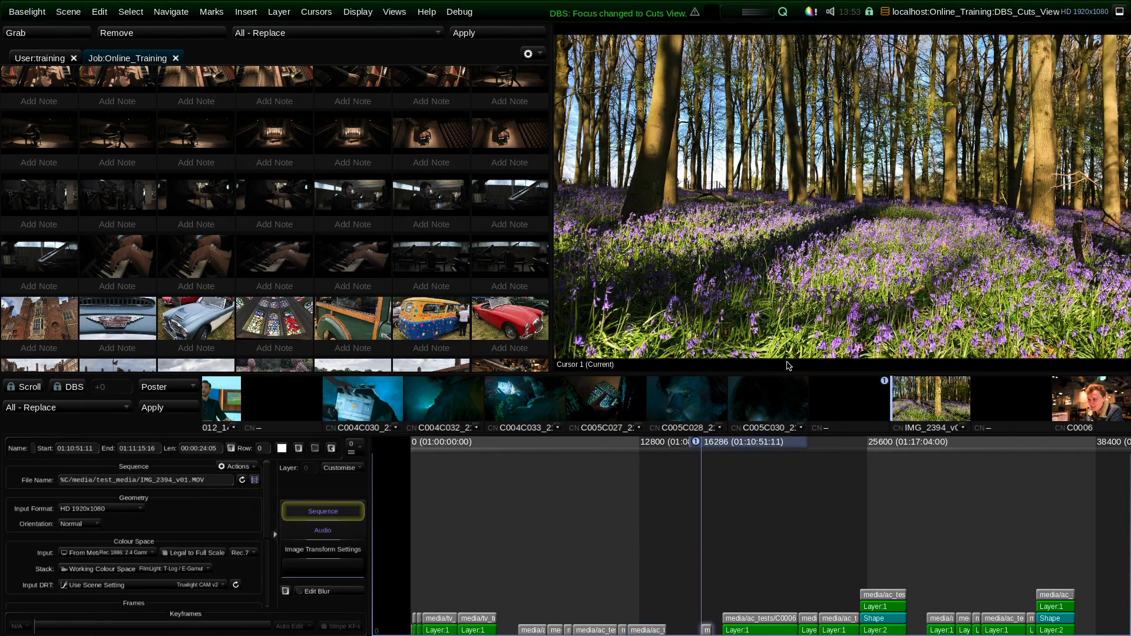
Move the cursor to frame 16517 in IMG_2394, then shift the DBS from the gallery to C0007 in the cuts view
{"action": "left_click", "coordinate": [734, 446]}
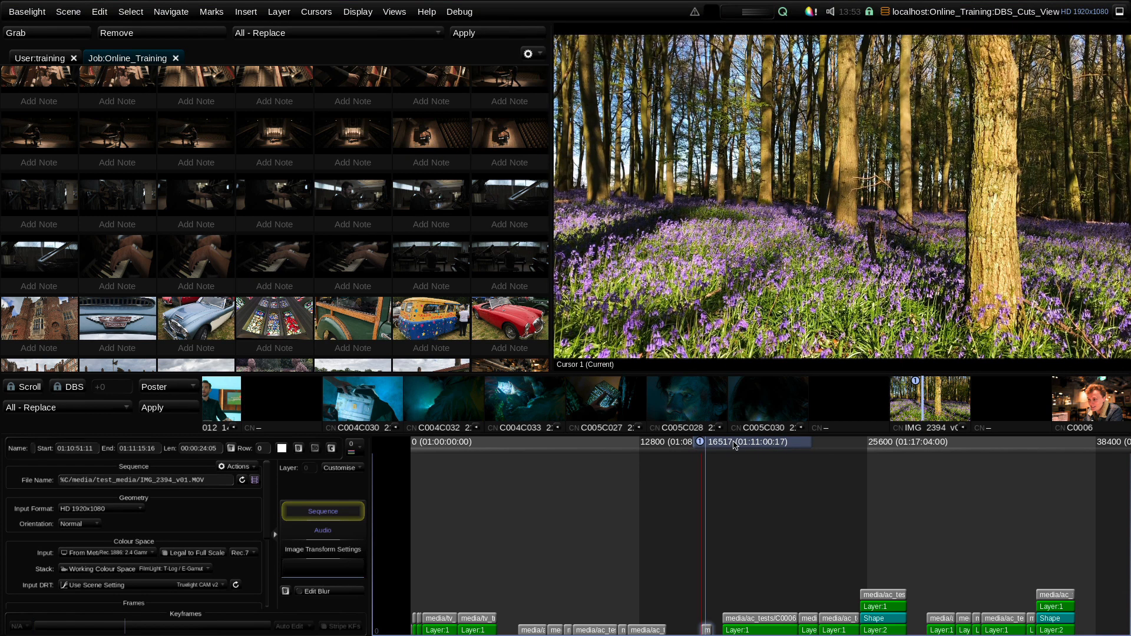
{"action": "scroll", "coordinate": [366, 326], "scroll_direction": "down", "scroll_amount": 10}
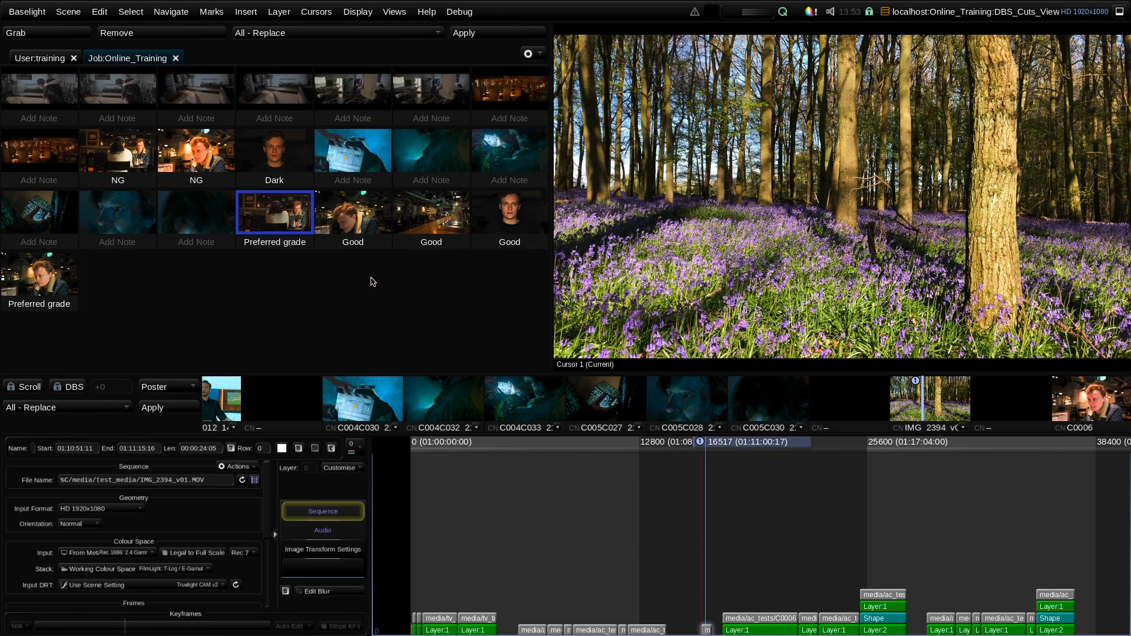
{"action": "scroll", "coordinate": [371, 281], "scroll_direction": "up", "scroll_amount": 1}
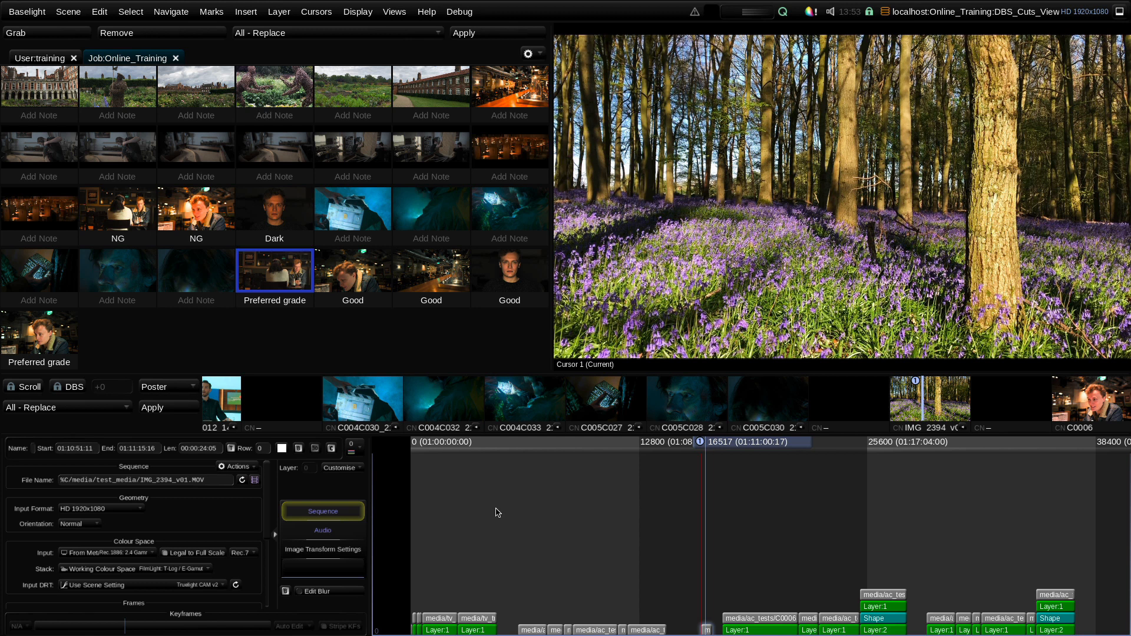
{"action": "key", "text": "d"}
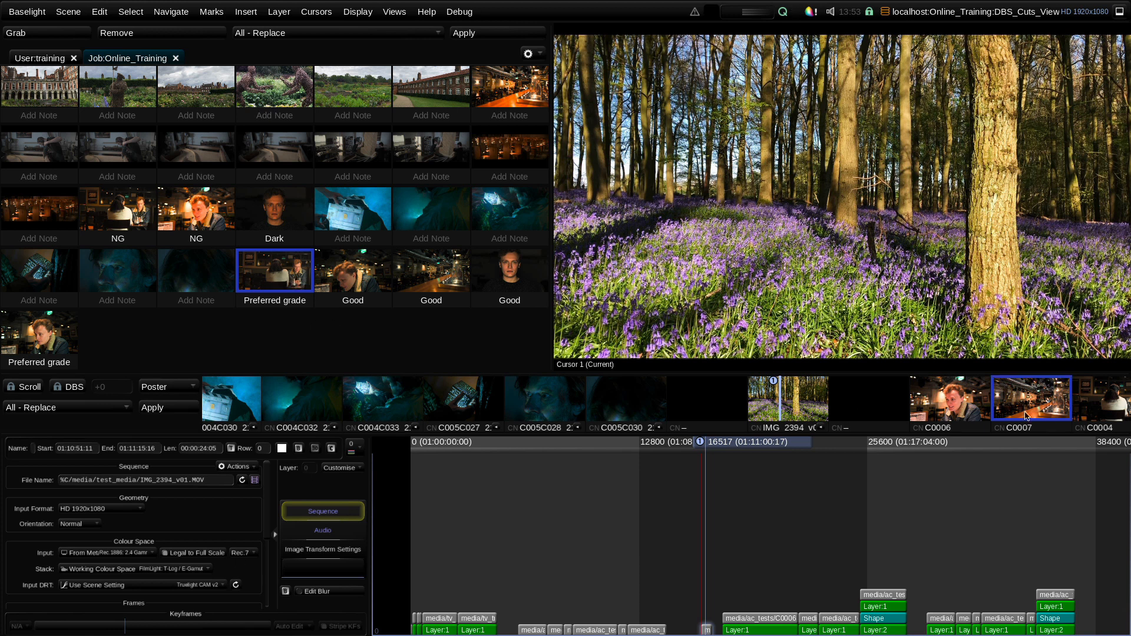
Select the "Preferred grade" still in the gallery and toggle the viewer between the DBS and the current cursor
{"action": "left_click", "coordinate": [294, 278]}
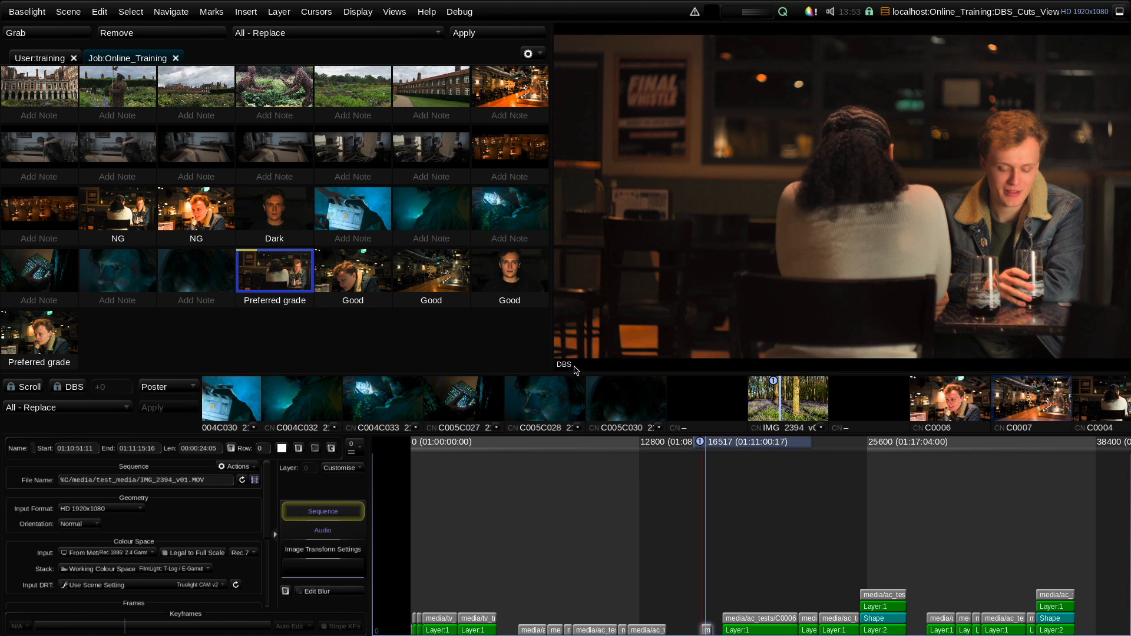
{"action": "left_click", "coordinate": [785, 248]}
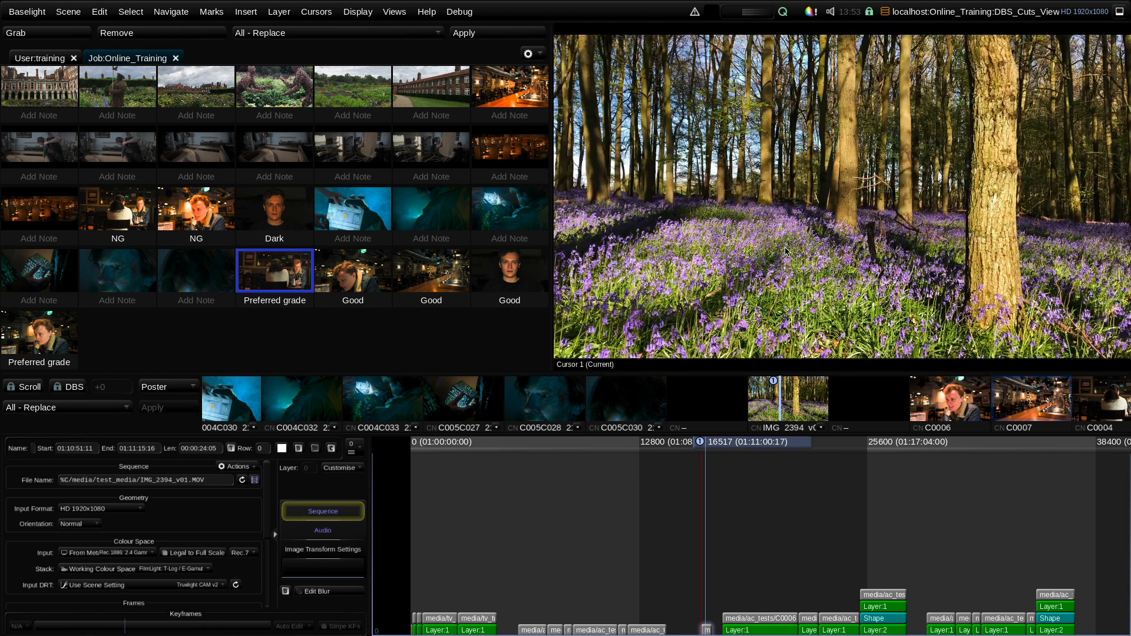
{"action": "left_click", "coordinate": [786, 250]}
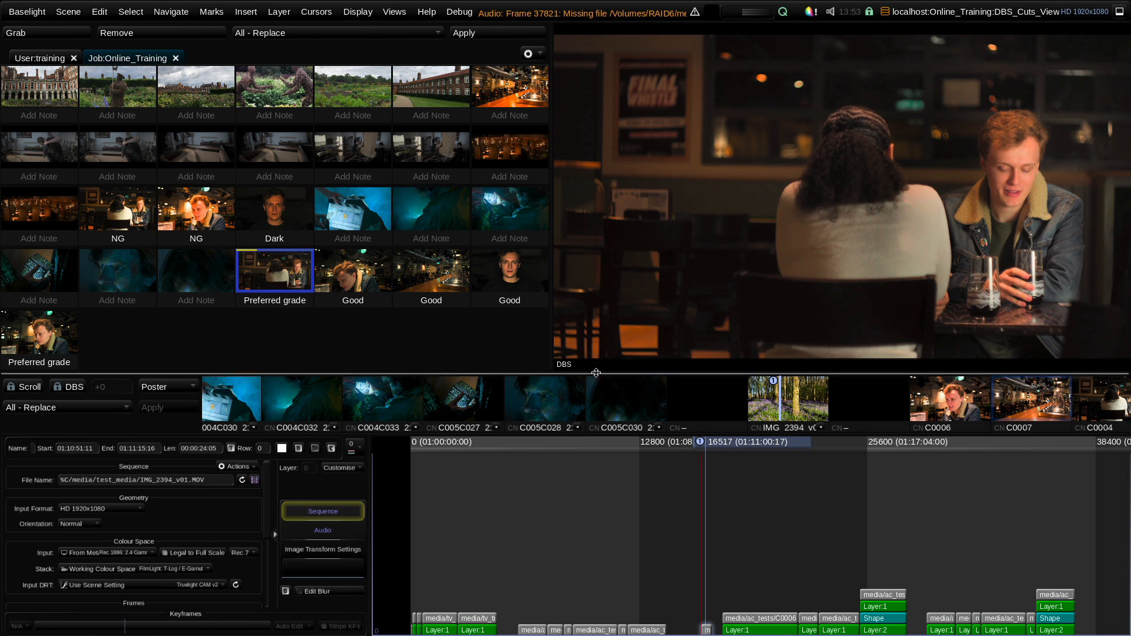
{"action": "key", "text": "d"}
{"action": "key", "text": "d"}
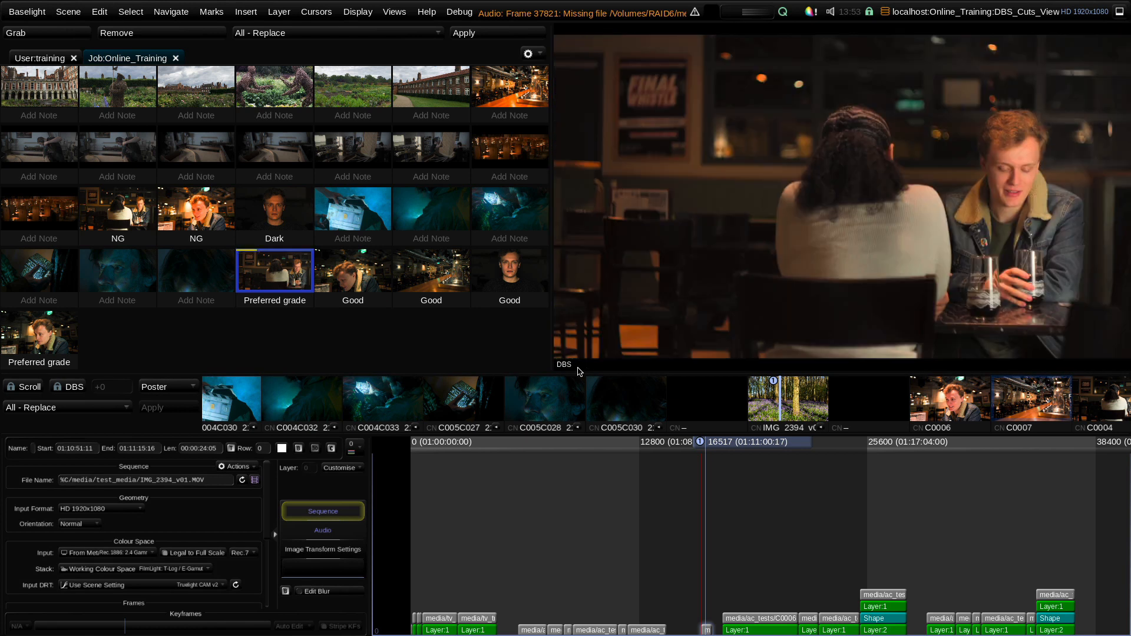
{"action": "key", "text": "d"}
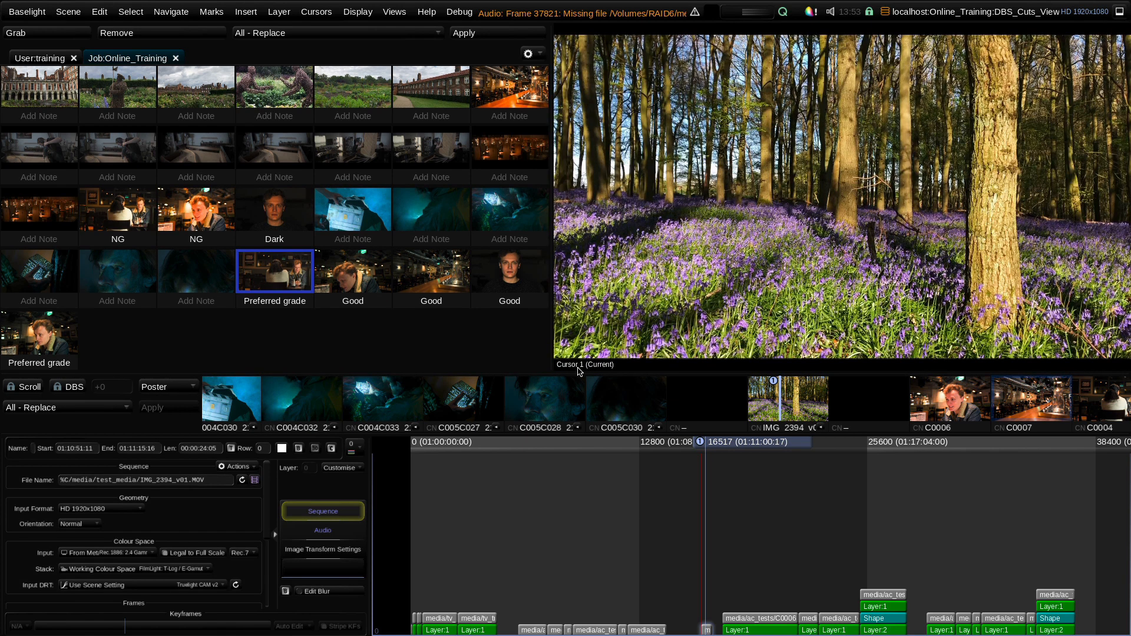
Check the "Preferred grade" still in the viewer once more and copy its whole grade onto IMG_2394
{"action": "key", "text": "d"}
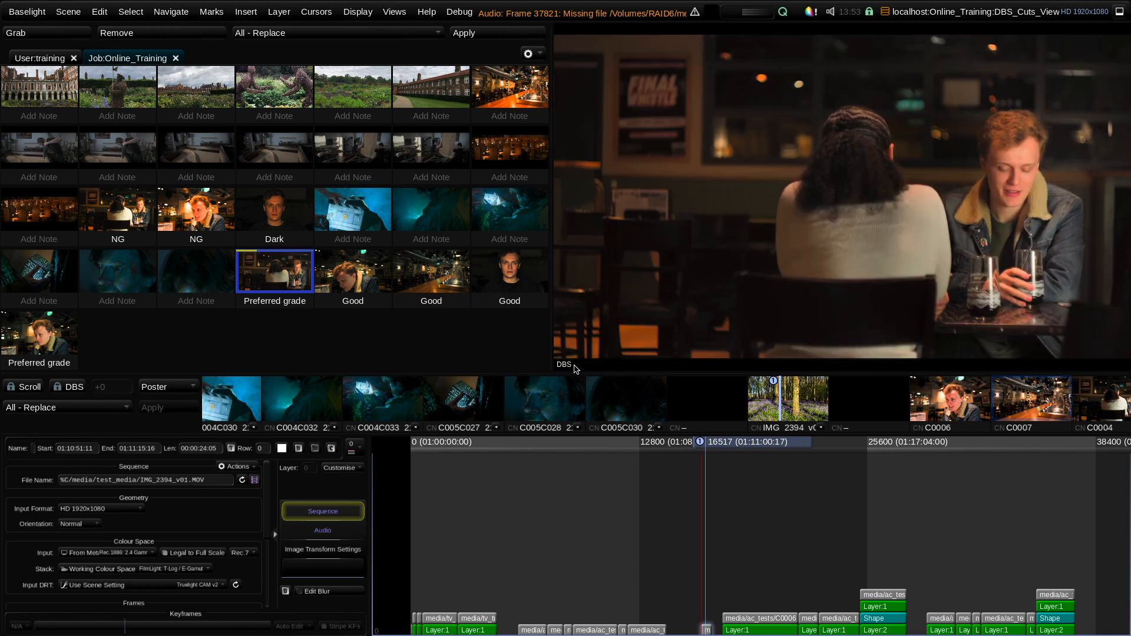
{"action": "key", "text": "d"}
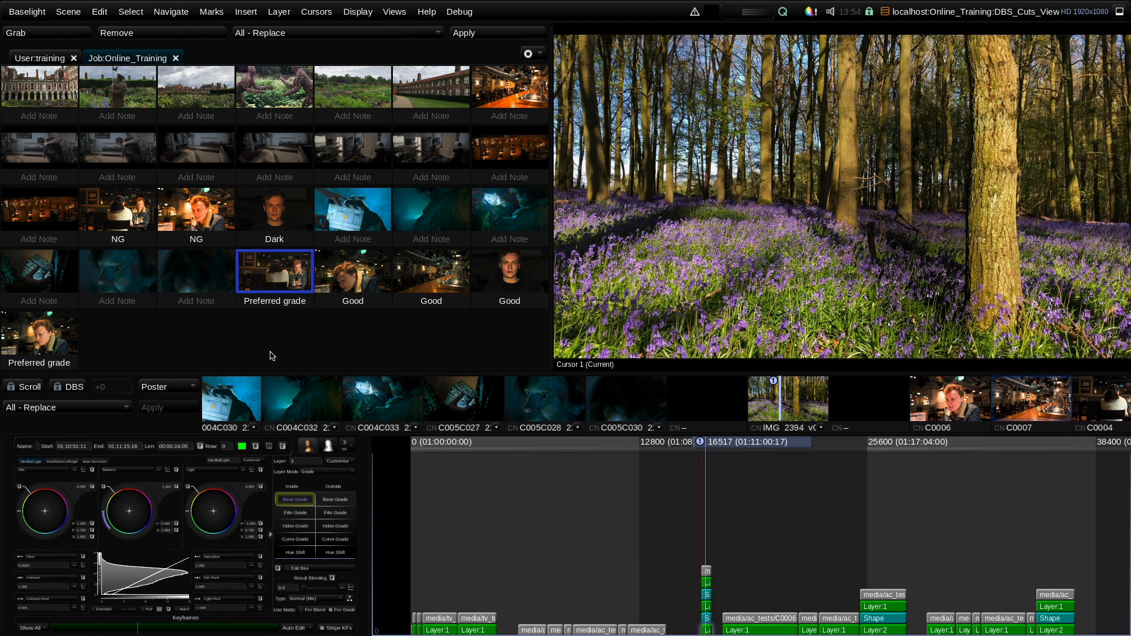
{"action": "key", "text": "semicolon"}
Move the cursor to C0007 in the cuts view and make the gallery's "Good" still of the man the DBS
{"action": "left_click", "coordinate": [1025, 403]}
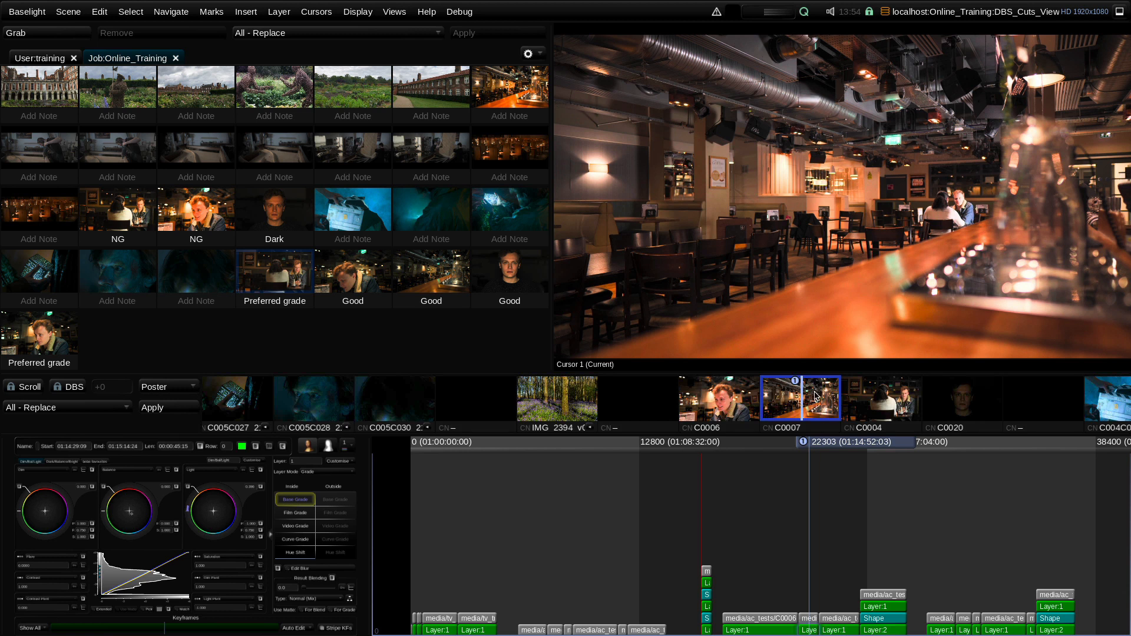
{"action": "left_click", "coordinate": [442, 278]}
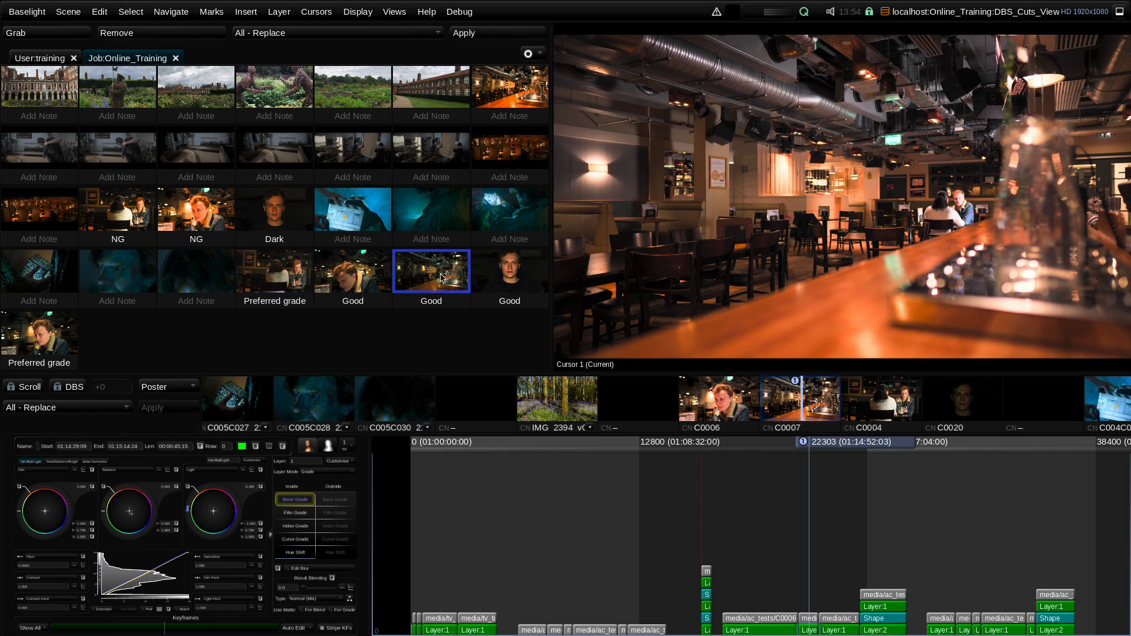
{"action": "left_click", "coordinate": [361, 279]}
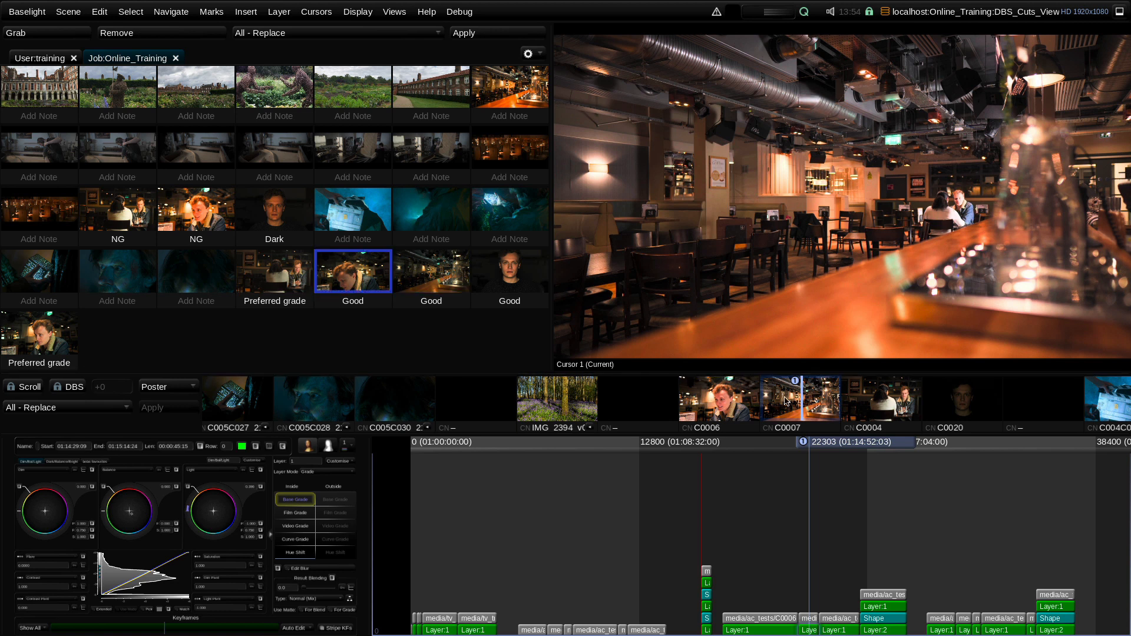
Recall viewer pane layout 3, switch to layout 4 and turn its diagonal wipe into a near-vertical split
{"action": "key", "text": "alt+3"}
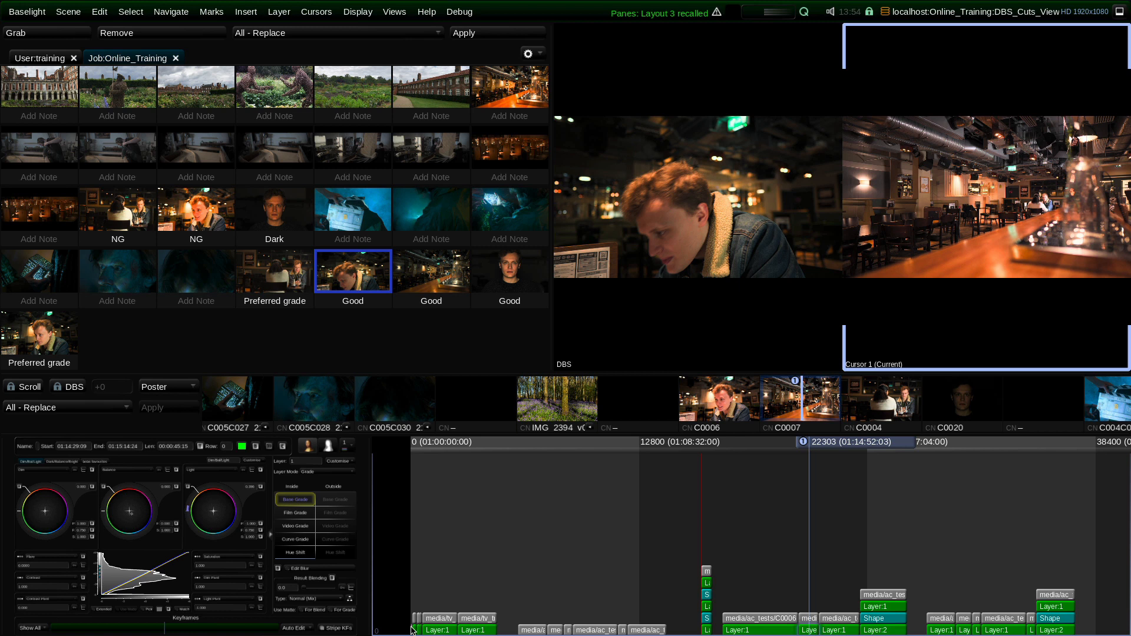
{"action": "key", "text": "alt+4"}
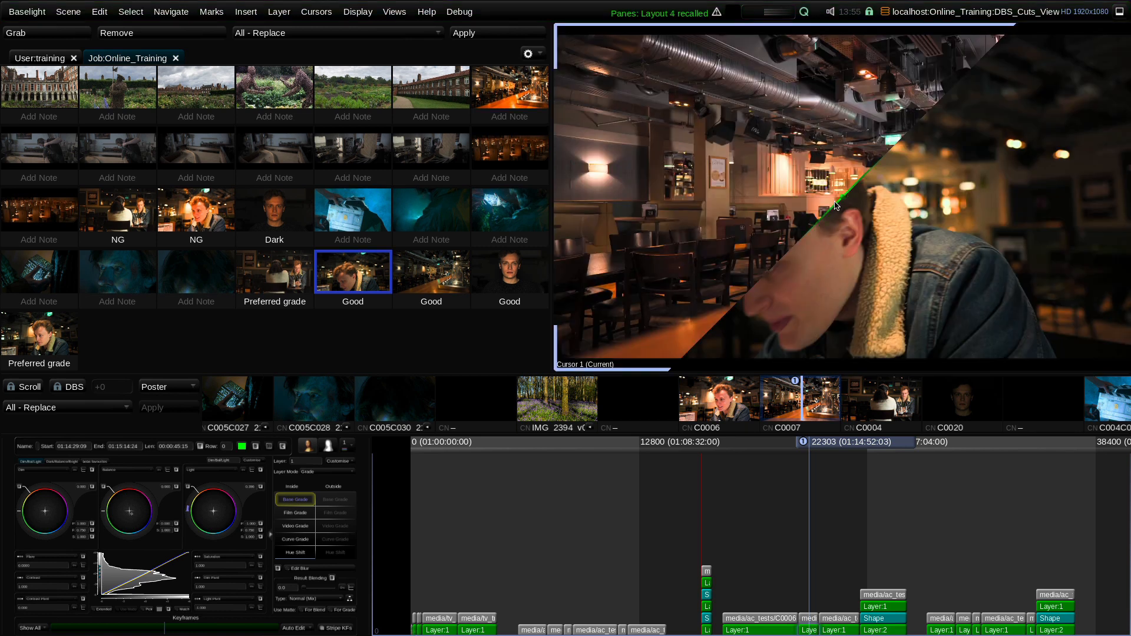
{"action": "left_click_drag", "start_coordinate": [784, 197], "coordinate": [788, 241]}
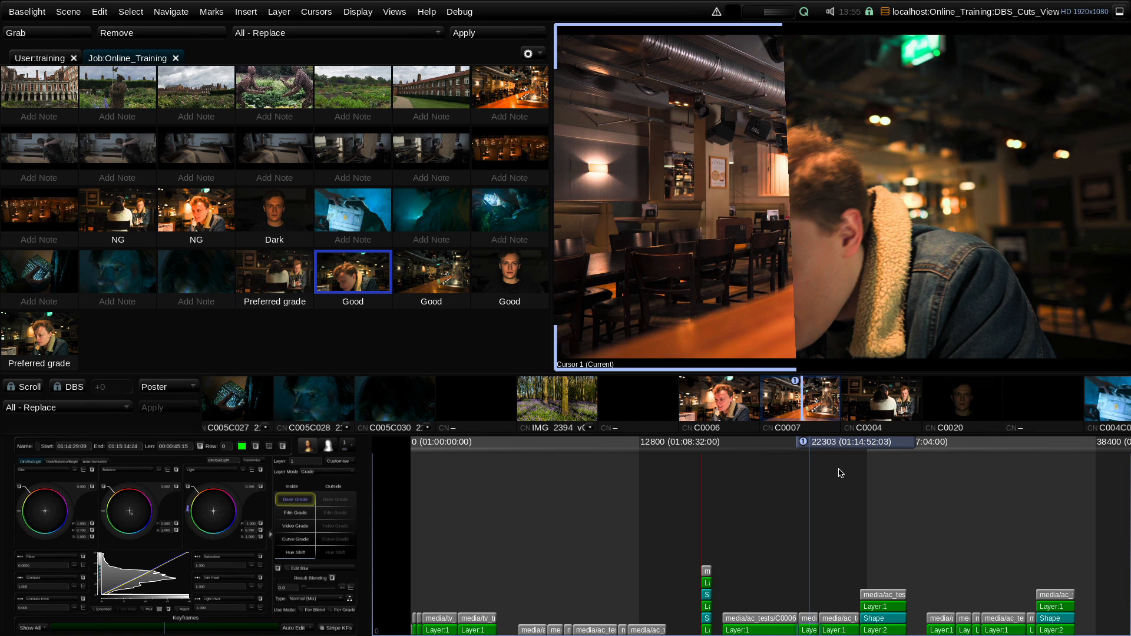
Compare C0007 with the DBS still using side-by-side pane layout 3 and wipe layout 4
{"action": "left_click_drag", "start_coordinate": [835, 437], "coordinate": [838, 443]}
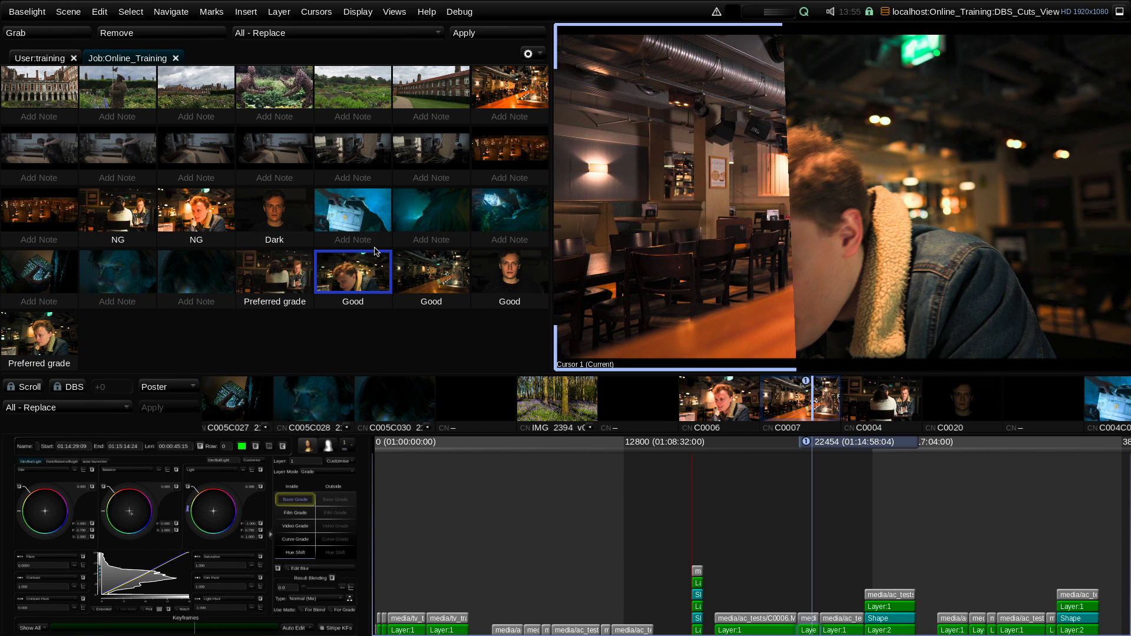
{"action": "key", "text": "ctrl+alt+3"}
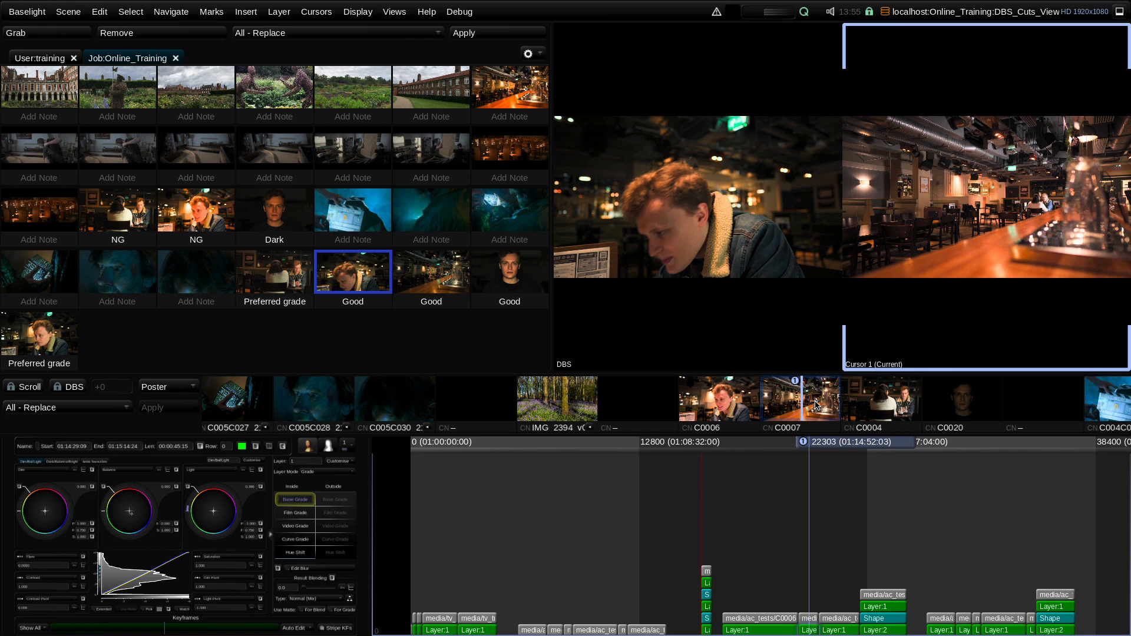
{"action": "key", "text": "ctrl+alt+4"}
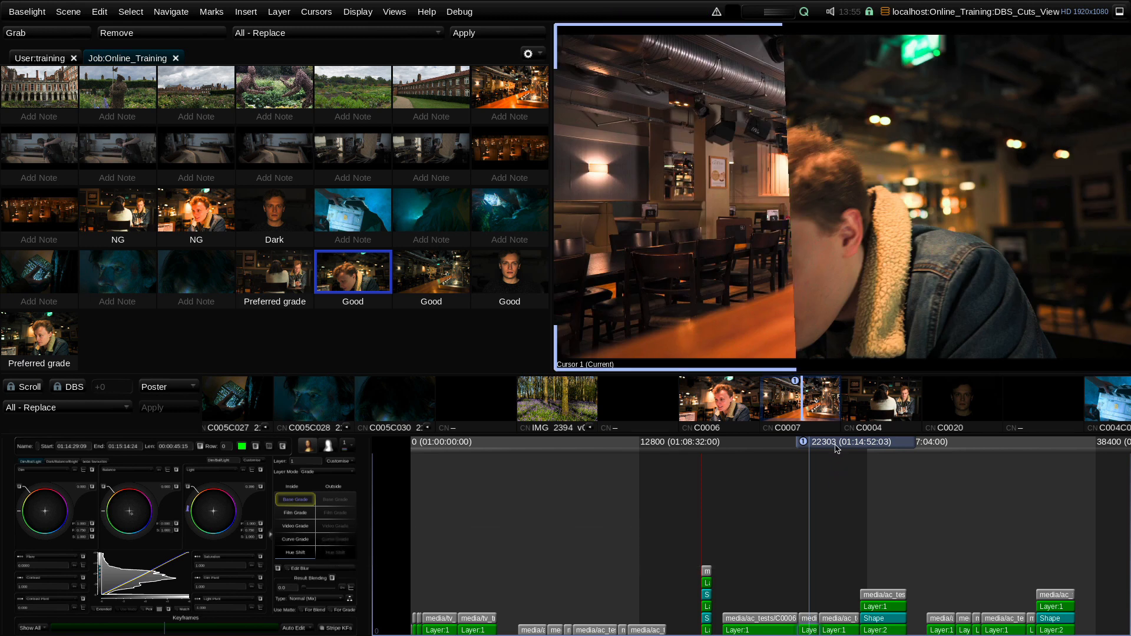
Move the cursor to frame 22454 in C0007 and return the viewer to pane layout 1
{"action": "scroll", "coordinate": [839, 448], "scroll_direction": "up", "scroll_amount": 2}
{"action": "left_click_drag", "start_coordinate": [834, 443], "coordinate": [838, 442]}
{"action": "key", "text": "ctrl+alt+1"}
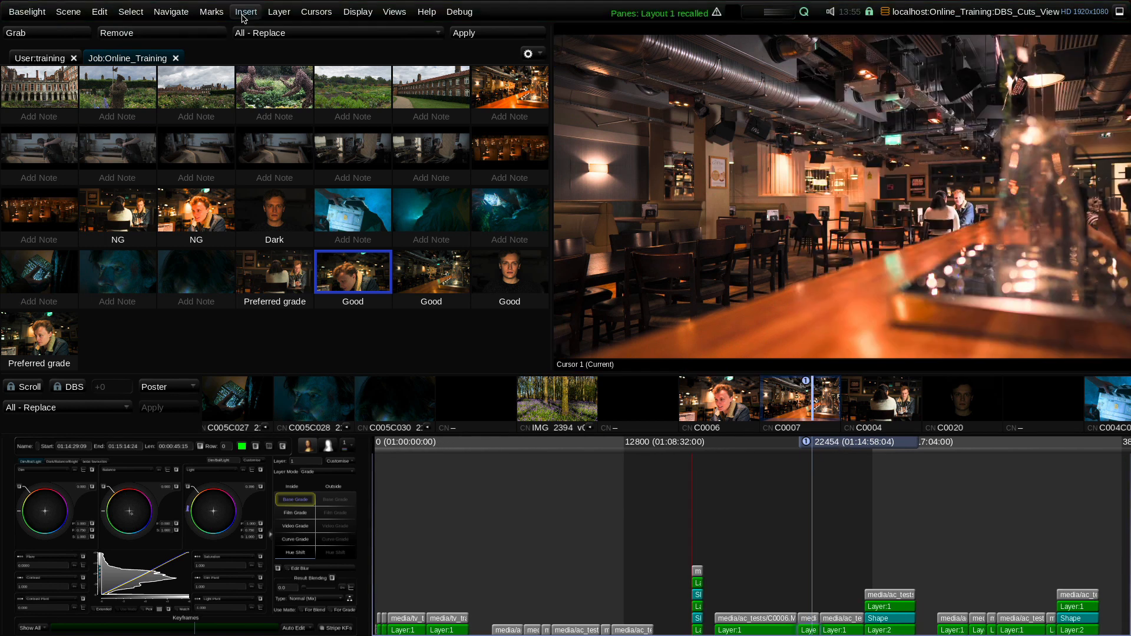
Open the Layers view, set it to show Current & DBS Stacks and move its window clear of the viewer
{"action": "left_click", "coordinate": [394, 12]}
{"action": "left_click", "coordinate": [425, 231]}
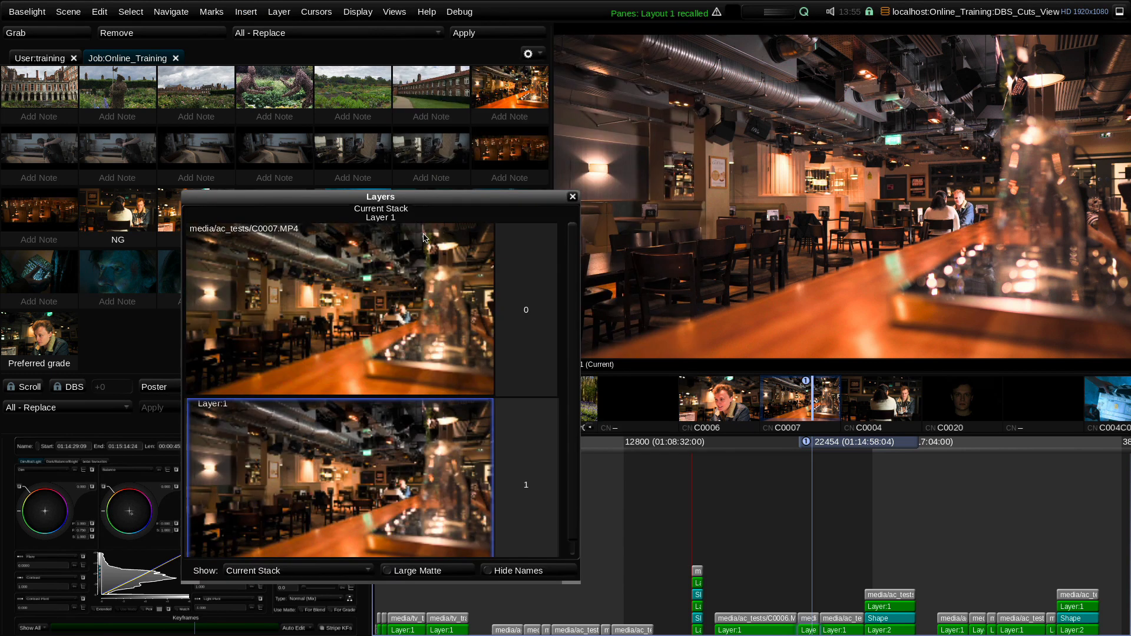
{"action": "left_click", "coordinate": [294, 574]}
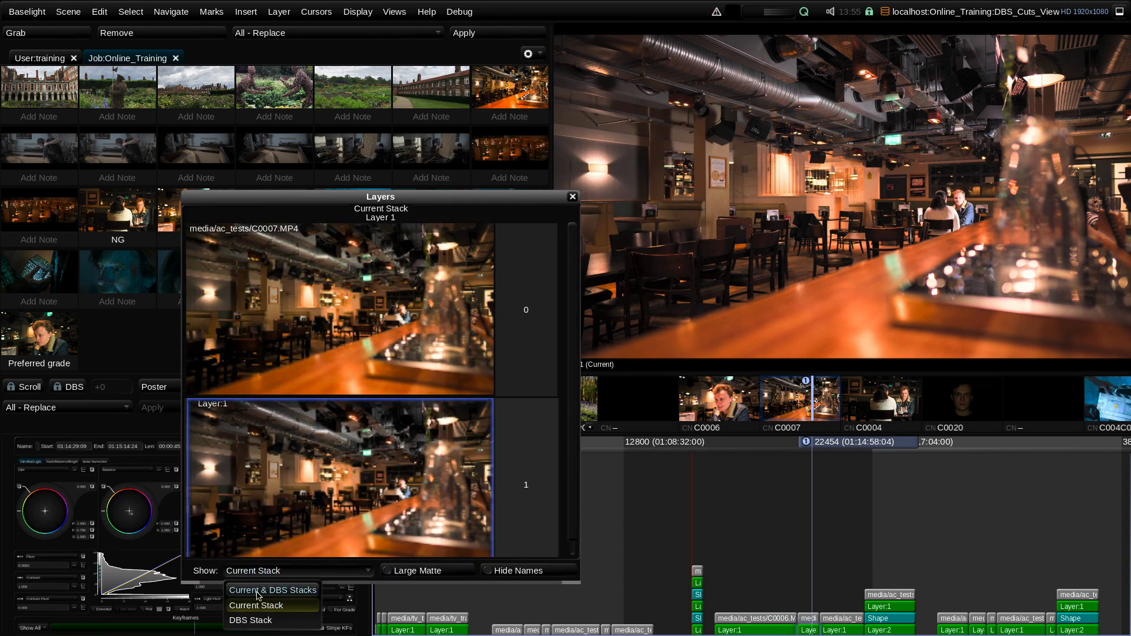
{"action": "left_click", "coordinate": [291, 591]}
{"action": "left_click_drag", "start_coordinate": [465, 202], "coordinate": [335, 122]}
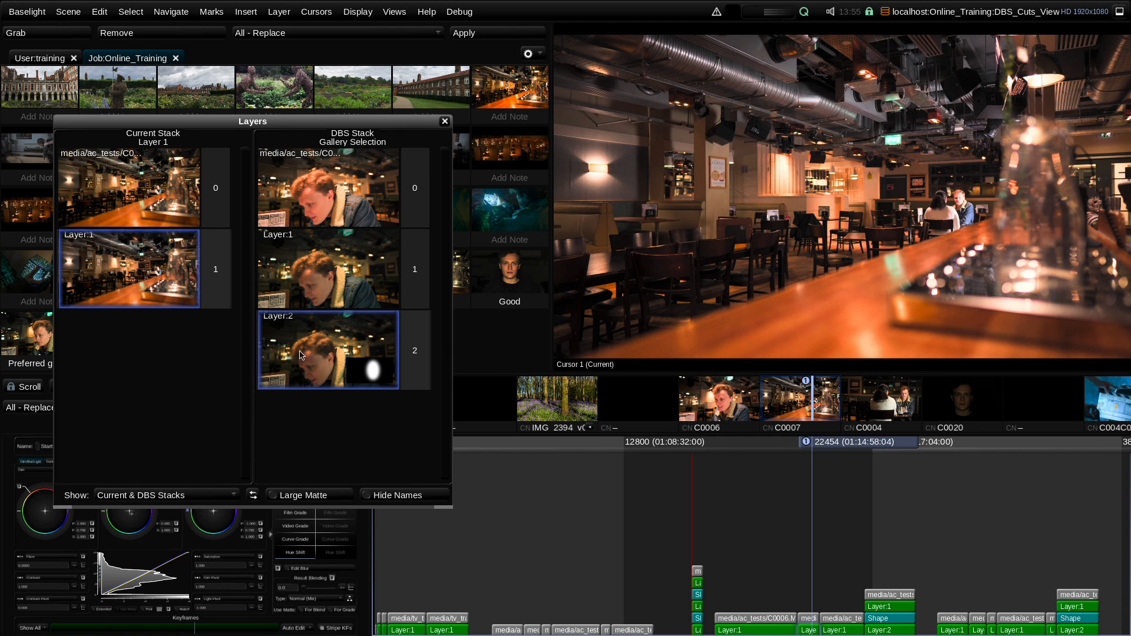
Copy Layer 1 from the DBS stack into C0007's current stack and close the Layers view
{"action": "left_click_drag", "start_coordinate": [334, 277], "coordinate": [177, 237]}
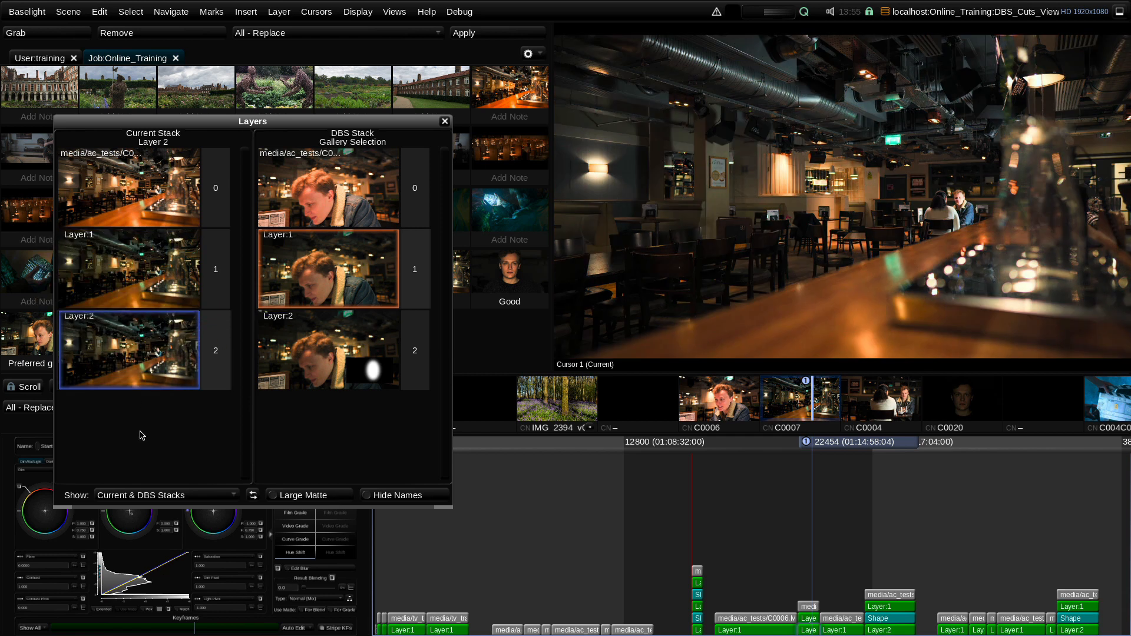
{"action": "left_click", "coordinate": [446, 120]}
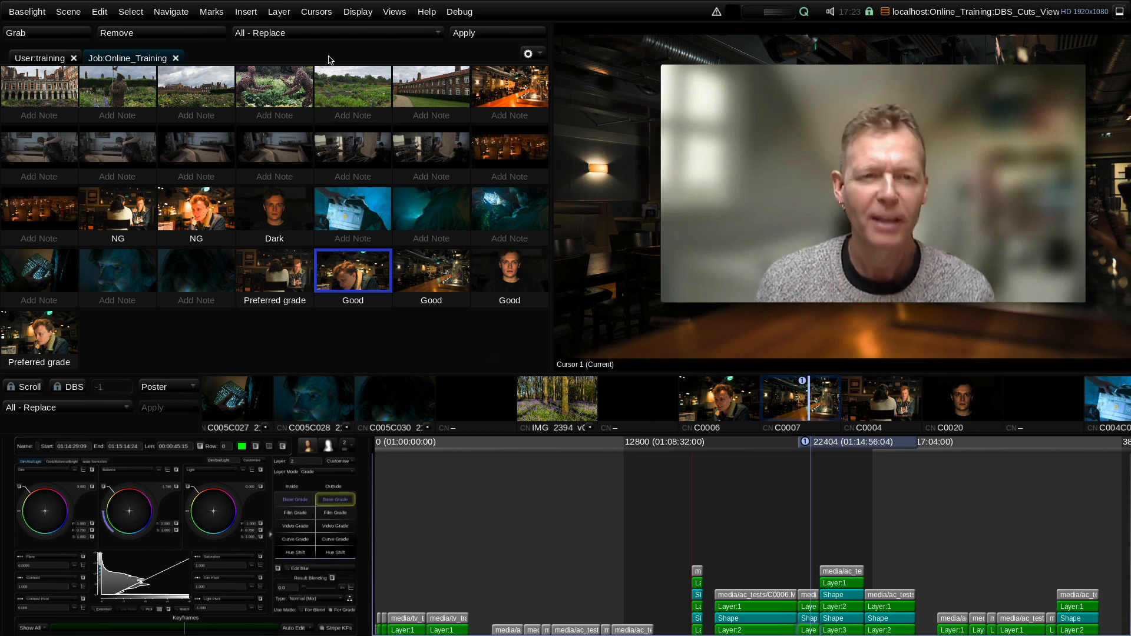
Add the current cursor's scene to the gallery as its own tab
{"action": "left_click", "coordinate": [530, 55]}
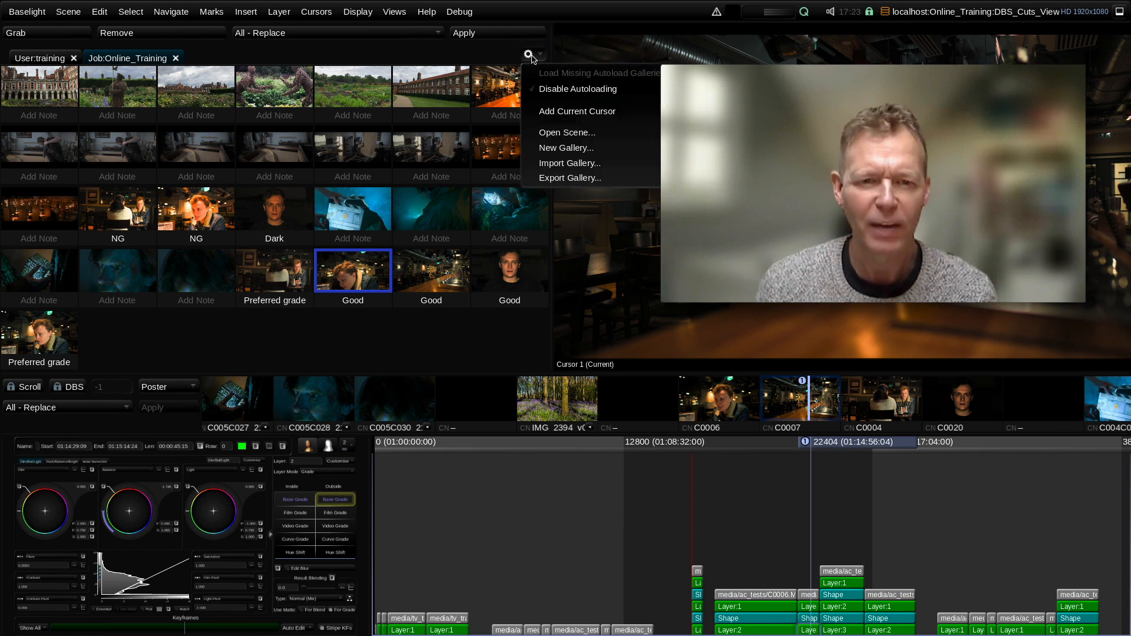
{"action": "left_click", "coordinate": [614, 113]}
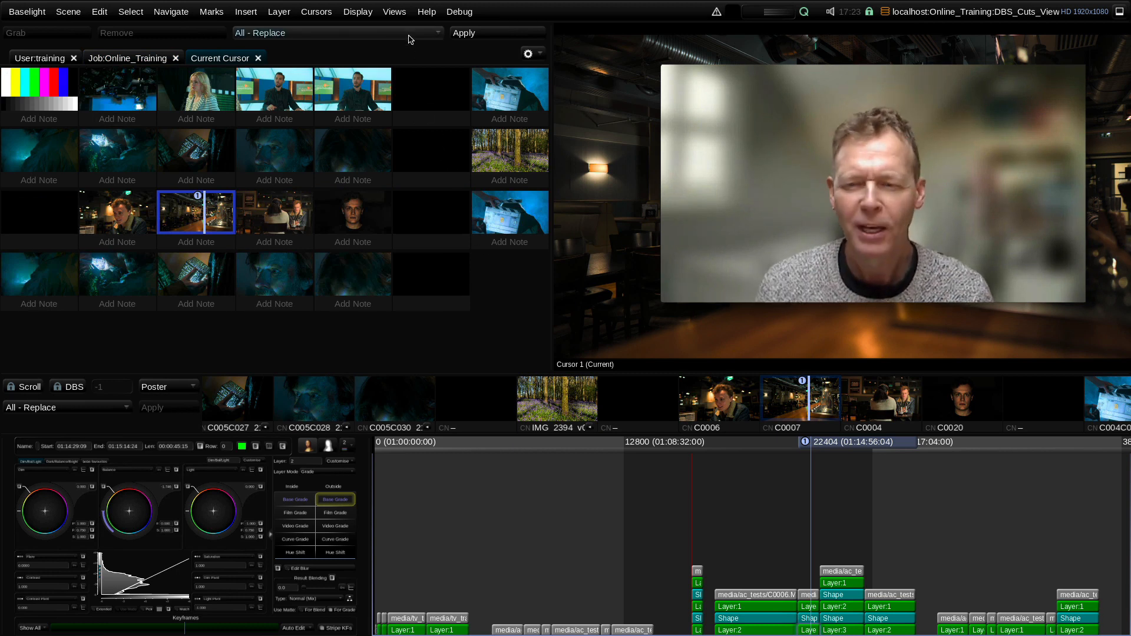
View the cuts in the Expand workspace, then return to the DBS tutorial workspace
{"action": "left_click", "coordinate": [395, 12]}
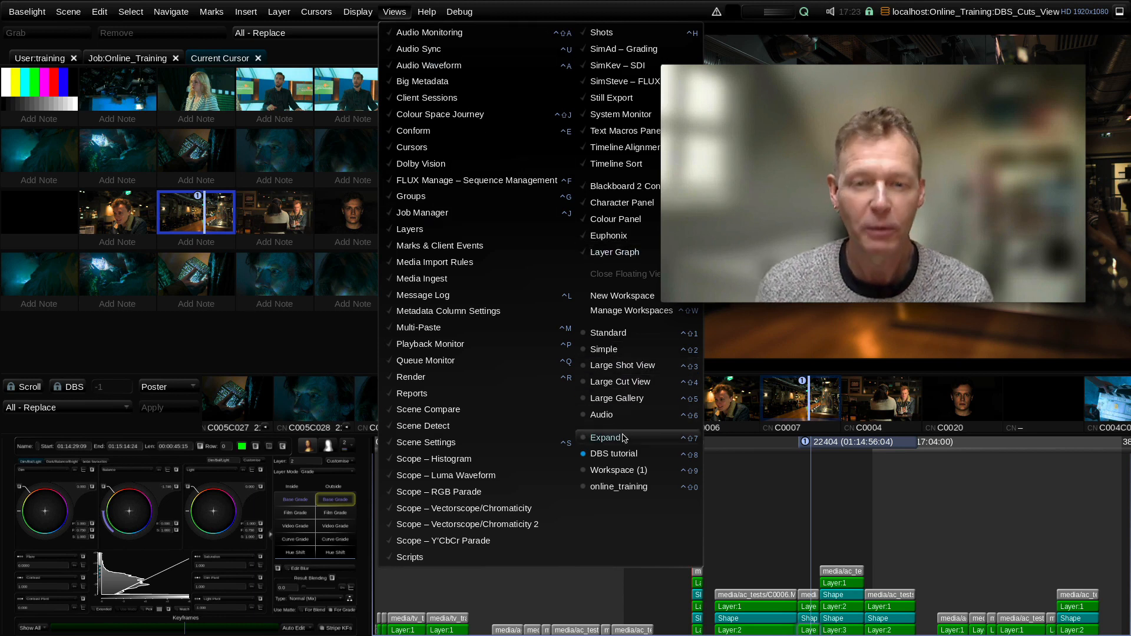
{"action": "left_click", "coordinate": [641, 438]}
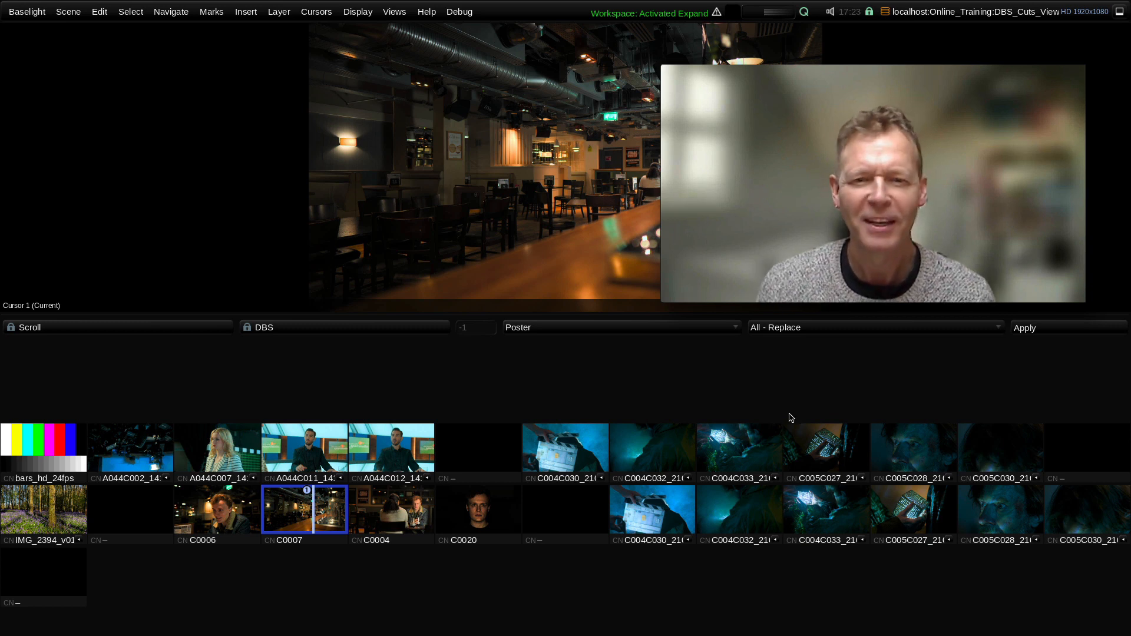
{"action": "left_click", "coordinate": [394, 13]}
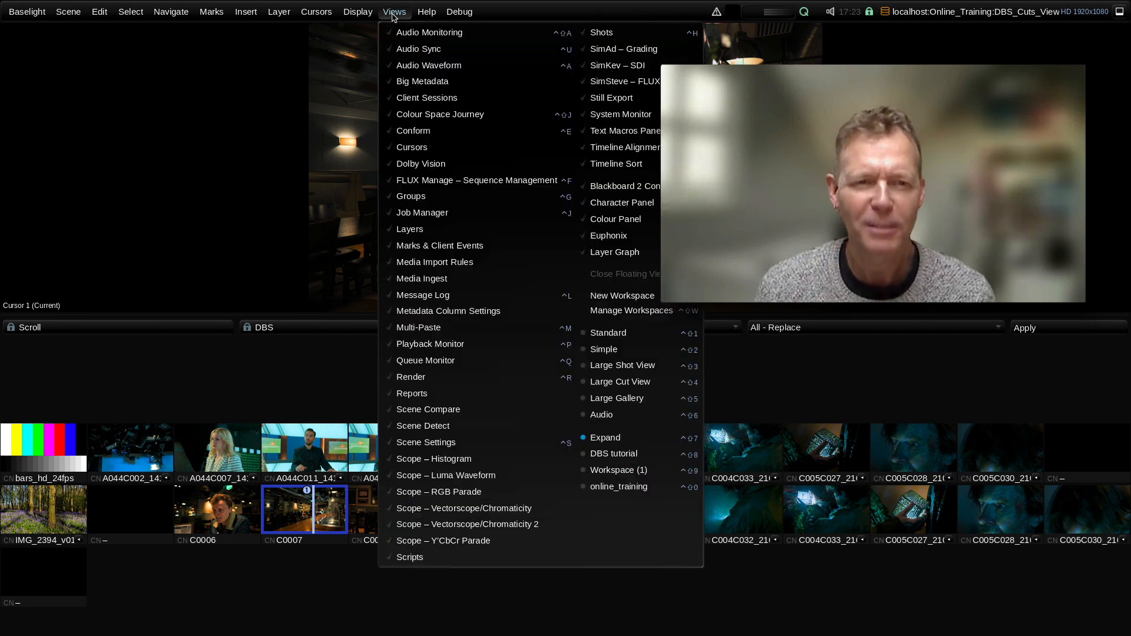
{"action": "left_click", "coordinate": [615, 453]}
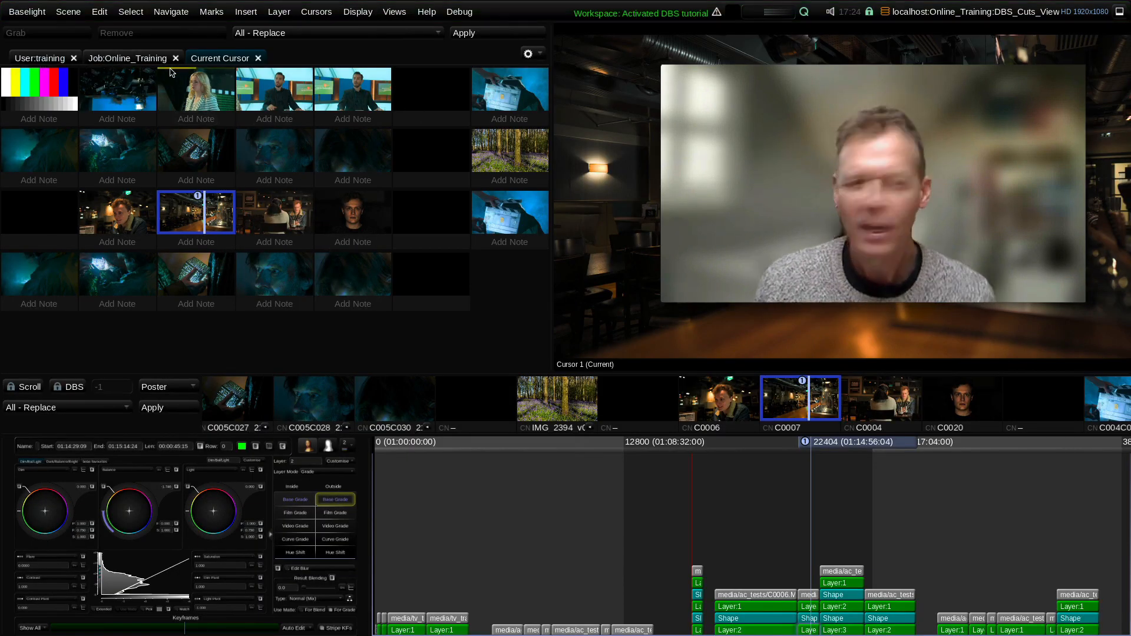
Show the Job:Online_Training gallery, lock the DBS in the cuts view and set its offset to +1
{"action": "left_click", "coordinate": [148, 60]}
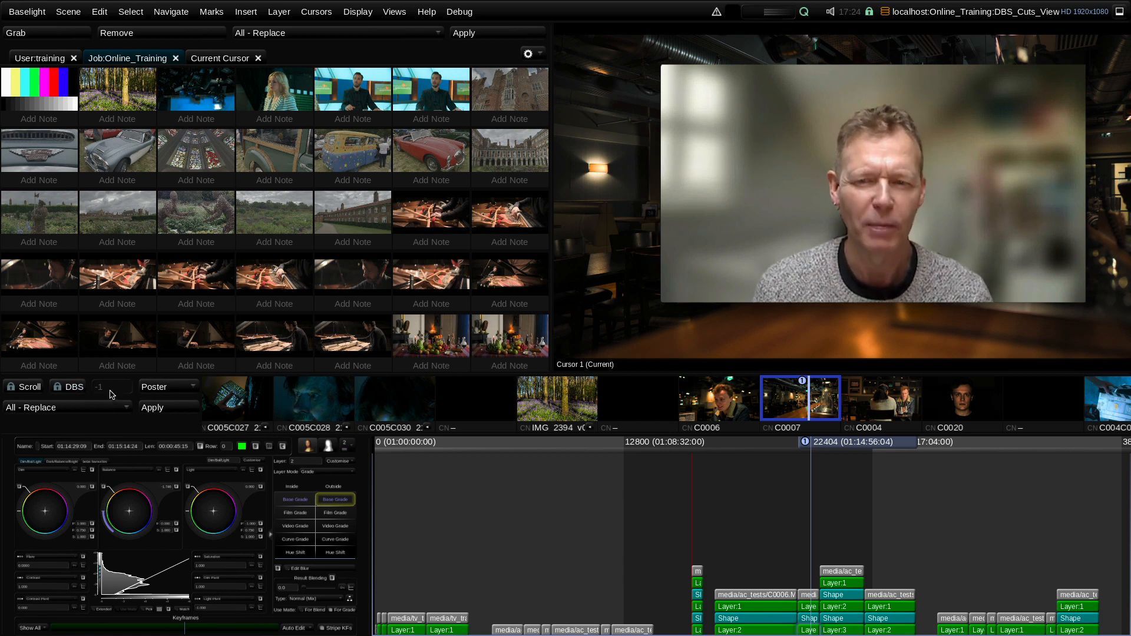
{"action": "left_click", "coordinate": [74, 387]}
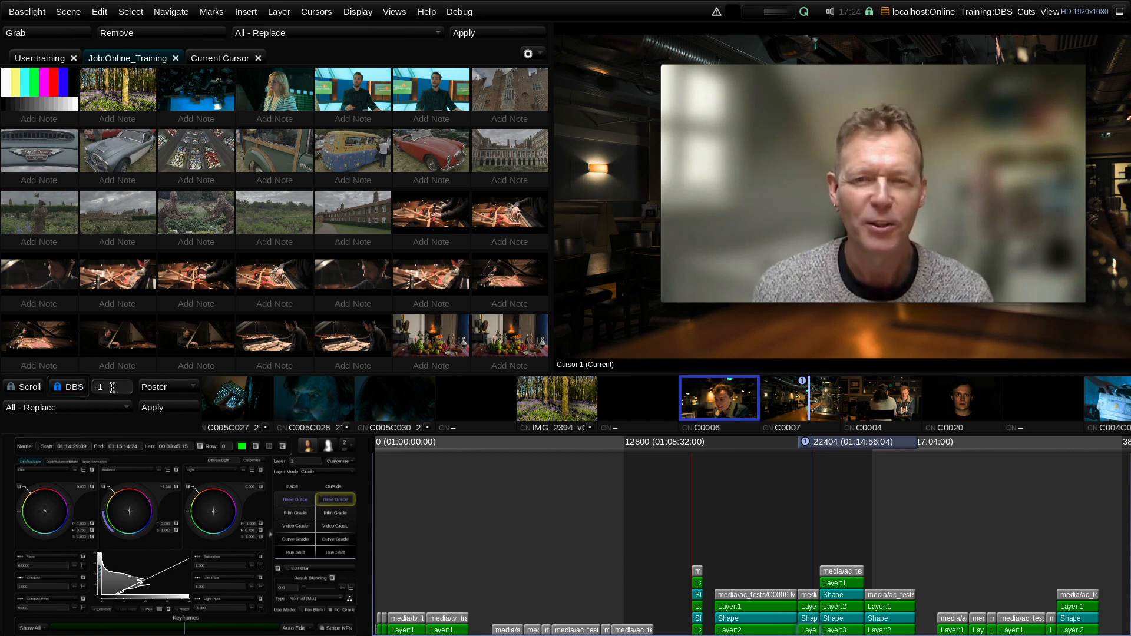
{"action": "left_click_drag", "start_coordinate": [107, 387], "coordinate": [96, 390]}
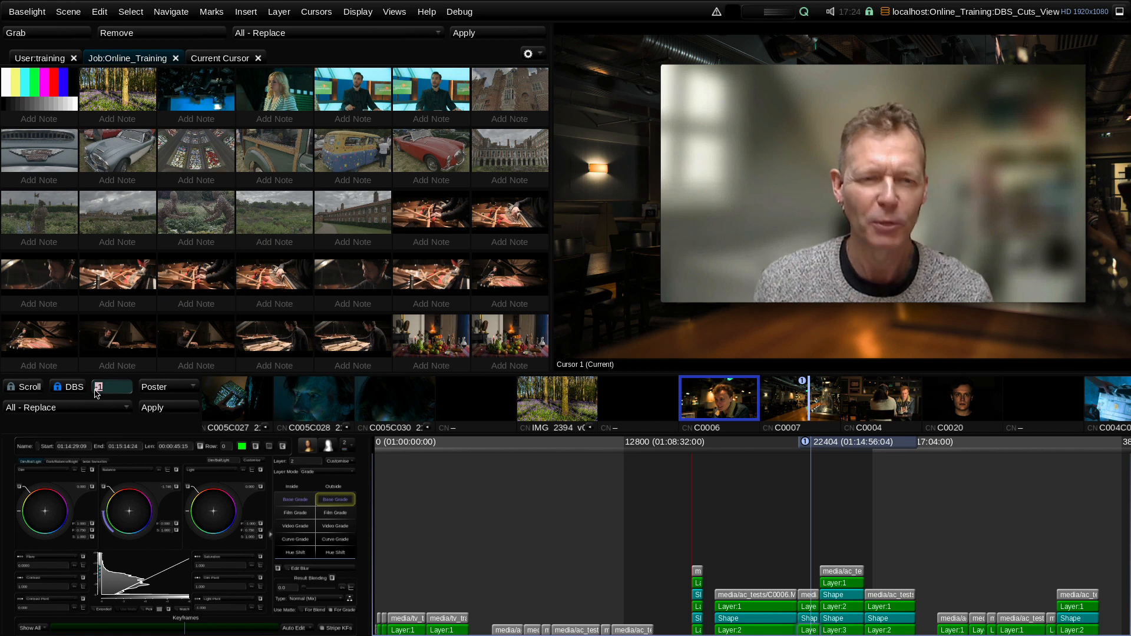
{"action": "type", "text": "+1"}
{"action": "left_click", "coordinate": [152, 407]}
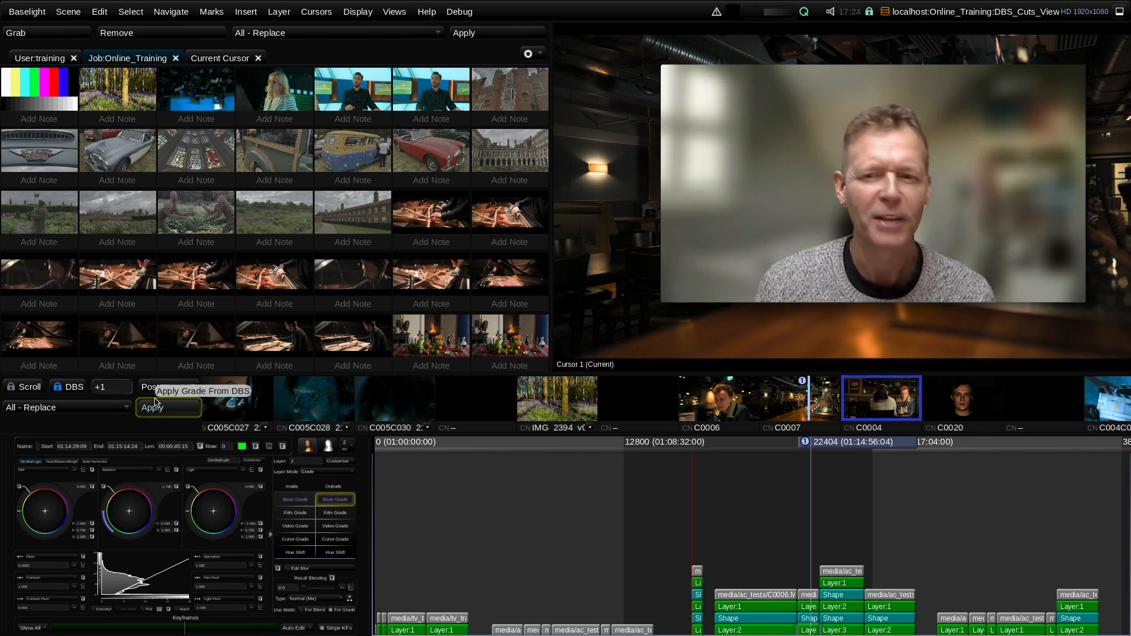
Set the locked DBS offset in the cuts view to -1
{"action": "left_click_drag", "start_coordinate": [112, 387], "coordinate": [96, 389]}
{"action": "type", "text": "-1"}
{"action": "key", "text": "Return"}
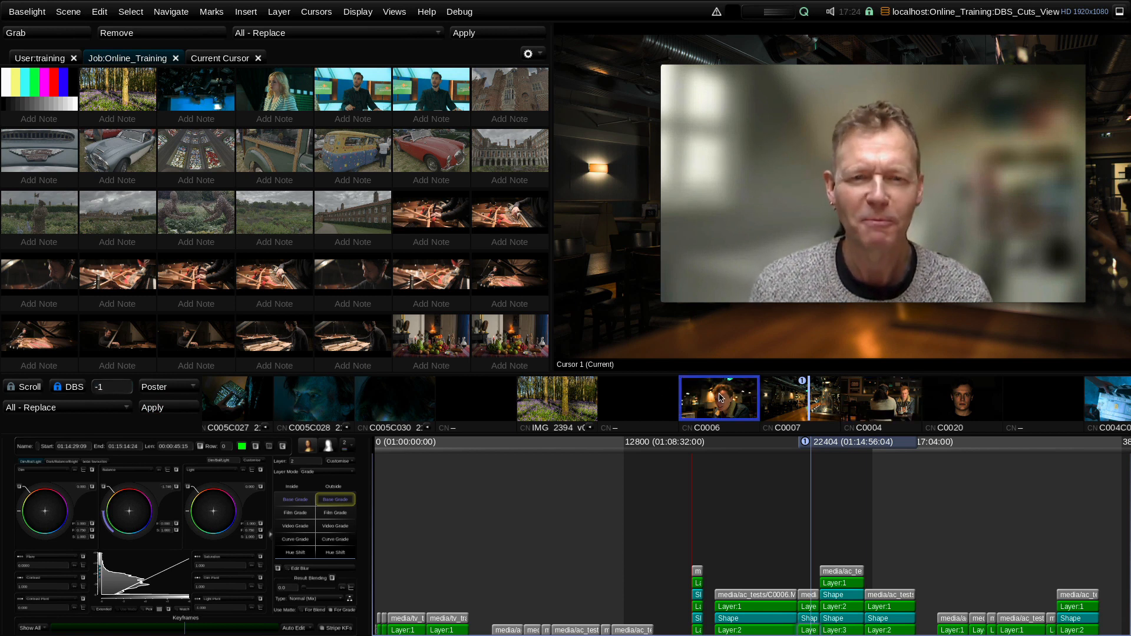